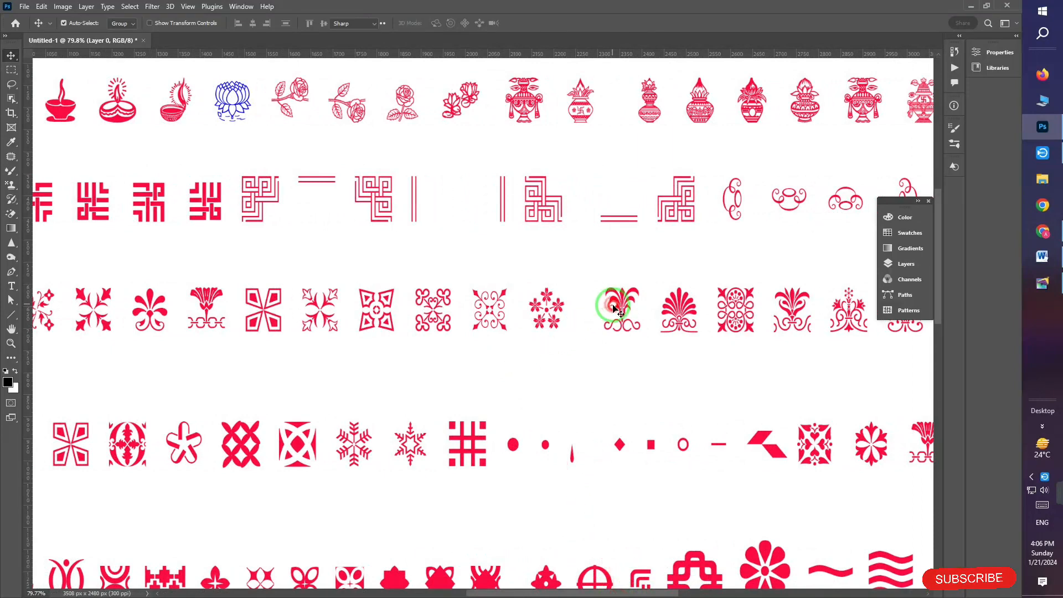
Recolour the selected palmette ornament in the third row to blue #320bf7.
left_click(441, 23)
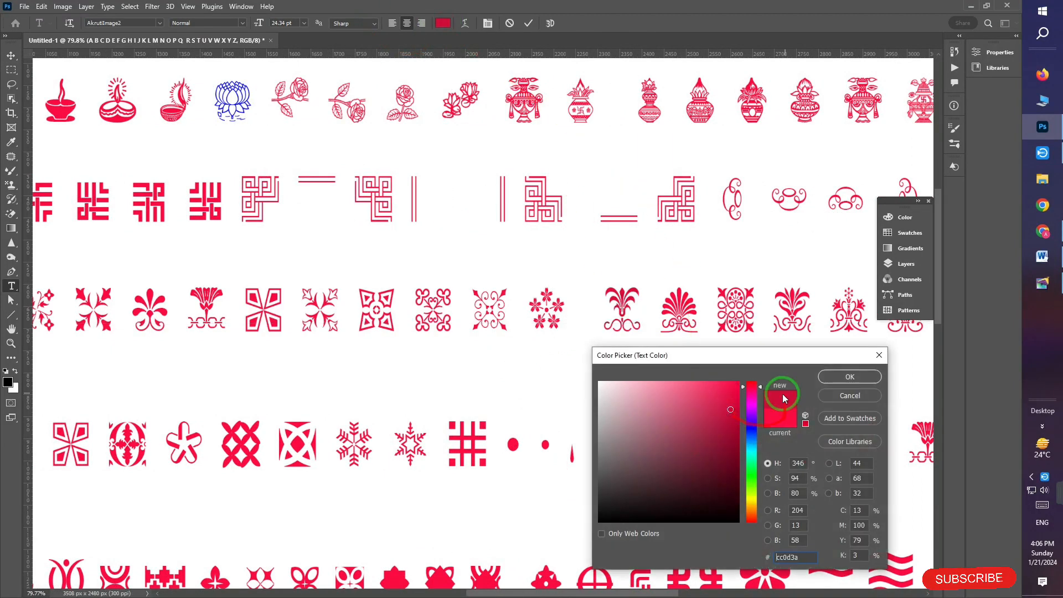
left_click_drag(754, 390, 753, 425)
left_click(734, 386)
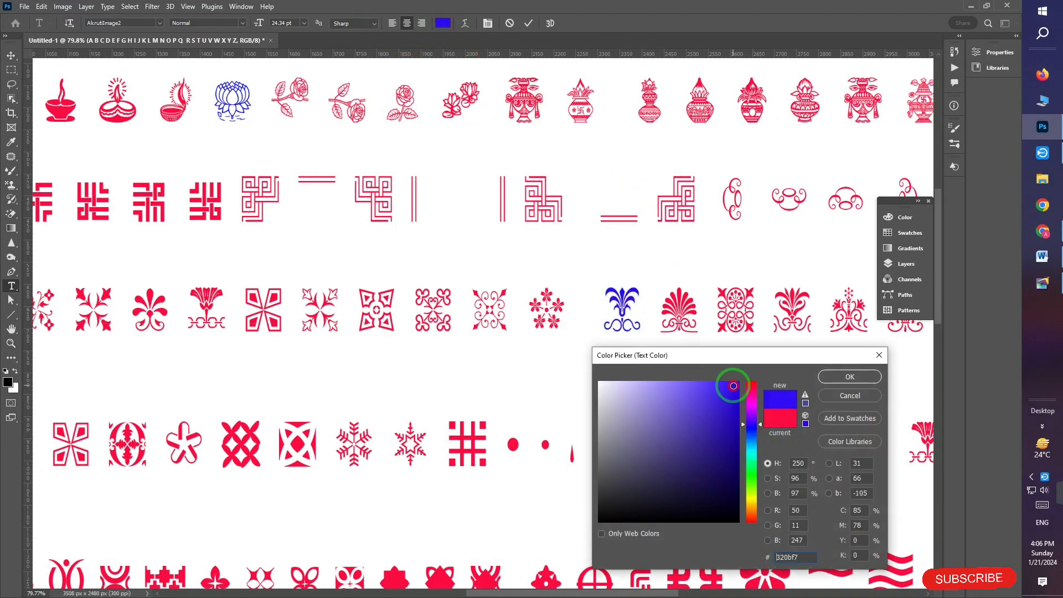
left_click(842, 377)
left_click(11, 56)
Examine the rows of font ornaments across the whole page, including the blue recoloured symbols.
scroll(541, 284, "down", 5)
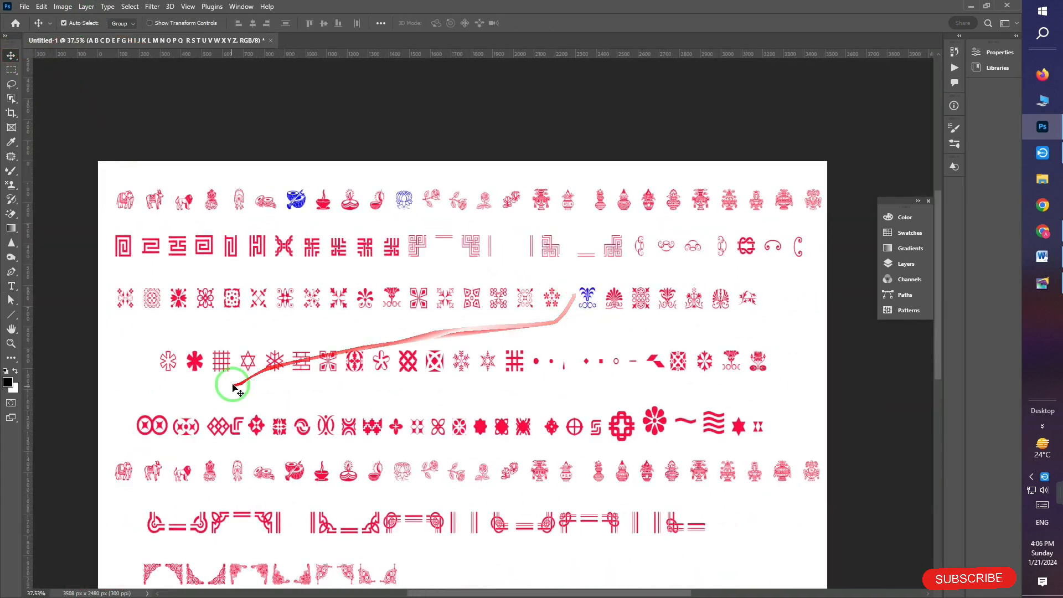
scroll(244, 378, "down", 2)
scroll(246, 375, "down", 1)
scroll(255, 321, "up", 4)
scroll(268, 296, "up", 6)
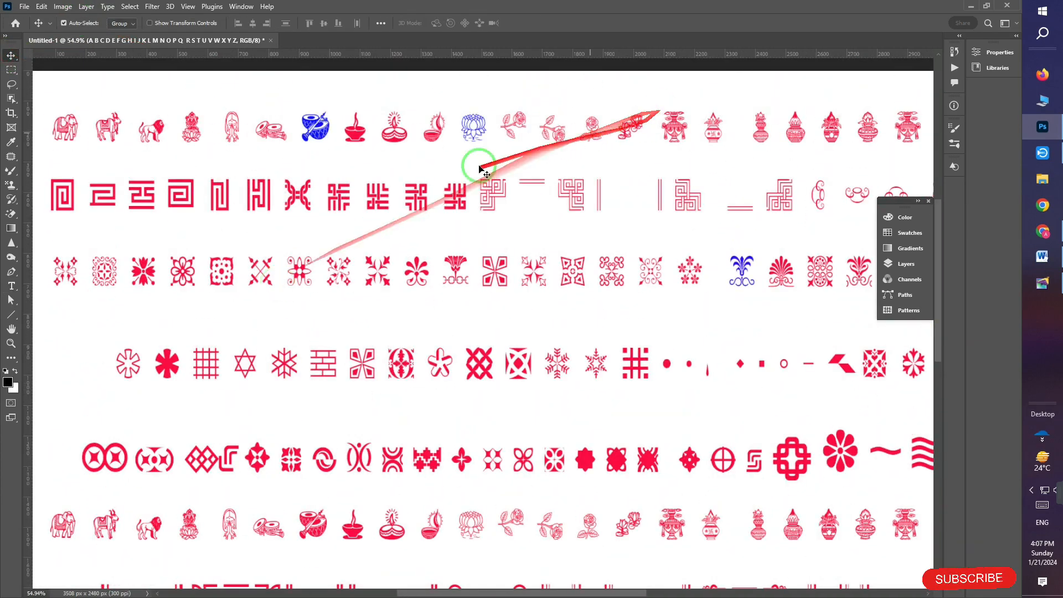
scroll(155, 136, "down", 2)
scroll(432, 205, "up", 1)
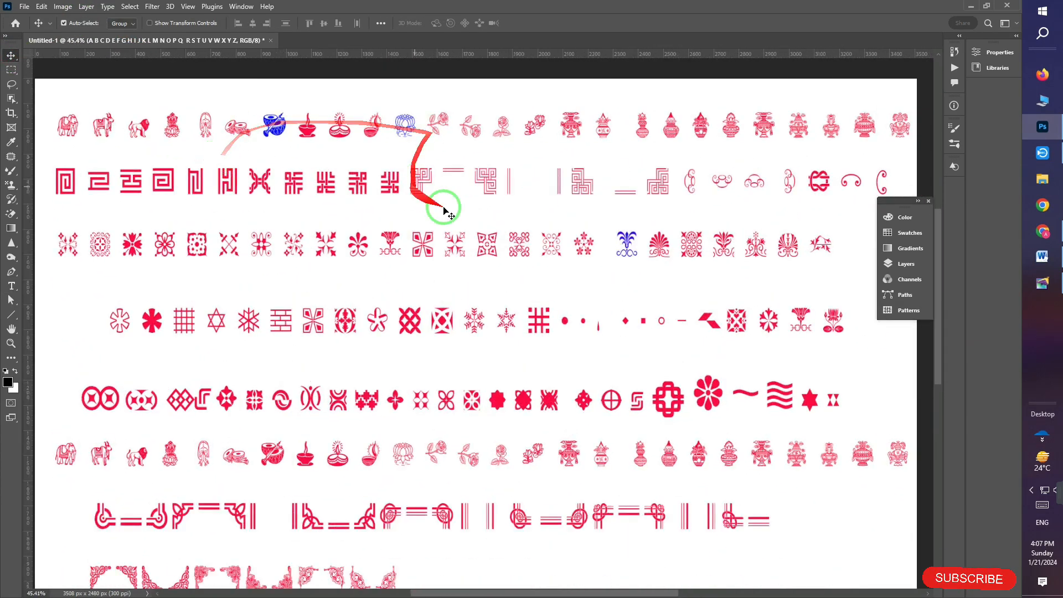
Switch to Word to view its symbols, and on to PageMaker to inspect the two rows of ornament text.
left_click(1043, 284)
left_click(1043, 256)
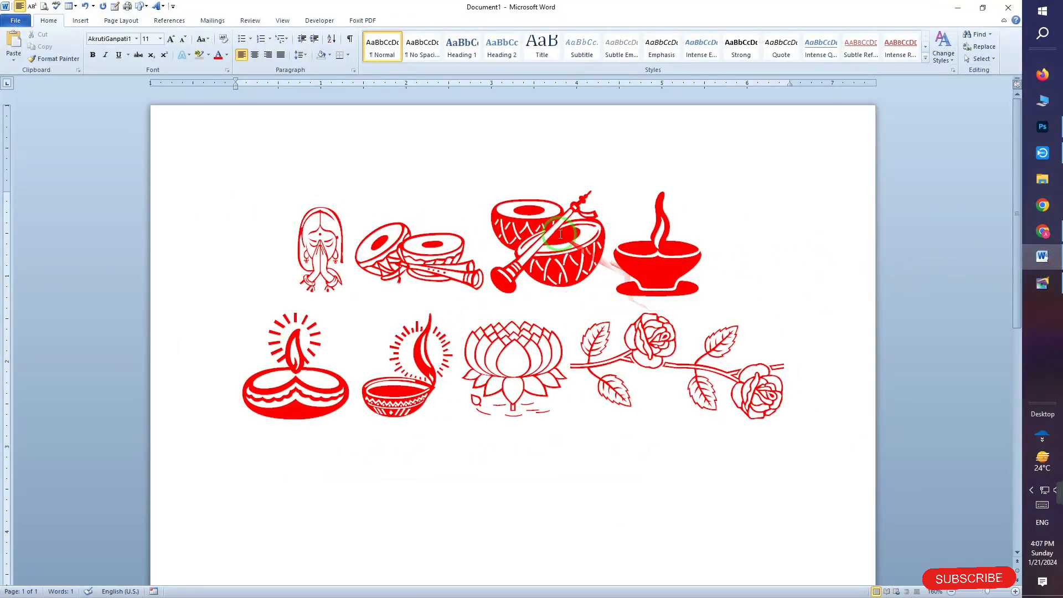
left_click(958, 8)
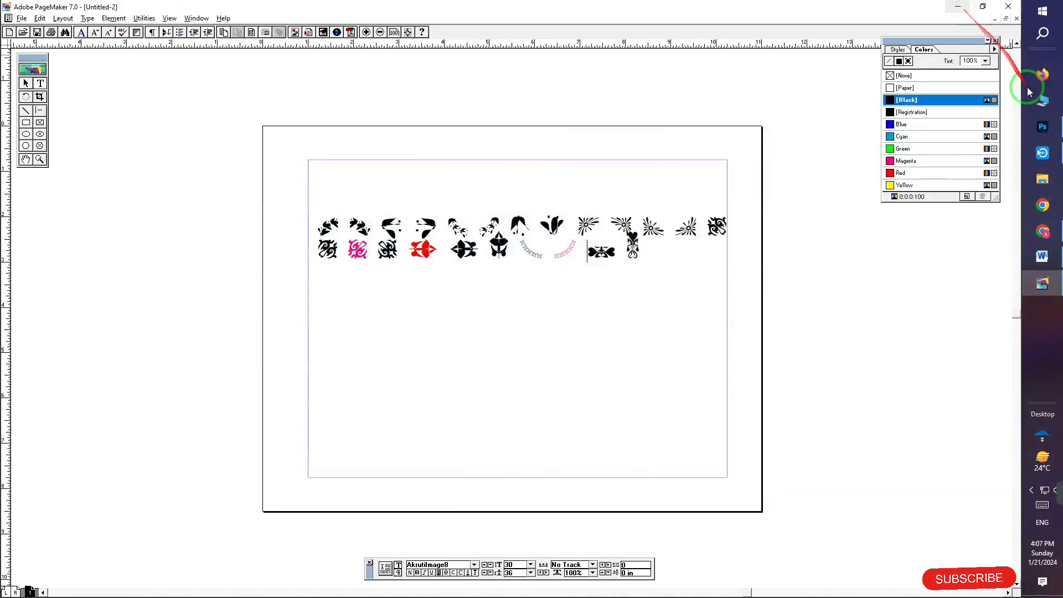
left_click_drag(636, 257, 310, 221)
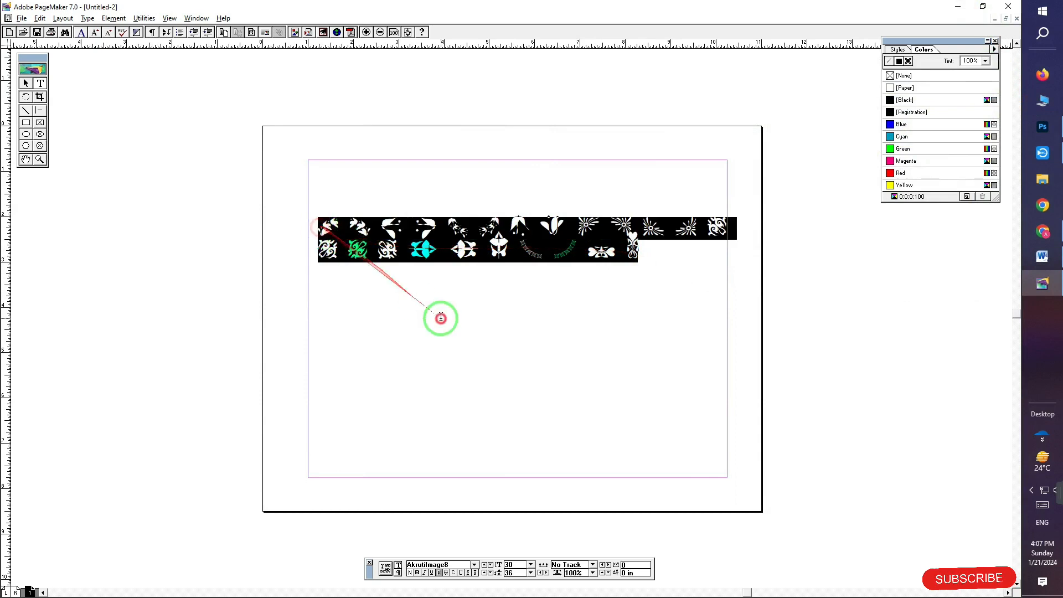
left_click(440, 315)
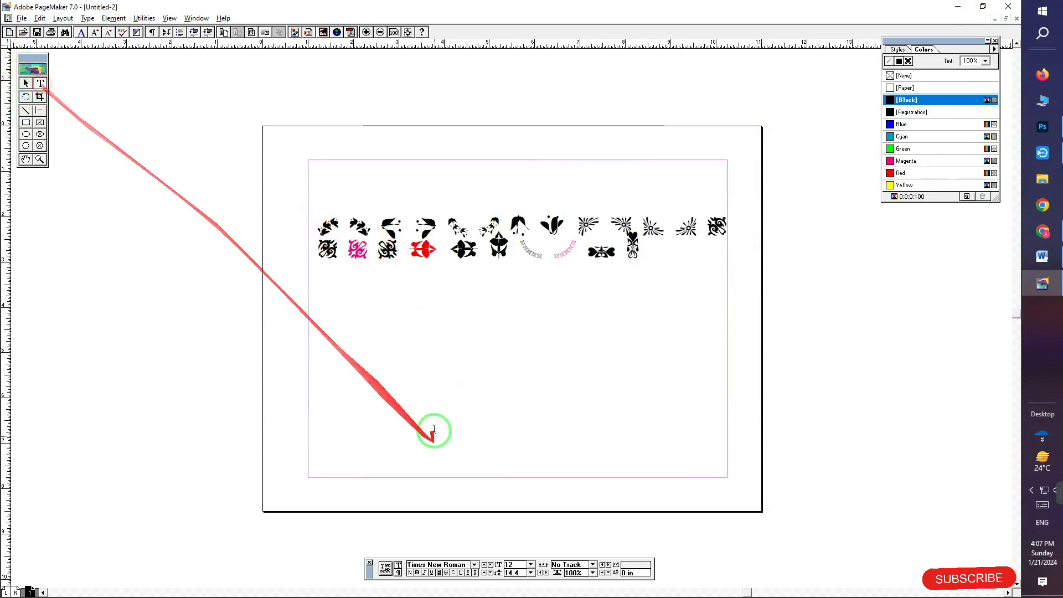
Add a line of spaced capital letters A to Z below the ornament rows and select the whole line.
left_click(407, 381)
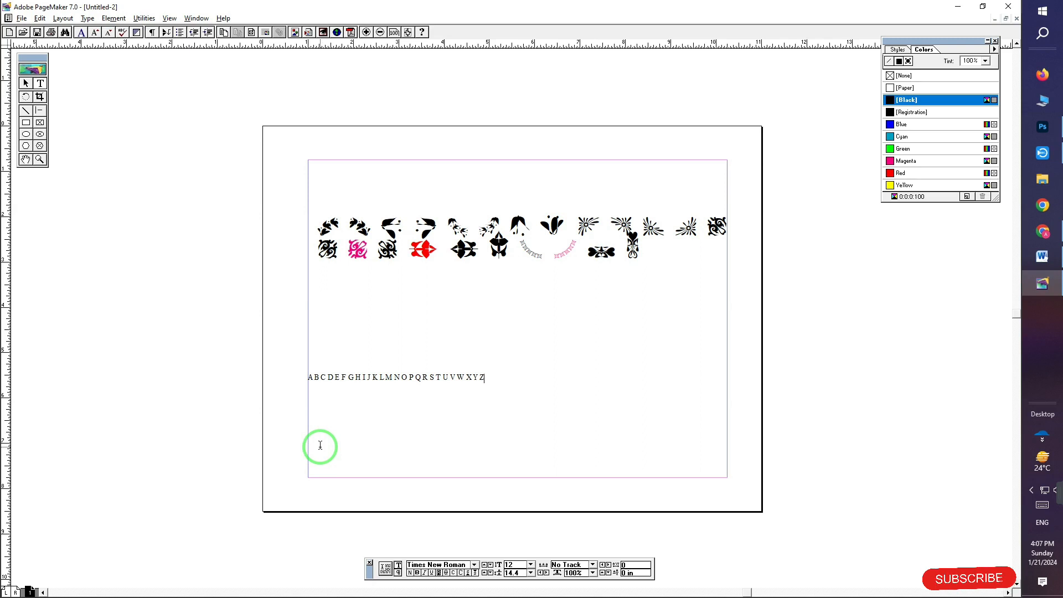
left_click_drag(486, 377, 318, 378)
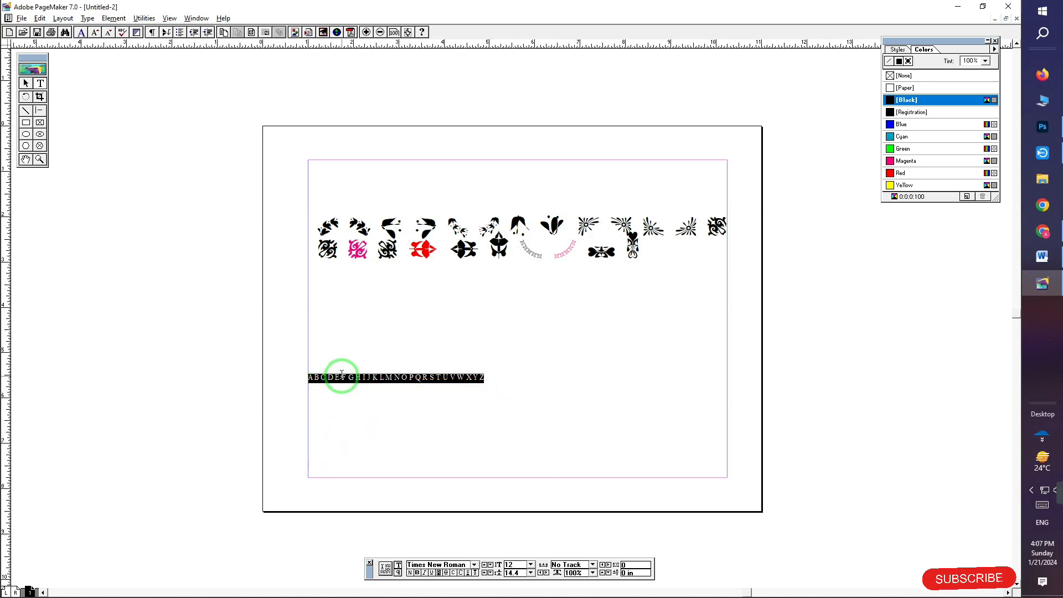
key("BackSpace")
key("ctrl+z")
key("BackSpace")
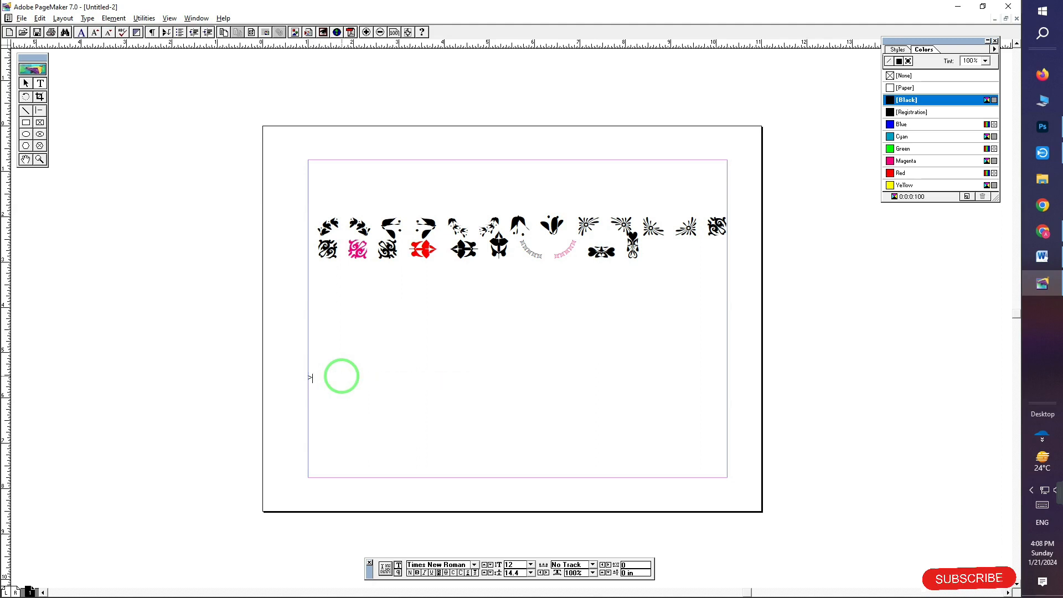
key("ctrl+z")
Enlarge the selected alphabet text to 37 points.
key("ctrl+alt+shift+period")
key("ctrl+alt+shift+period")
key("ctrl+alt+shift+period")
key("ctrl+alt+shift+period")
key("ctrl+alt+shift+period")
key("ctrl+alt+shift+period")
key("ctrl+alt+shift+period")
key("ctrl+alt+shift+period")
key("ctrl+alt+shift+period")
key("ctrl+alt+shift+period")
key("ctrl+alt+shift+period")
key("ctrl+alt+shift+period")
key("ctrl+alt+shift+period")
key("ctrl+alt+shift+period")
key("ctrl+alt+shift+period")
key("ctrl+alt+shift+period")
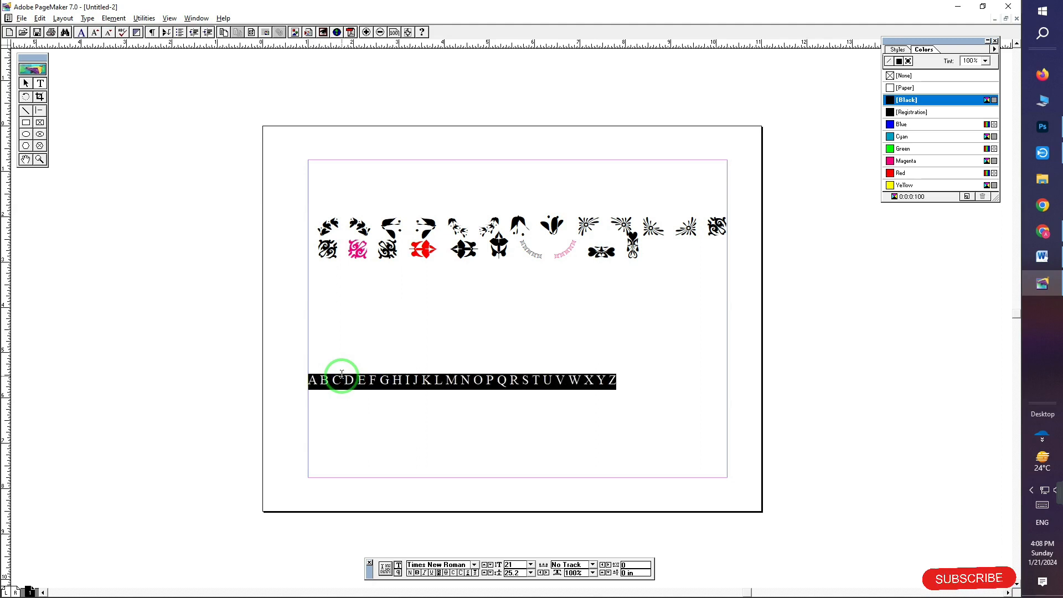
key("ctrl+alt+shift+period")
key("ctrl+alt+shift+period")
key("ctrl+alt+shift+period")
key("ctrl+alt+shift+period")
key("ctrl+alt+shift+period")
key("ctrl+alt+shift+period")
key("ctrl+alt+shift+period")
key("ctrl+alt+shift+period")
key("ctrl+alt+shift+period")
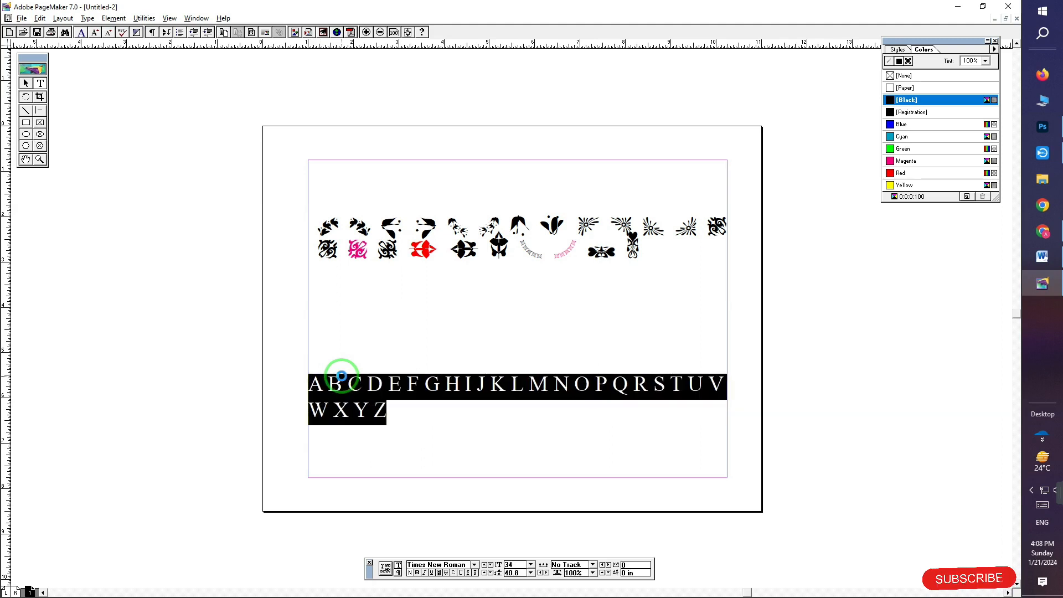
Change the font of the alphabet text from Times New Roman to AkrutiImage7.
left_click_drag(467, 565, 399, 564)
left_click(411, 411)
left_click(437, 564)
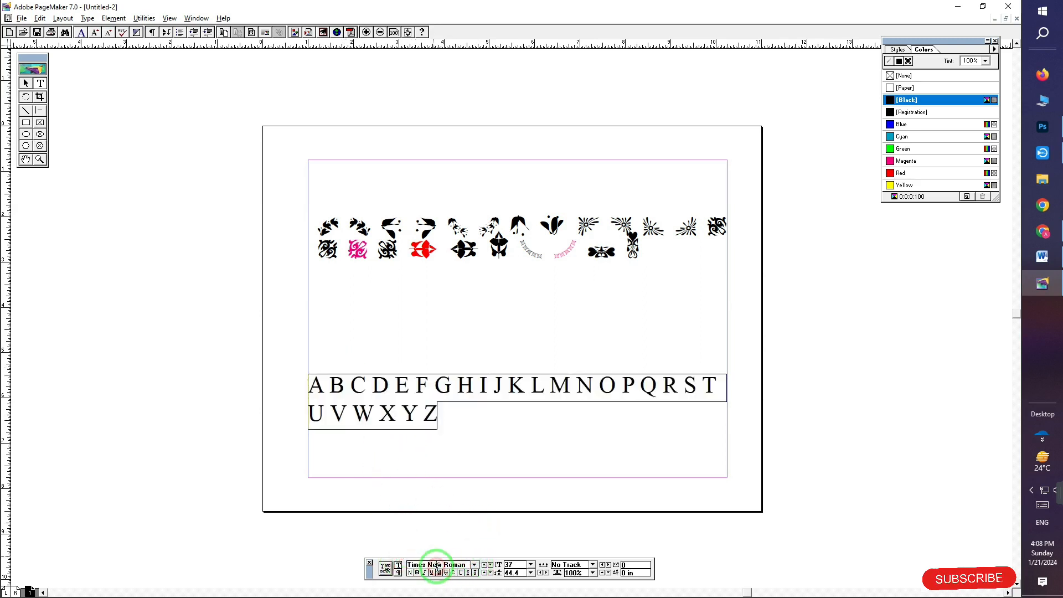
left_click(380, 397)
left_click_drag(467, 565, 399, 566)
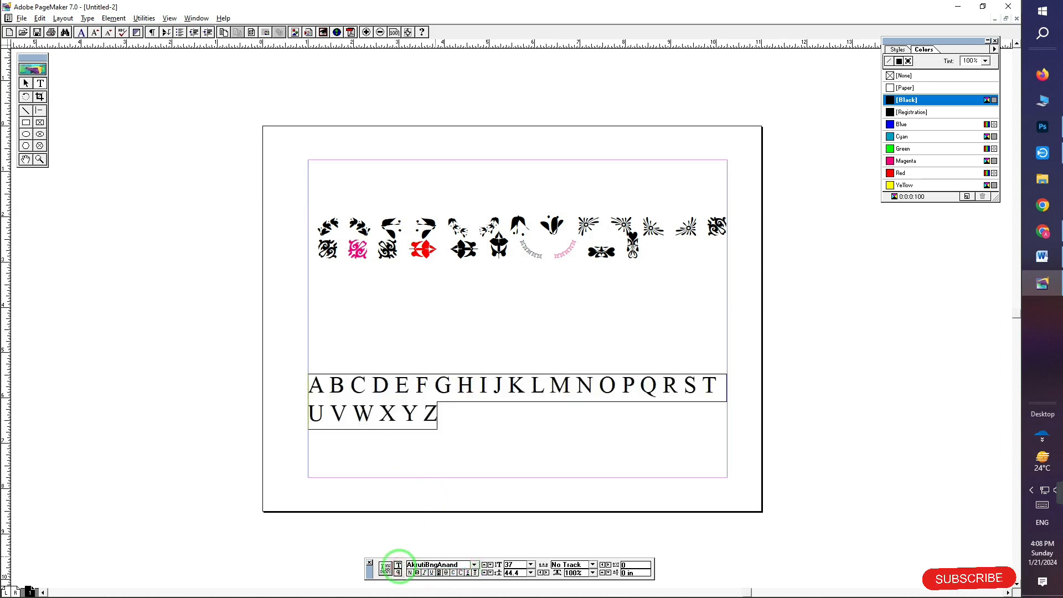
left_click(475, 565)
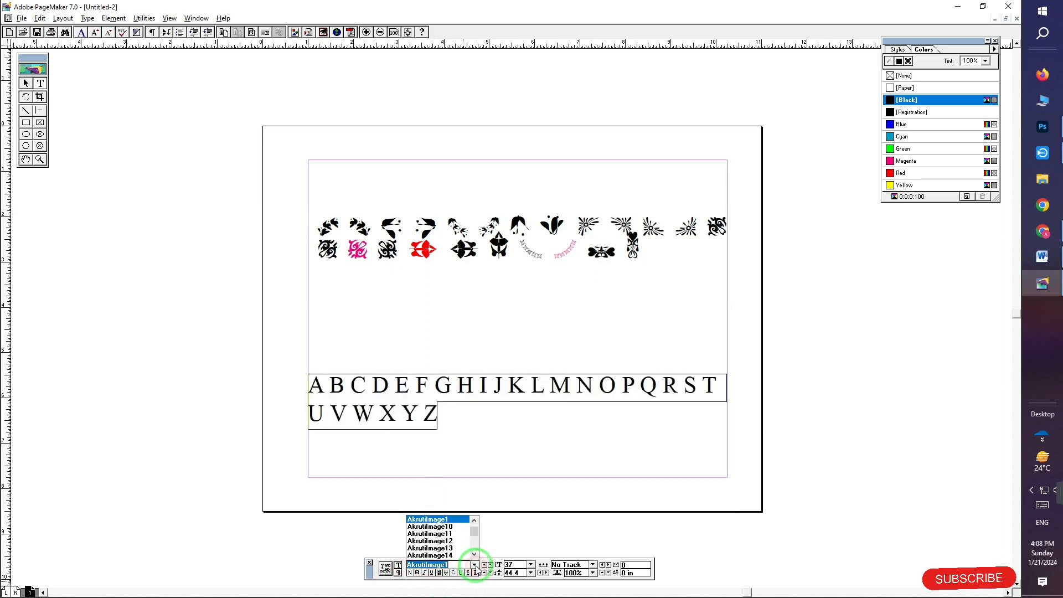
scroll(452, 543, "down", 2)
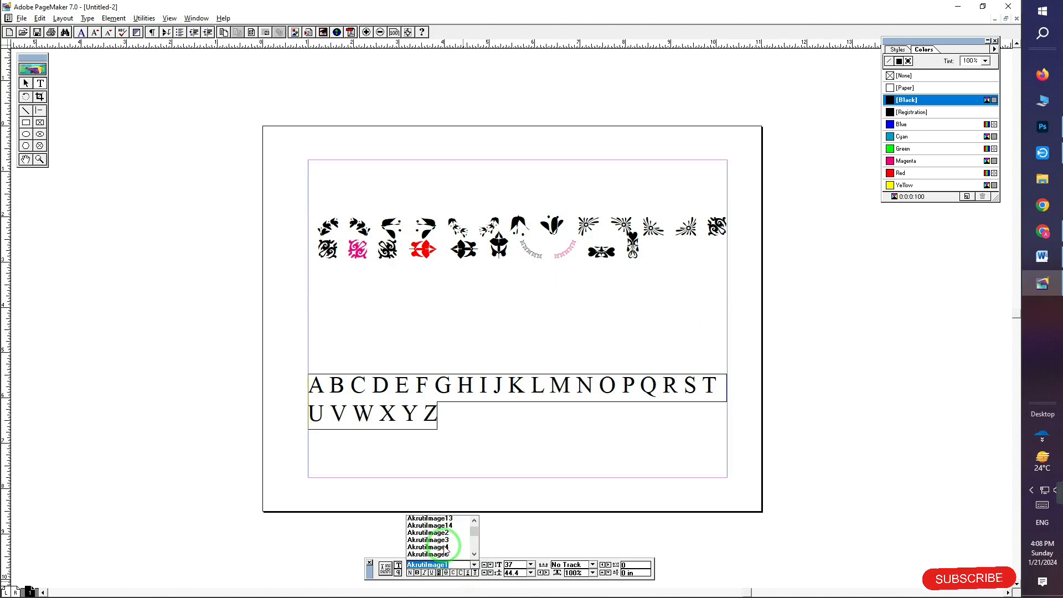
left_click(446, 548)
Switch the alphabet text's font to AkrutiImage6 and undo the accidental replacement of its letters.
left_click(455, 565)
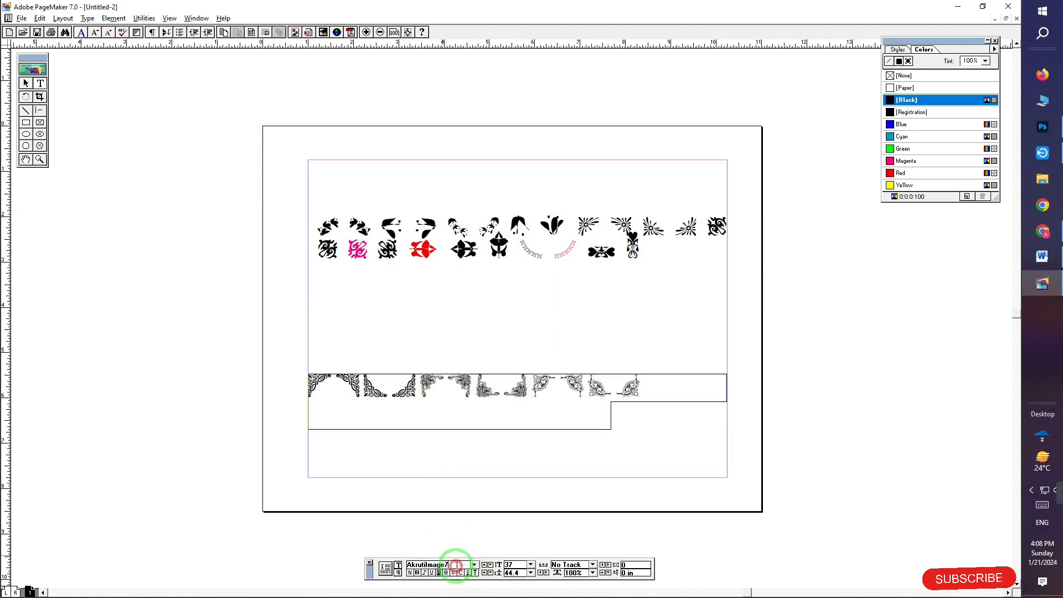
key("ctrl+a")
key("Delete")
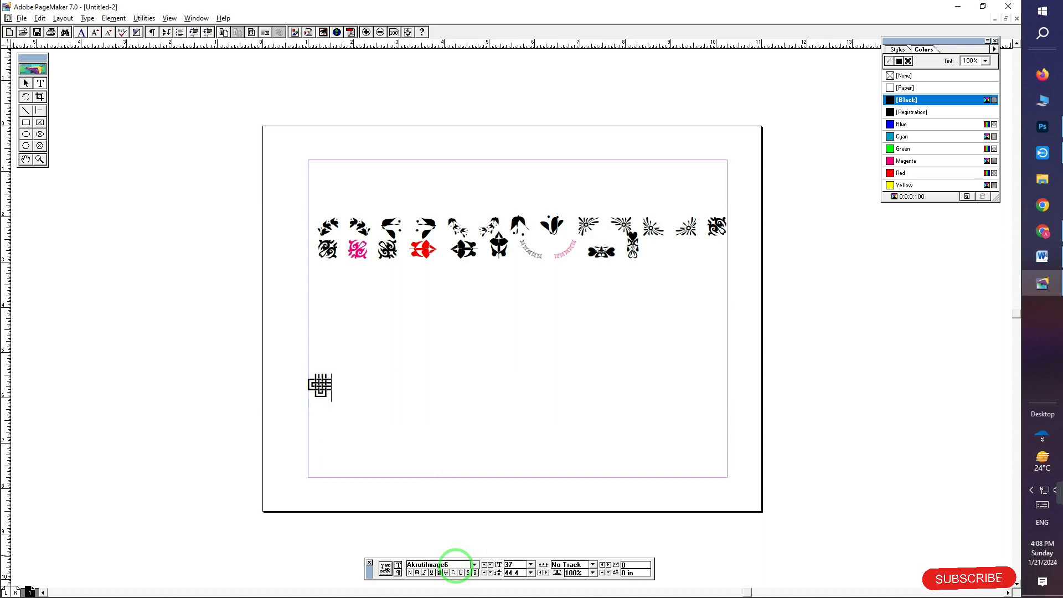
key("ctrl+z")
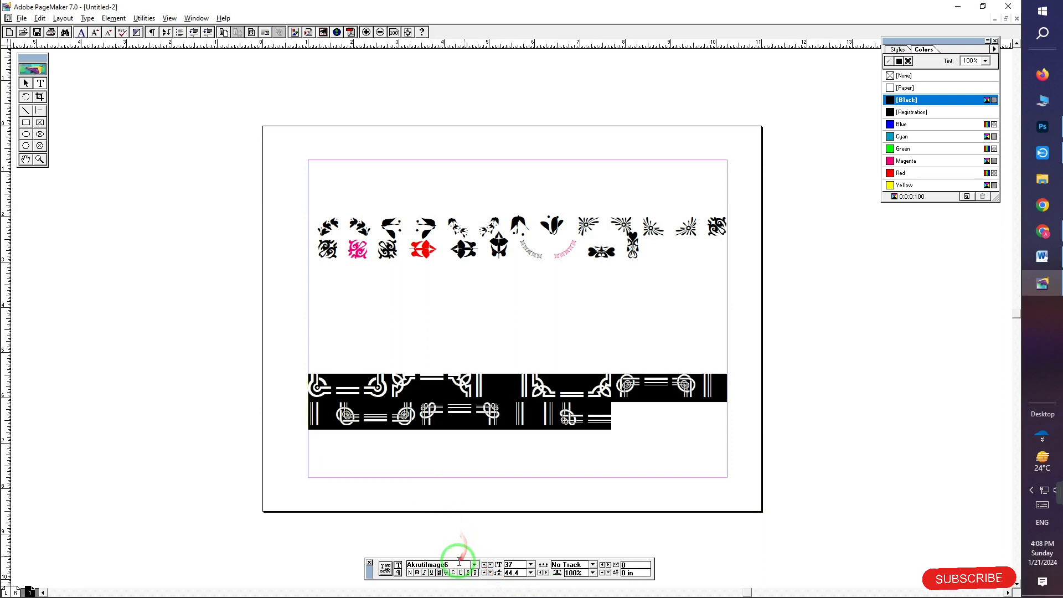
Set the alphabet text's font to AkrutiImage4.
left_click(459, 564)
key("BackSpace")
type("4")
key("Return")
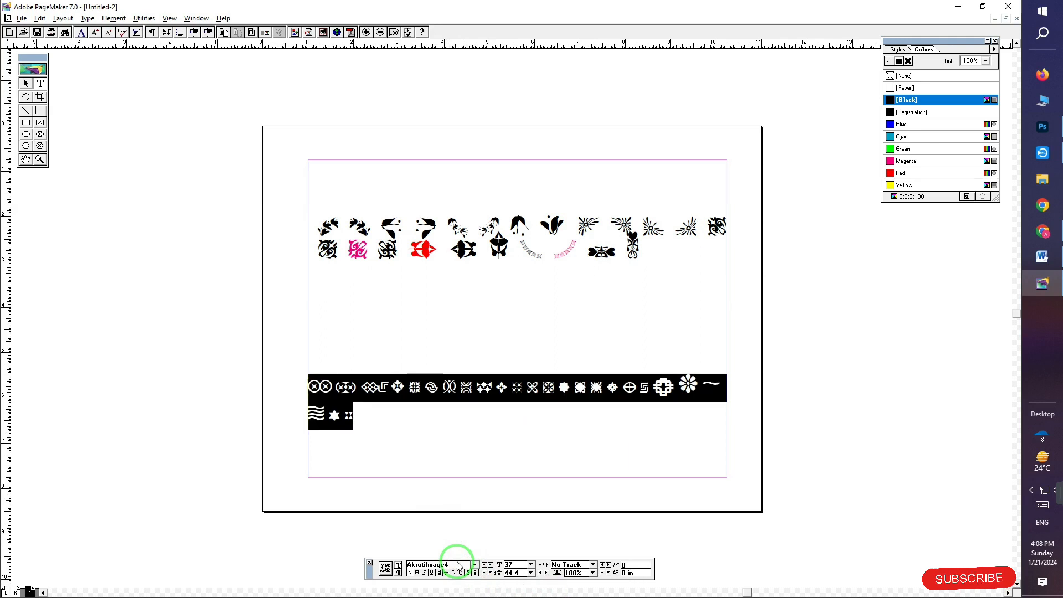
Set the alphabet text's font to AkrutiImage1, undoing the accidental replacement of its letters.
left_click(457, 563)
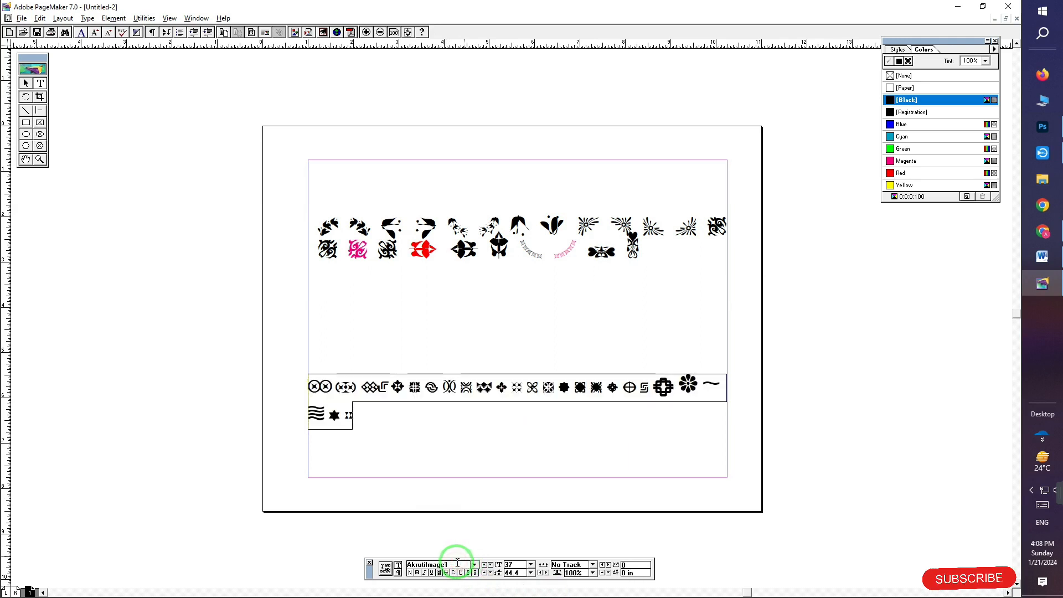
type("1")
key("Return")
key("Delete")
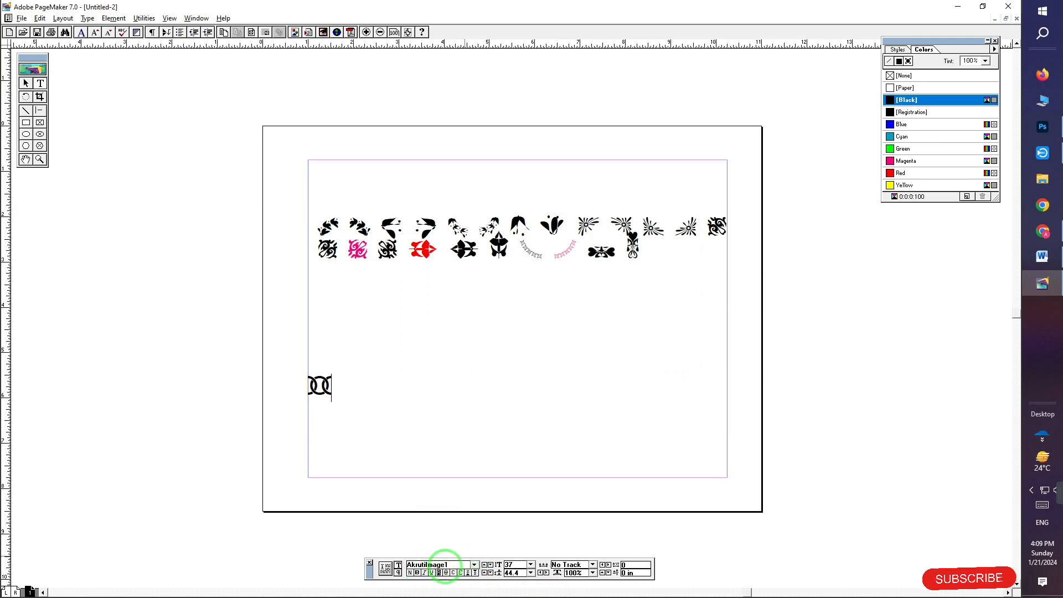
key("ctrl+z")
Try to set the alphabet text's font to AkrutiImage5.
left_click(452, 565)
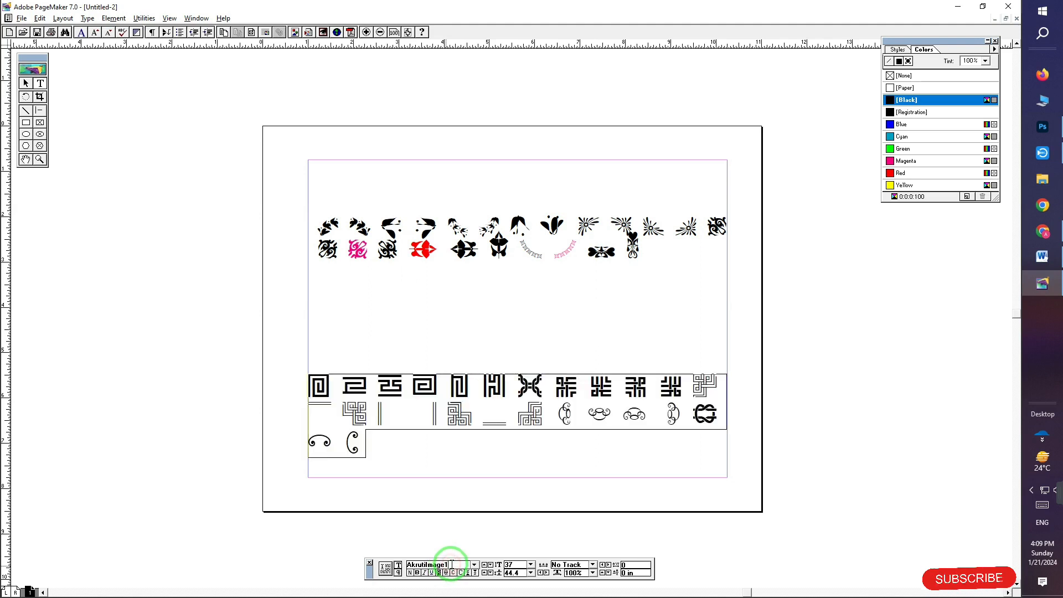
type("5")
key("Return")
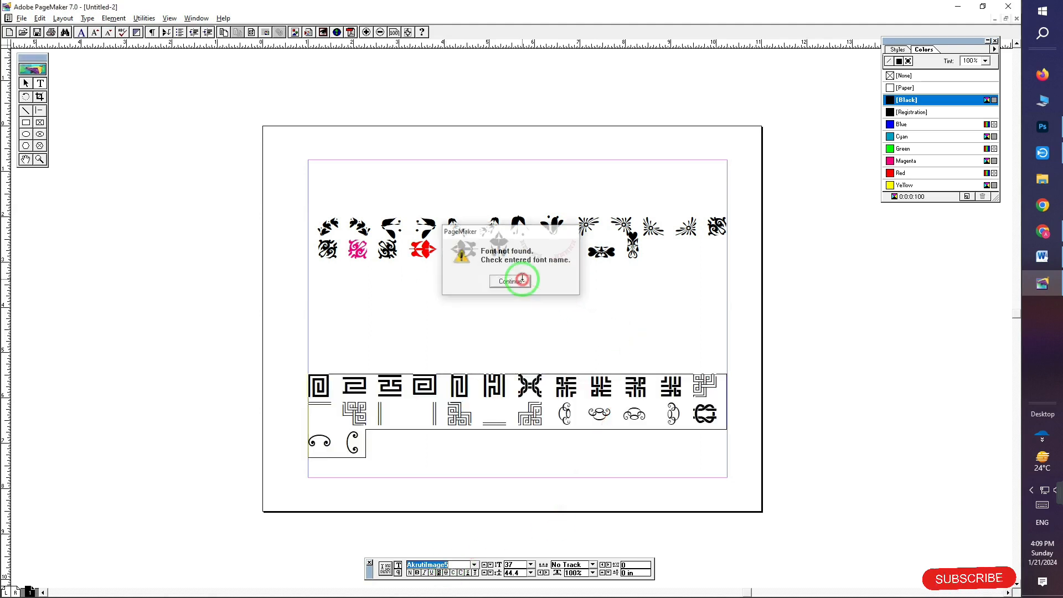
left_click(516, 280)
left_click(484, 416)
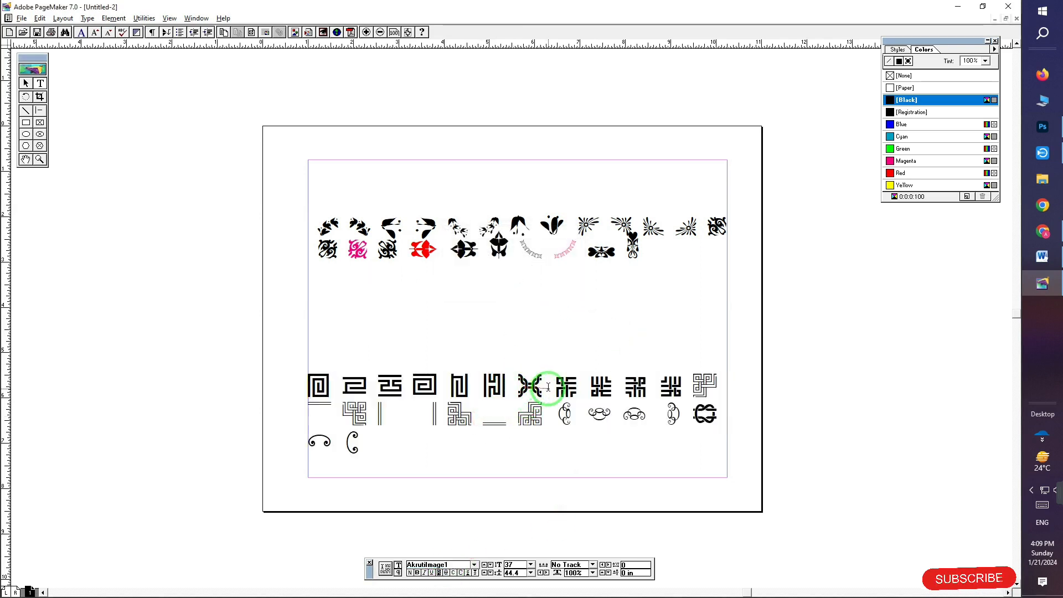
Select all the symbols in the lower text block and set their font to AkrutiImage7.
left_click_drag(315, 388, 432, 433)
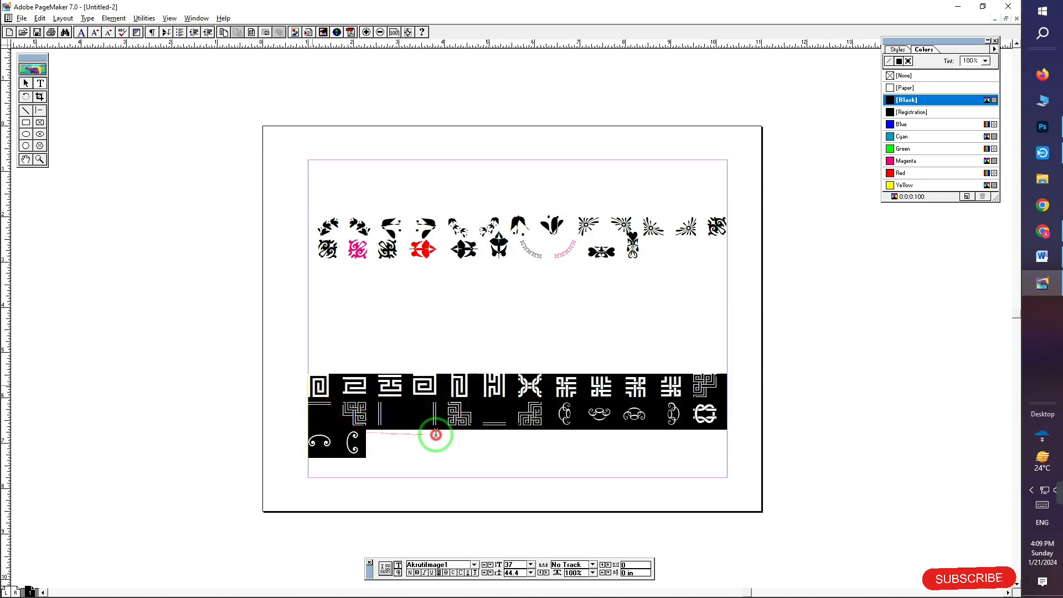
left_click(475, 565)
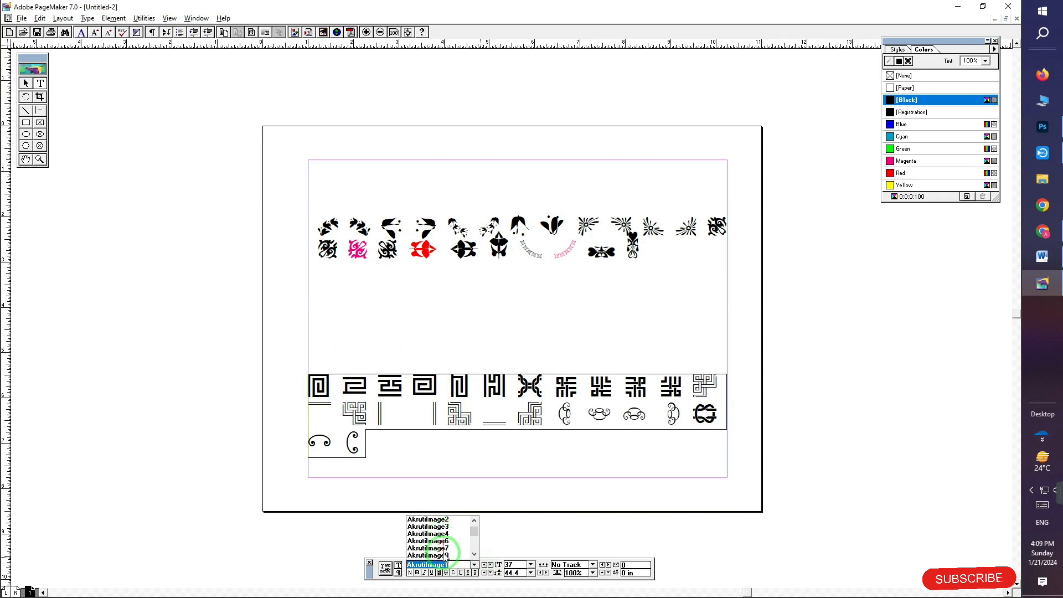
left_click(437, 548)
Colour the second corner ornament of the lower row Magenta.
left_click(355, 385)
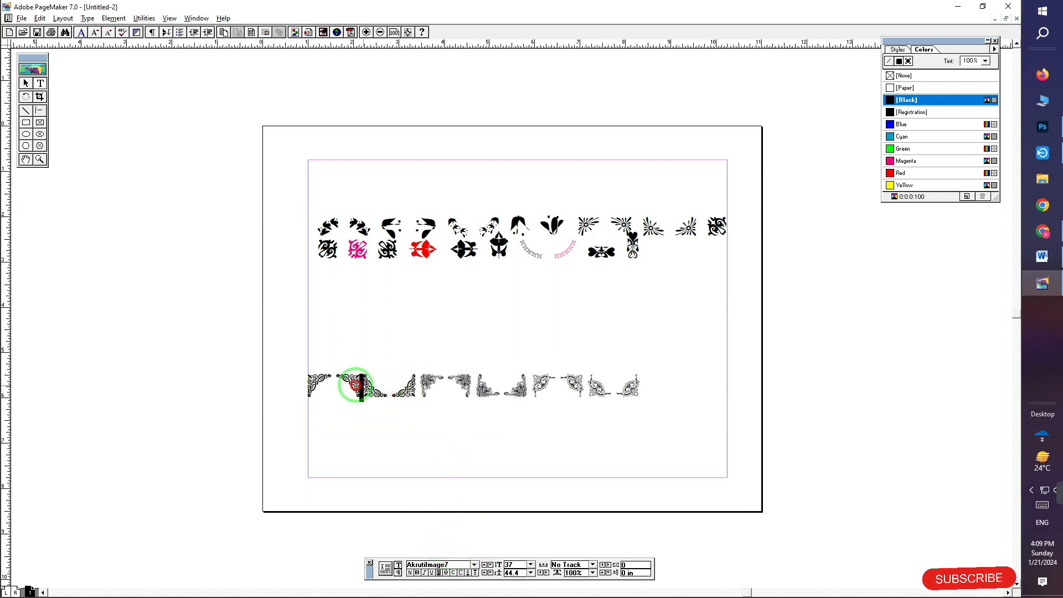
left_click(345, 382)
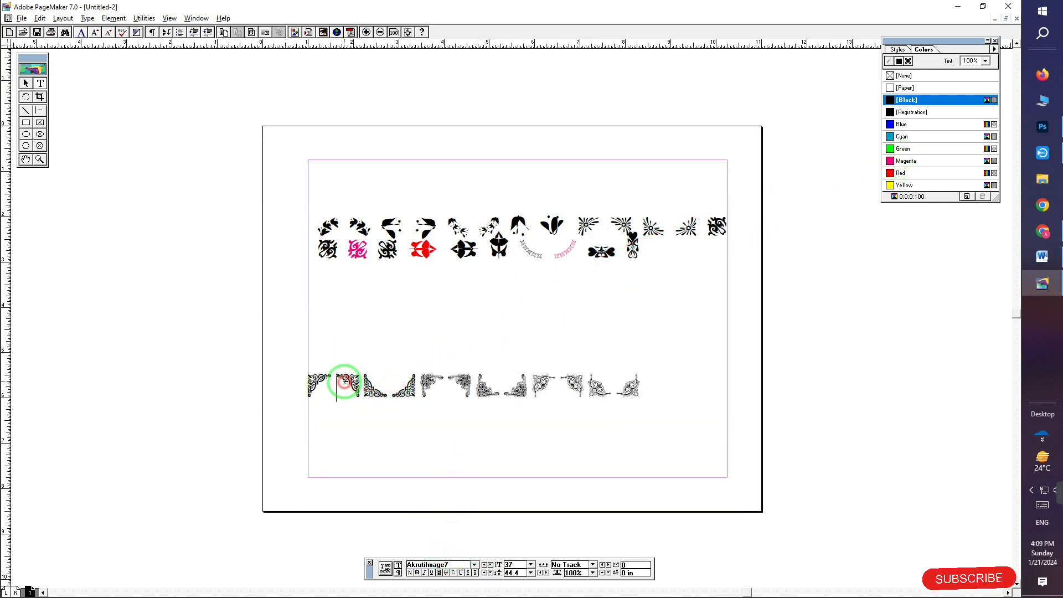
left_click_drag(344, 382, 359, 381)
left_click(906, 161)
left_click(344, 372)
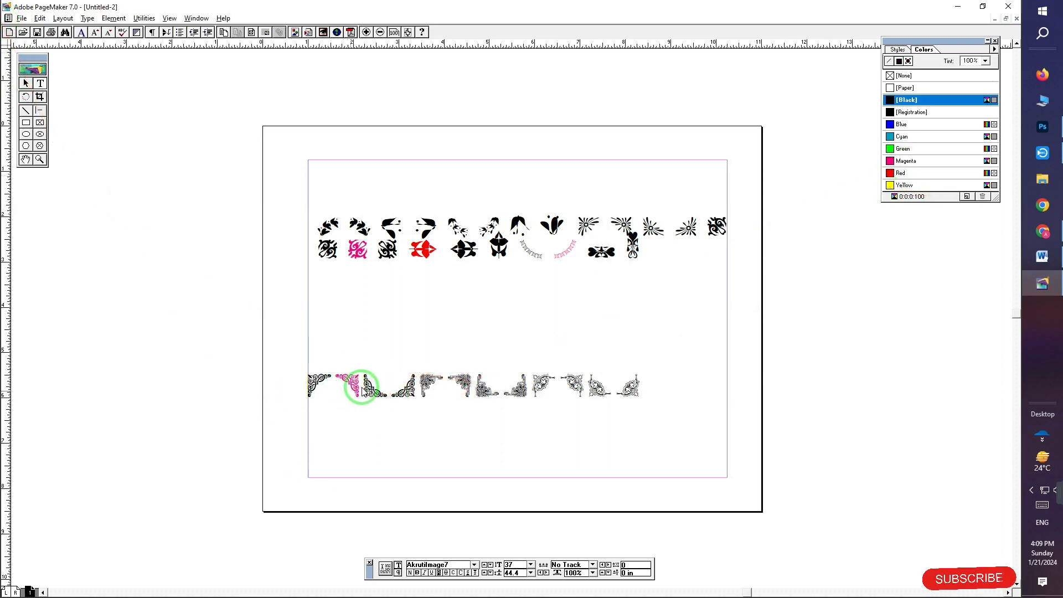
Enlarge the magenta corner ornament to over 113 points and return to the Pointer tool.
left_click_drag(359, 388, 344, 387)
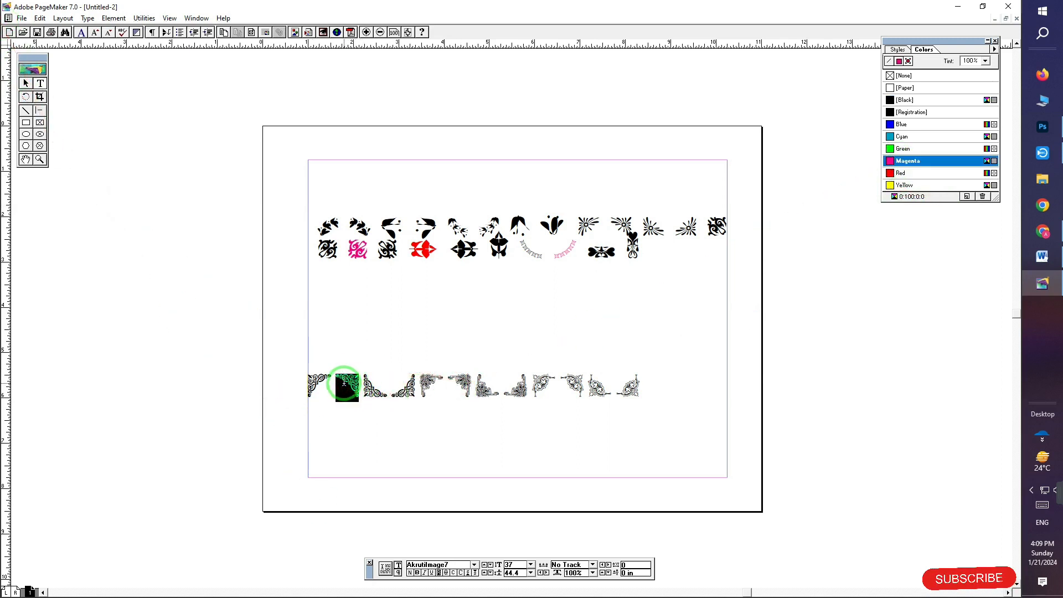
key("ctrl+shift+greater")
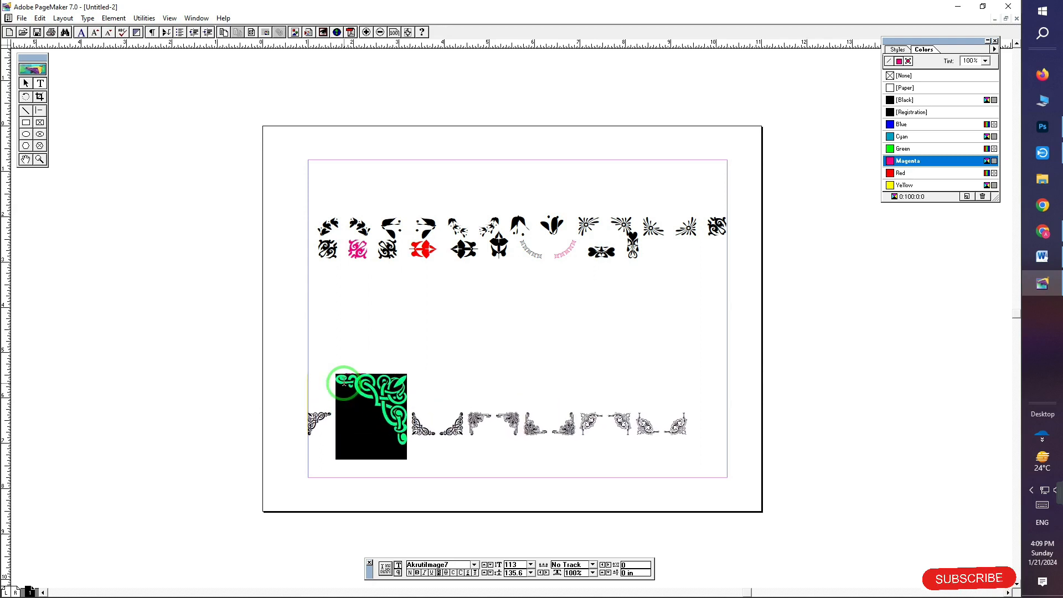
left_click(26, 83)
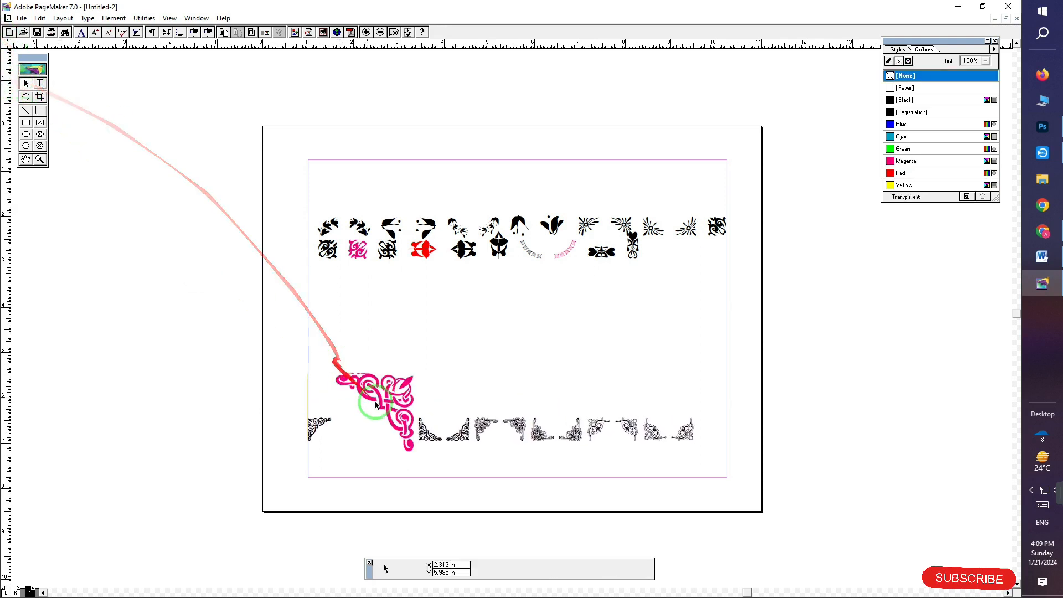
Move the lower row of corner ornaments up the page and switch to the Word document.
left_click(387, 363)
left_click(1043, 257)
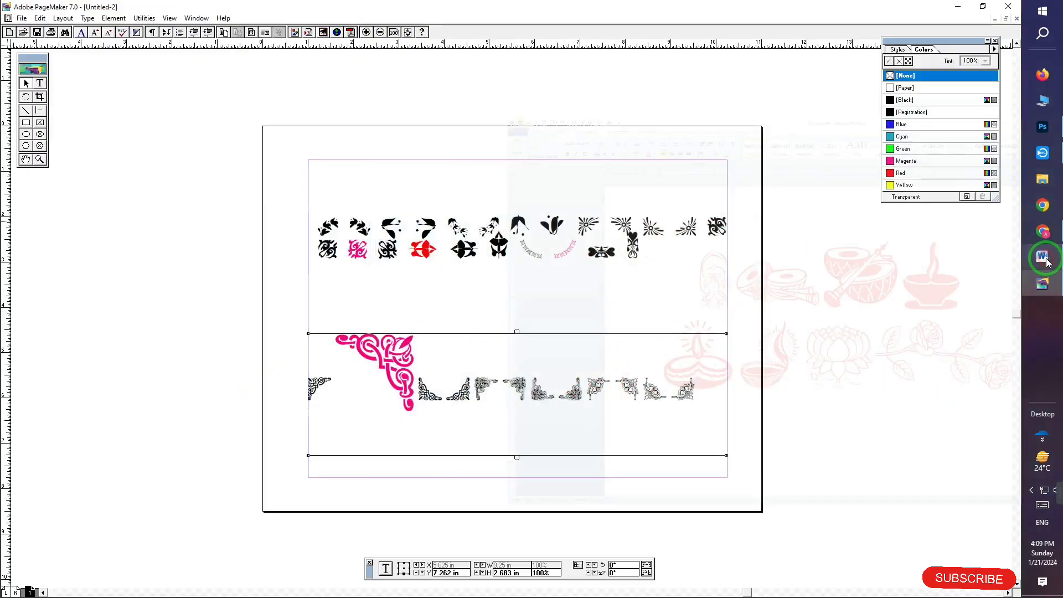
left_click(475, 387)
left_click(506, 352)
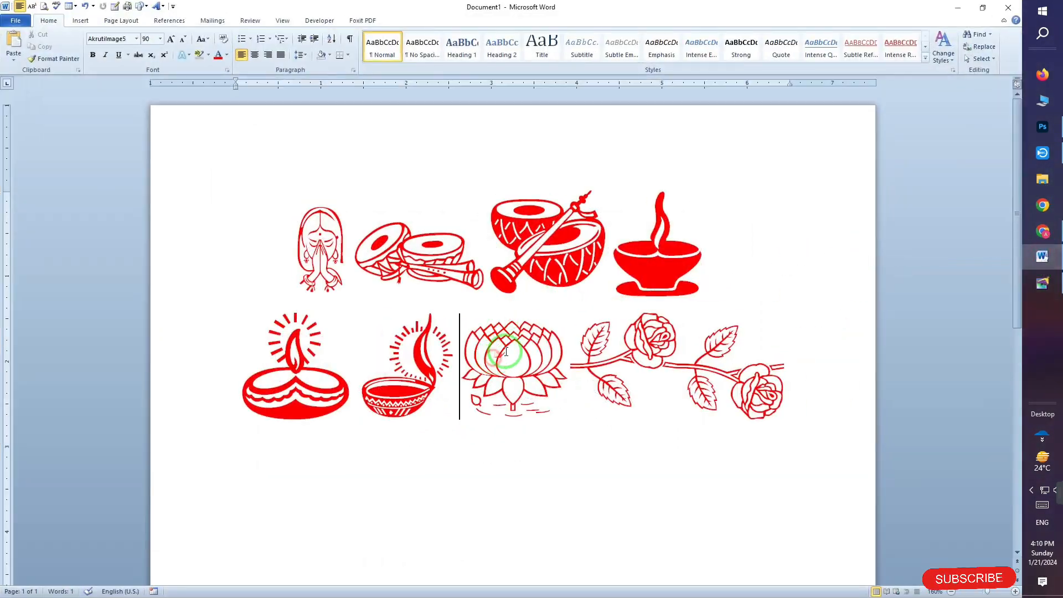
Undo all the enlarging, recolouring and text entry of the red symbols until the page is empty.
left_click(395, 367)
key("ctrl+z")
key("ctrl+z")
key("ctrl+z")
key("ctrl+z")
key("ctrl+z")
key("ctrl+z")
key("ctrl+z")
key("ctrl+z")
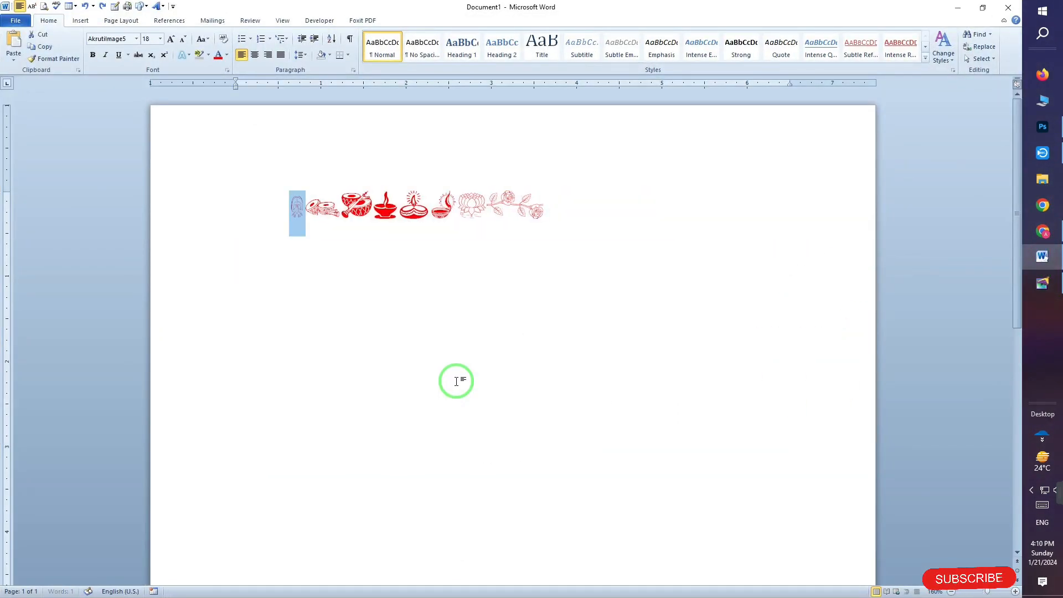
key("ctrl+z")
key("ctrl+z")
key("ctrl+z")
key("ctrl+z")
key("ctrl+z")
key("ctrl+z")
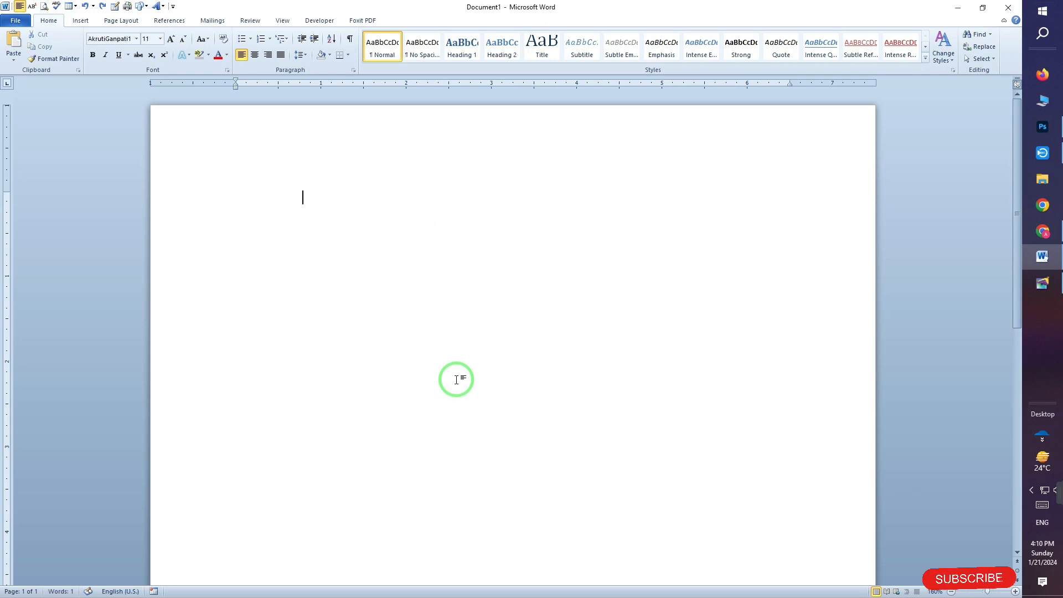
Select the whole line of text and set its font to Arial.
mouse_move(1043, 126)
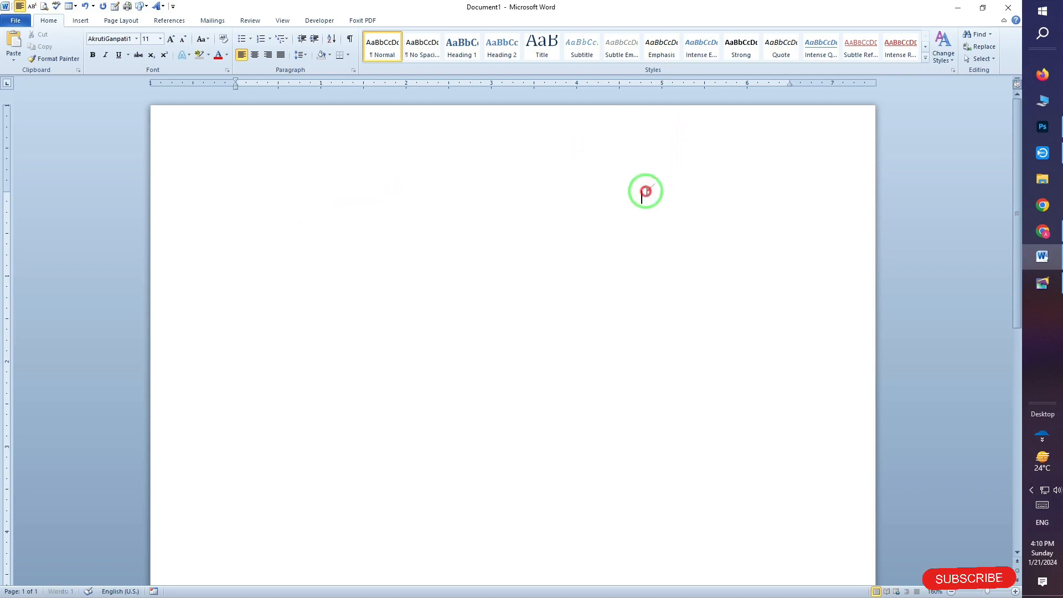
left_click_drag(644, 197, 236, 198)
left_click(227, 54)
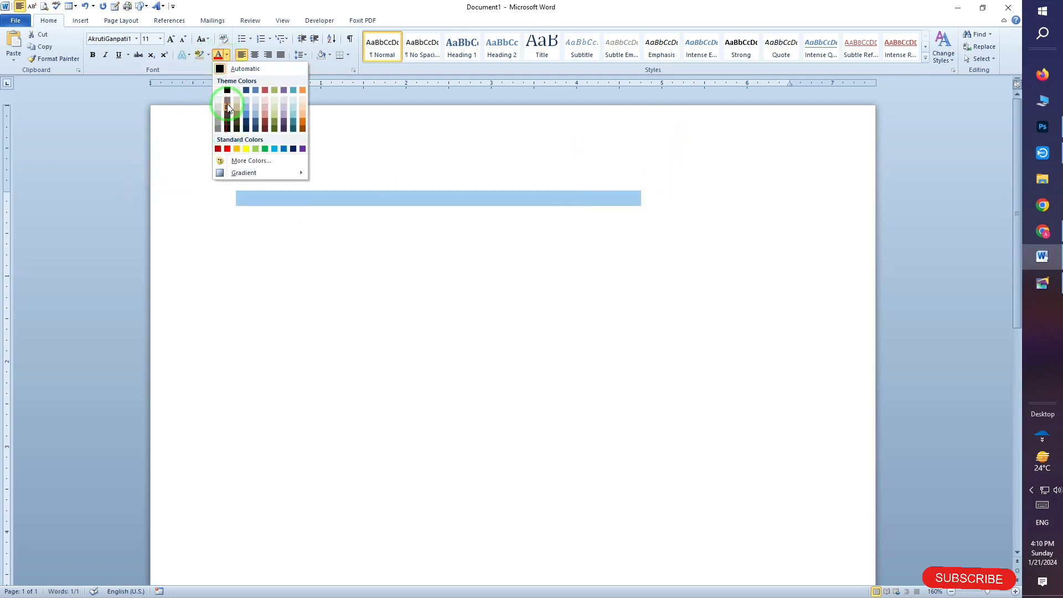
left_click(129, 38)
type("Arial")
key("Return")
left_click(320, 197)
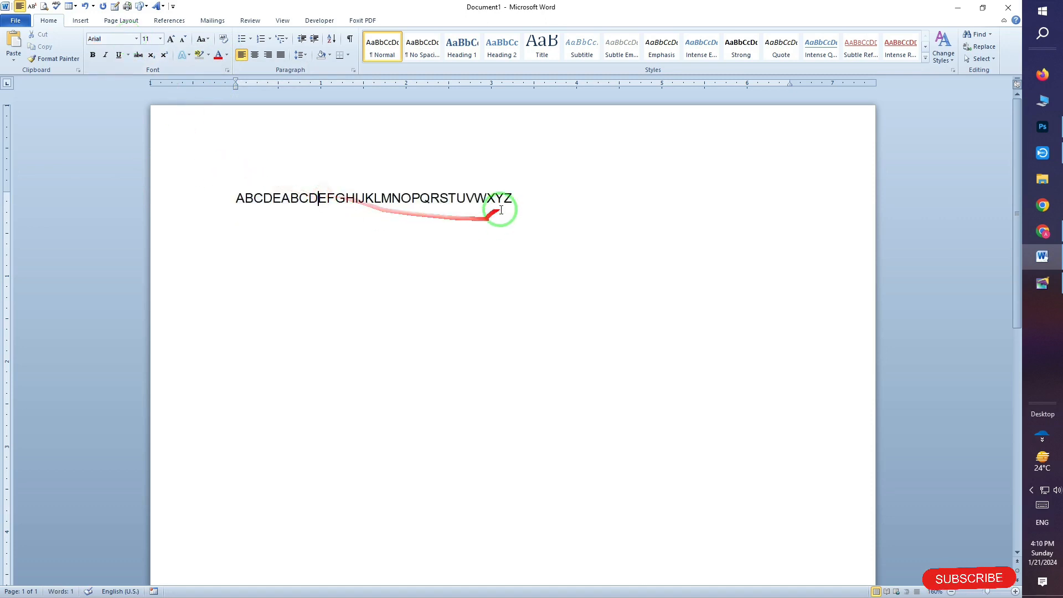
Delete the duplicate ABCDE at the start of the alphabet line.
left_click_drag(502, 209, 228, 206)
left_click(272, 206)
left_click(526, 197)
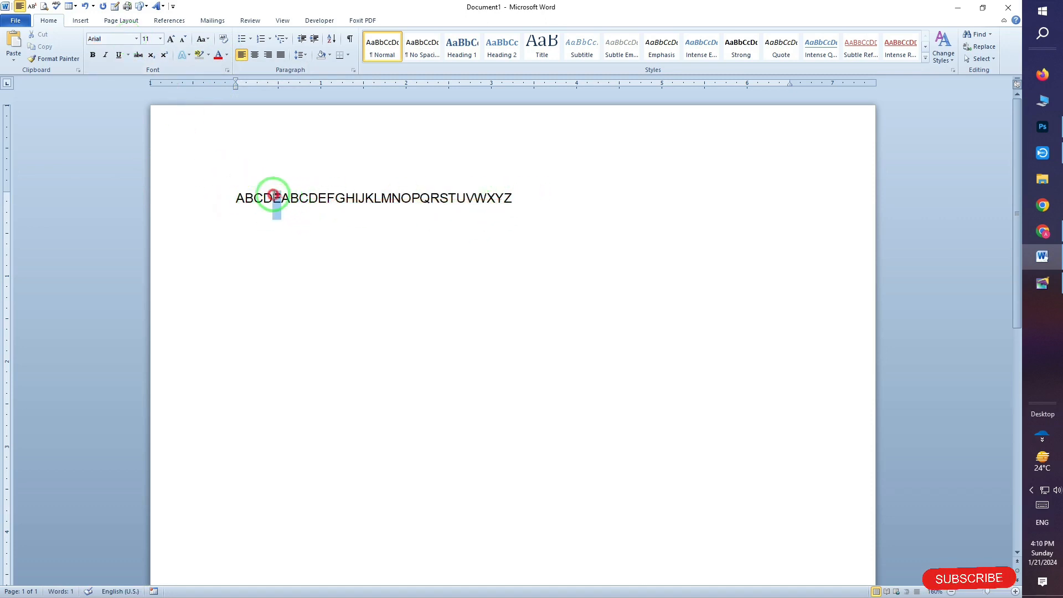
left_click_drag(282, 200, 158, 199)
key("Delete")
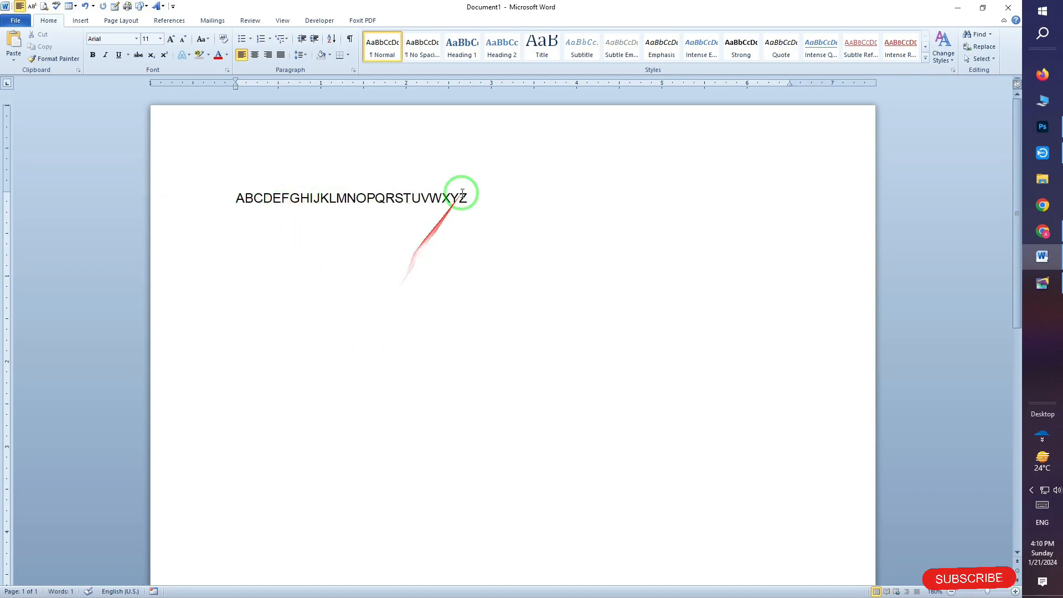
Select the complete alphabet line and set its font to AkrutiImage5.
left_click_drag(468, 198, 213, 194)
left_click(308, 56)
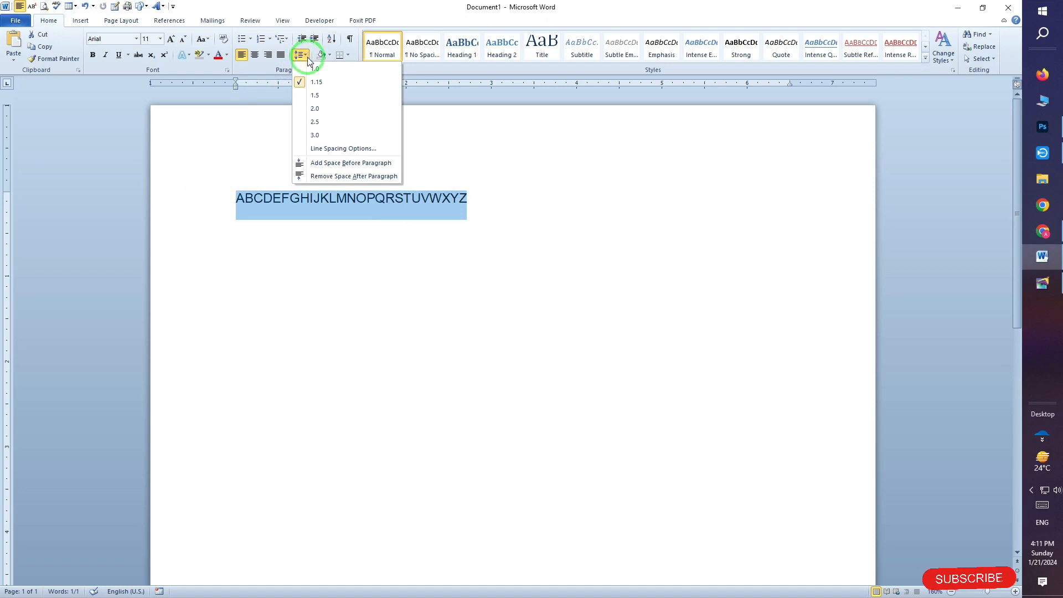
left_click(318, 284)
left_click(230, 195)
left_click(424, 213)
left_click_drag(470, 191, 219, 194)
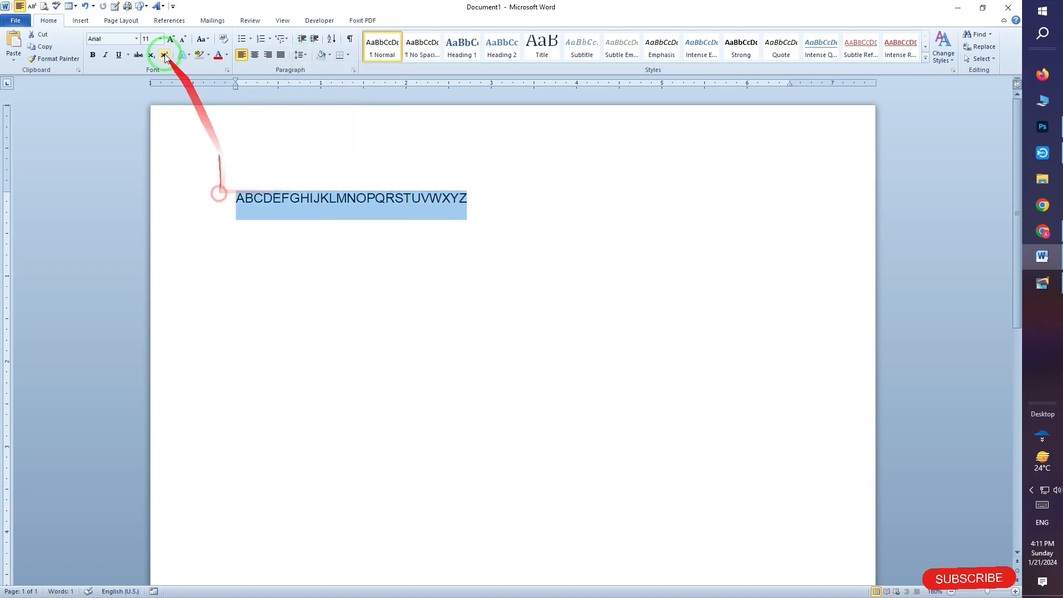
left_click(113, 42)
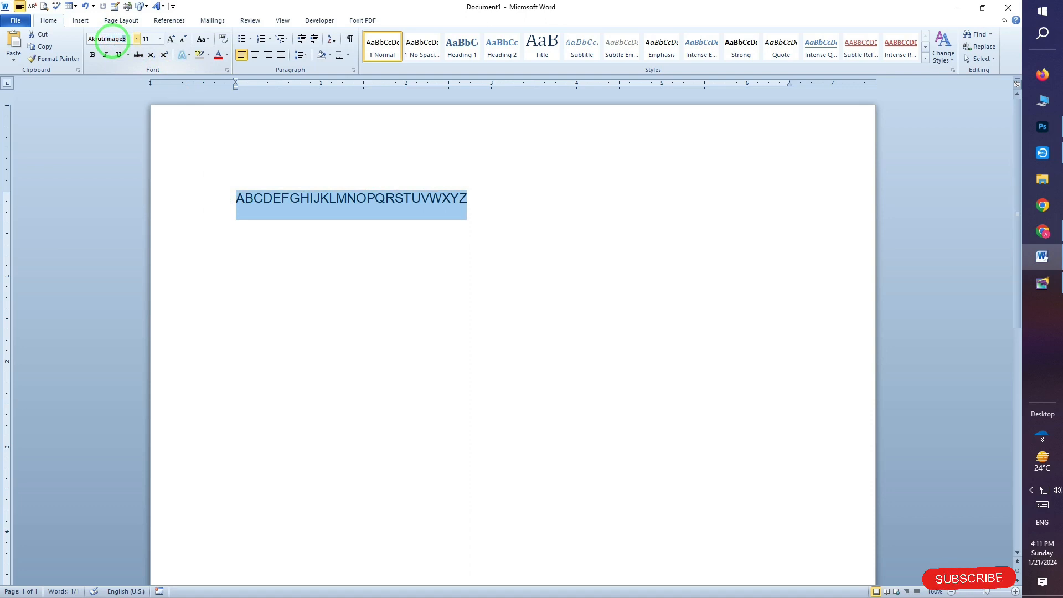
type("AkrutiImage7")
key("Return")
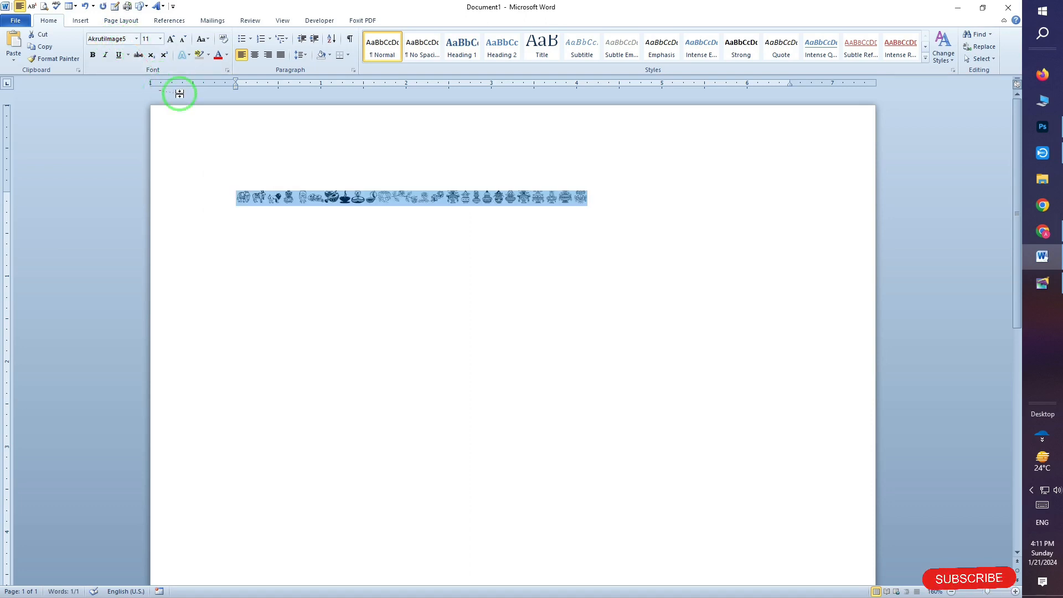
Select all the symbols and enlarge them to 48 points.
left_click(316, 214)
left_click_drag(230, 197, 613, 209)
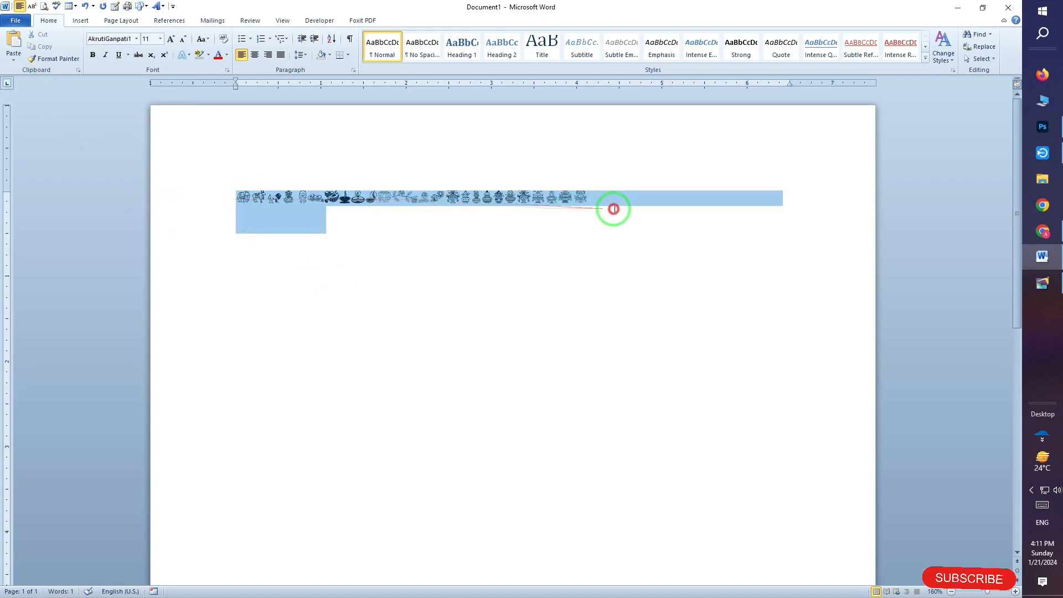
left_click(171, 39)
left_click(171, 39)
left_click(171, 39)
left_click(171, 40)
left_click(172, 39)
left_click(171, 39)
left_click(171, 40)
left_click(171, 39)
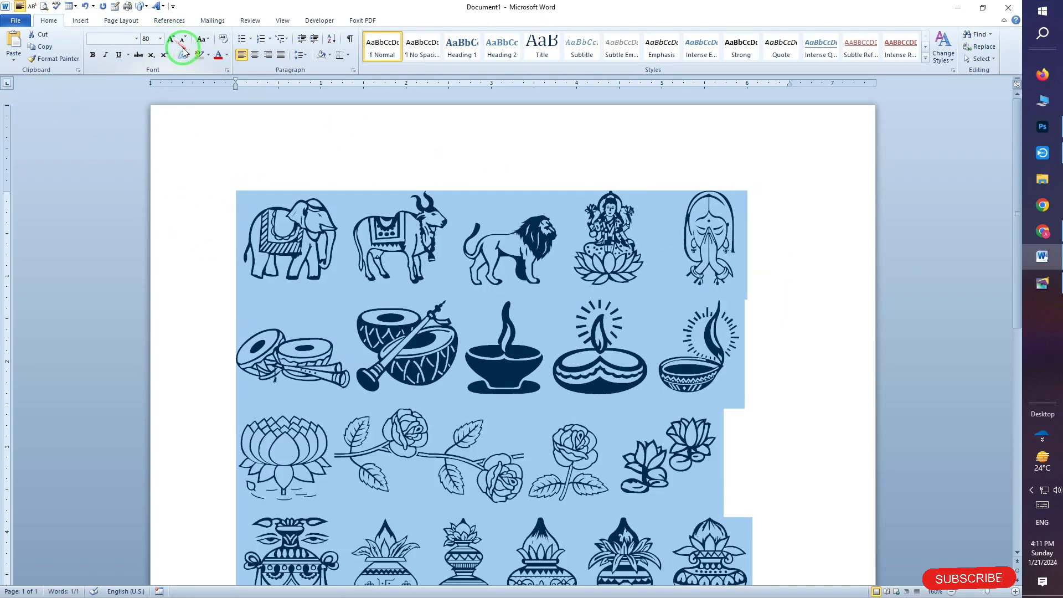
left_click(182, 39)
left_click(183, 39)
left_click(356, 285)
Copy the black kettledrums-and-shehnai symbol from the first row and paste it centred below the symbol rows.
left_click_drag(613, 219, 661, 216)
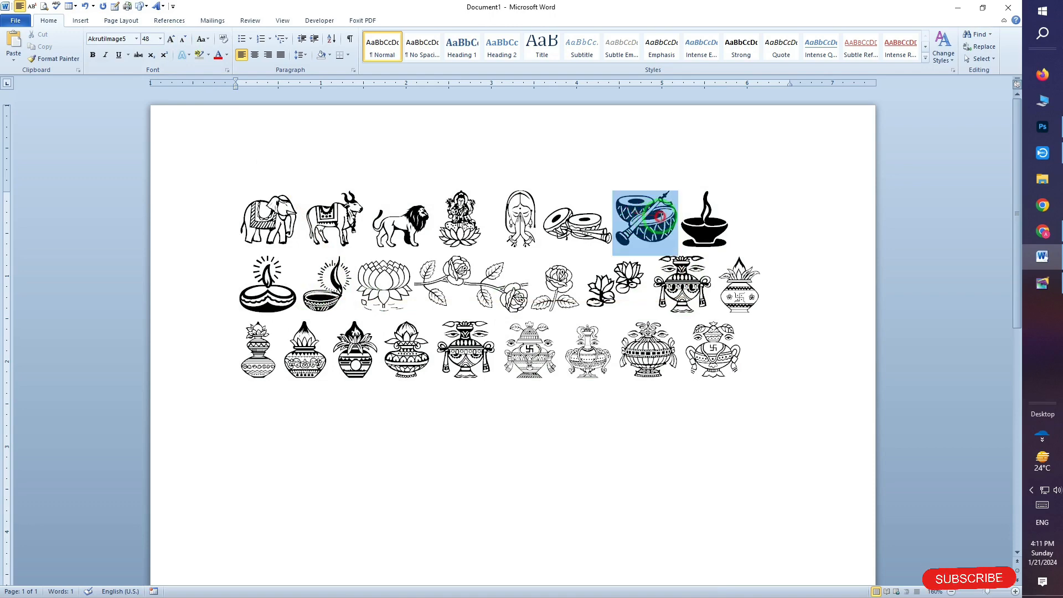
key("ctrl+c")
double_click(513, 434)
key("ctrl+v")
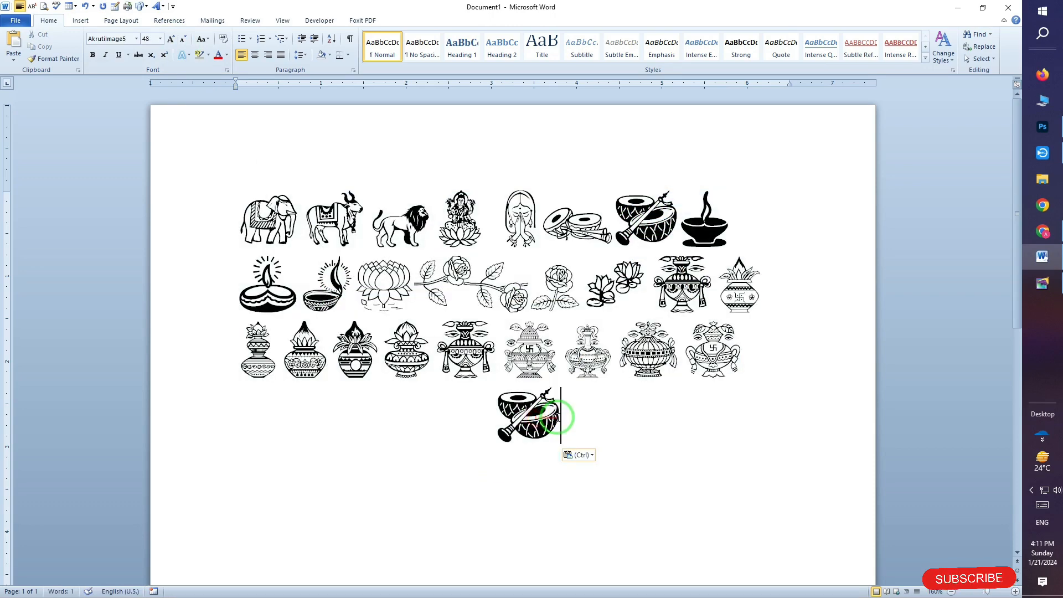
Select the pasted drum symbol and try red and yellow font colours on it.
left_click_drag(559, 417, 499, 421)
left_click(227, 54)
left_click(228, 148)
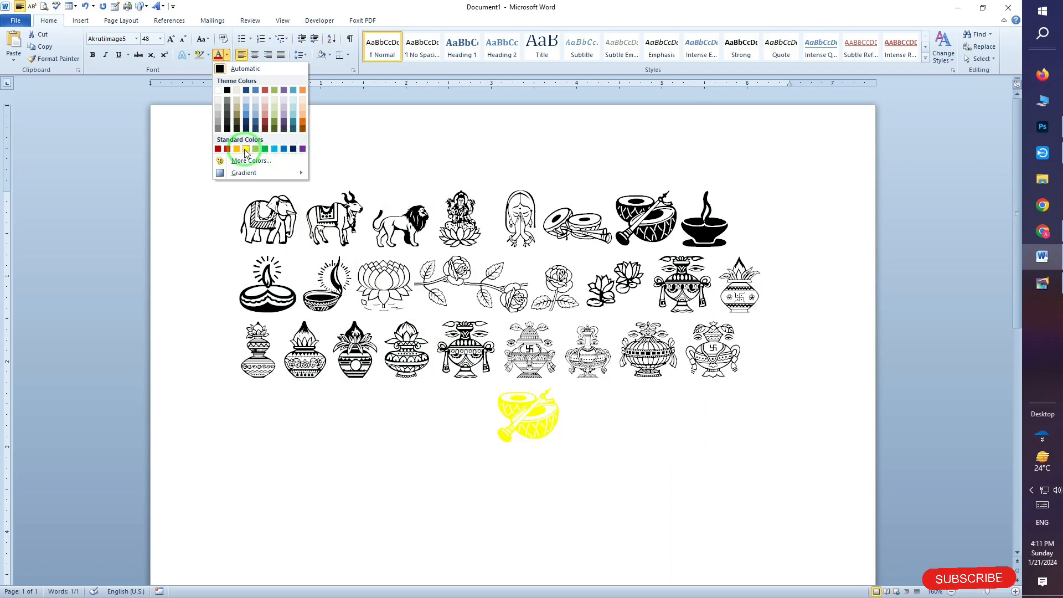
key("Escape")
Switch to Photoshop and create a new document from the A3 print preset, 297 x 420 mm at 300 ppi.
left_click(1043, 127)
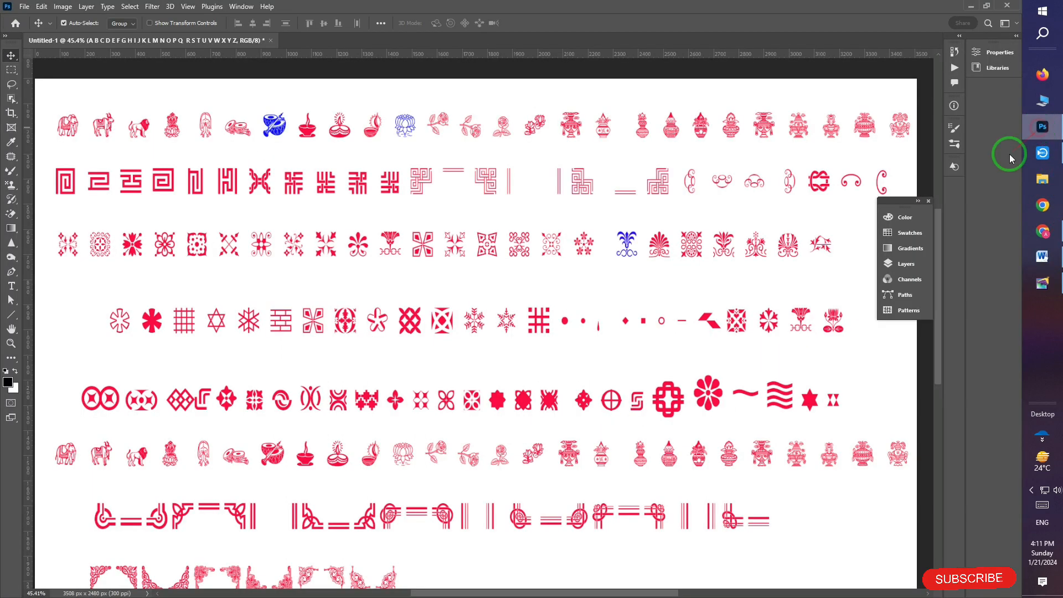
scroll(427, 226, "down", 3)
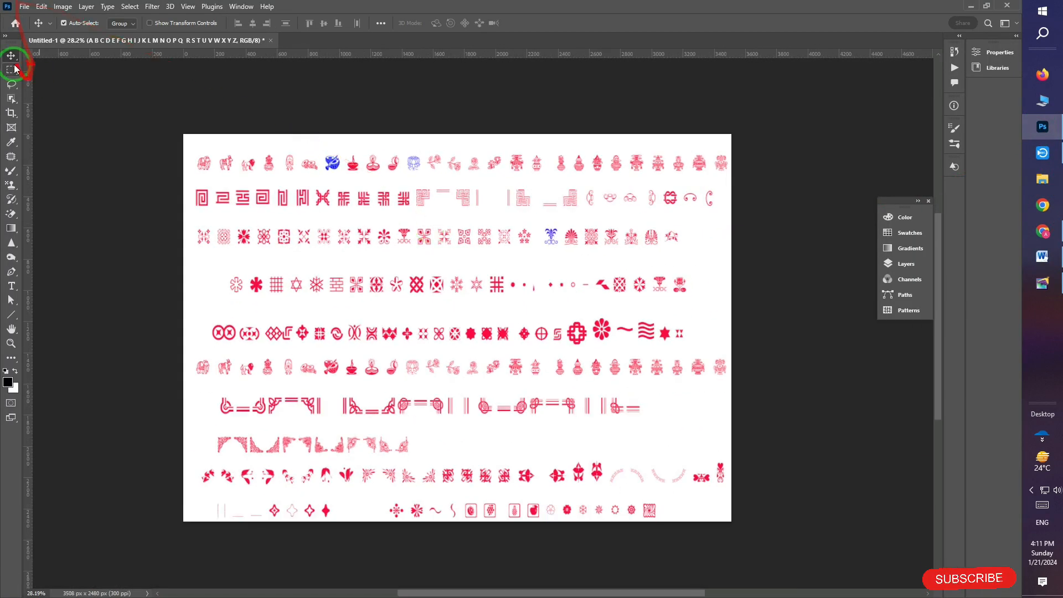
left_click(25, 6)
left_click(30, 19)
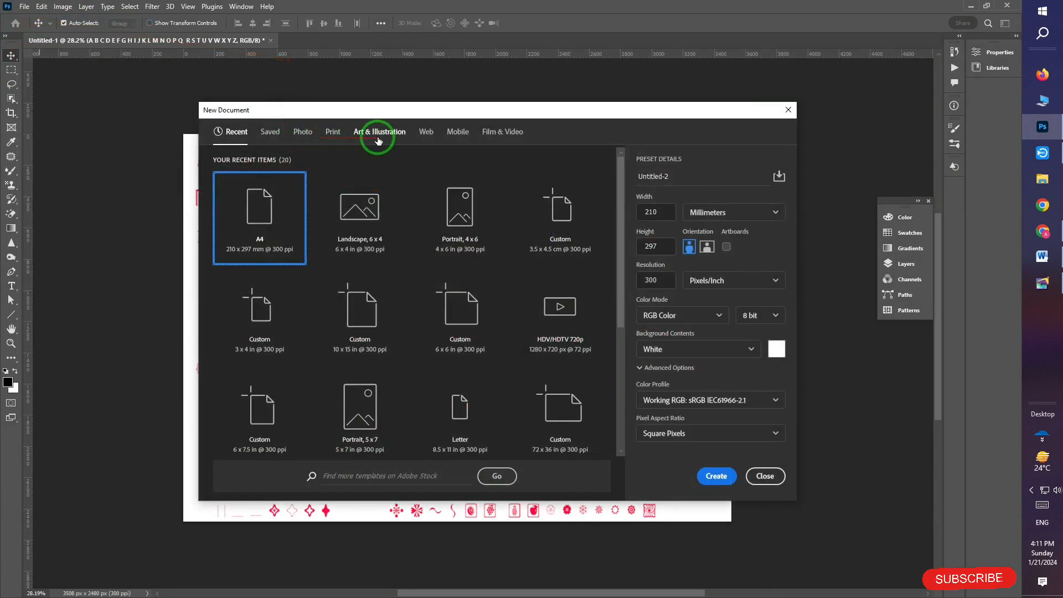
left_click(333, 132)
scroll(436, 280, "down", 2)
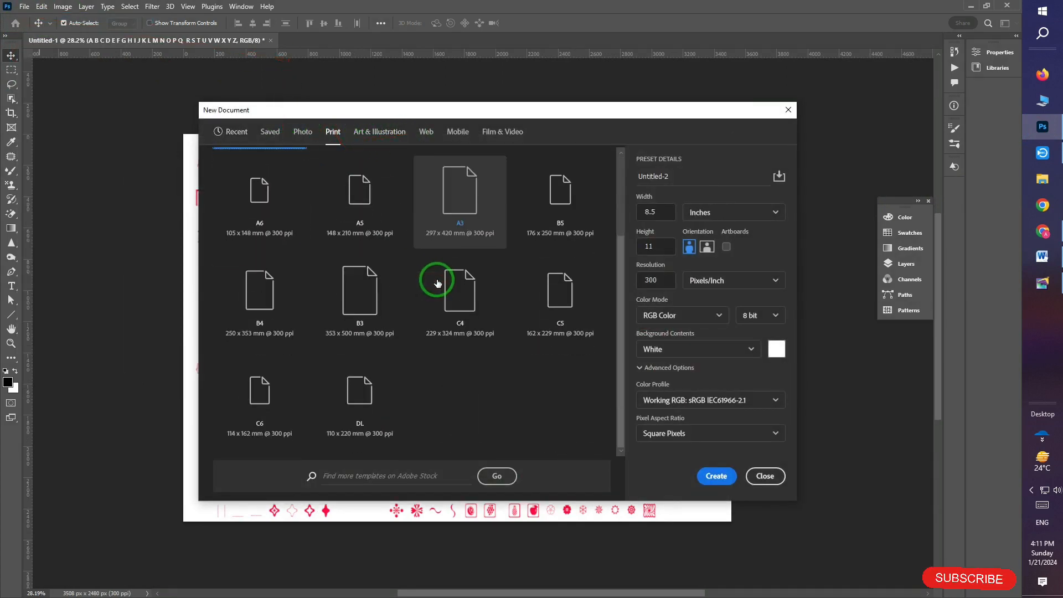
double_click(451, 216)
Rotate the new page 90° clockwise to landscape.
left_click(62, 6)
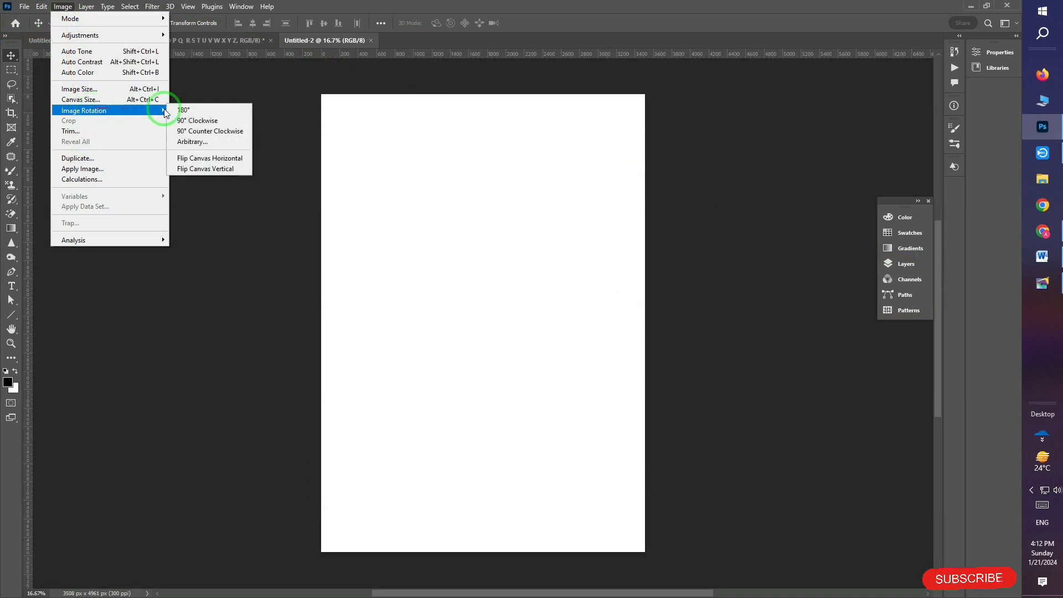
left_click(191, 120)
scroll(535, 280, "up", 2)
left_click_drag(388, 594, 412, 594)
scroll(368, 427, "up", 1)
Start a text line in the upper-left area of the page and clear the symbols entered in it.
left_click(12, 286)
left_click(255, 179)
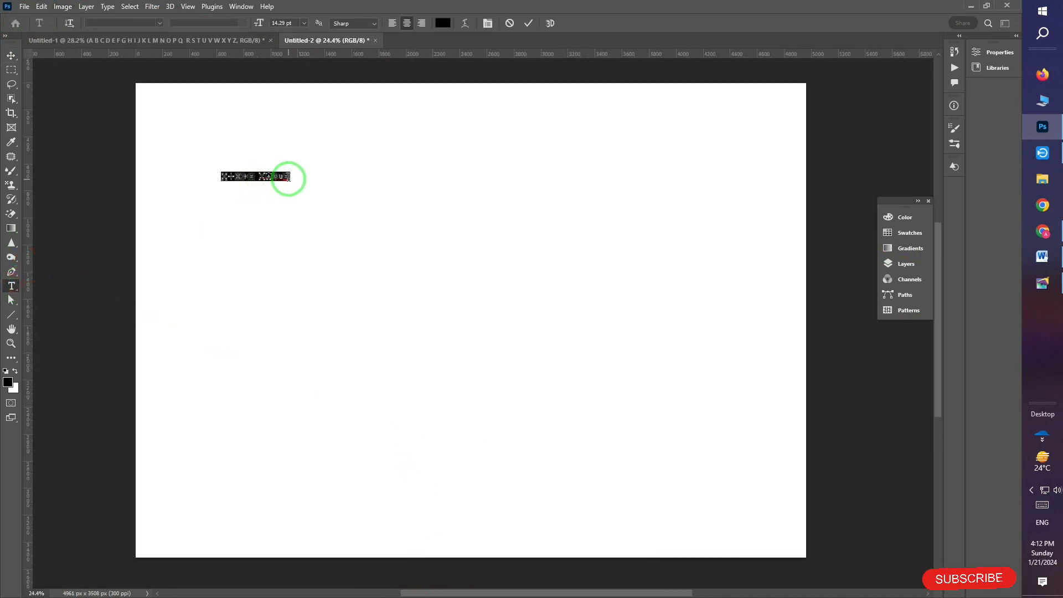
left_click_drag(288, 177, 168, 178)
key("BackSpace")
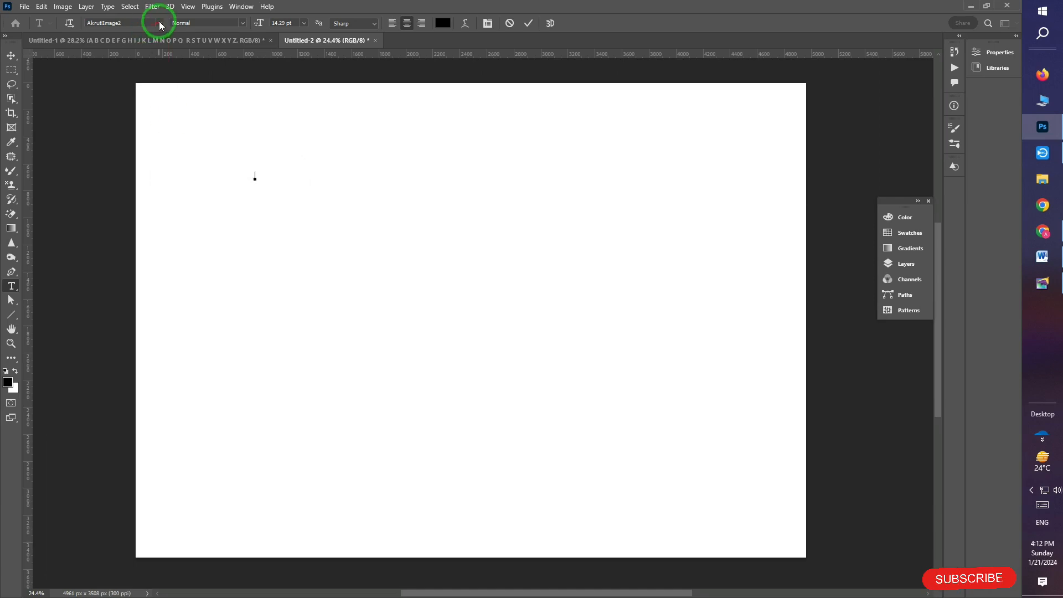
Set the text font to Arial Bold and enter the alphabet A to Z in spaced capitals.
left_click(160, 25)
left_click(130, 24)
type("ARIA")
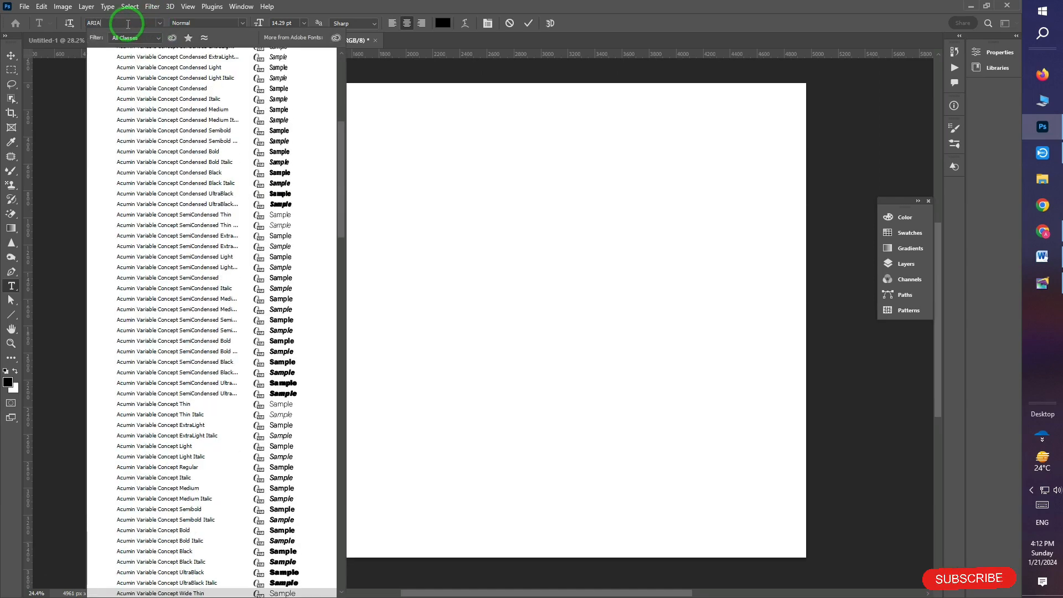
key("BackSpace")
key("BackSpace")
key("BackSpace")
key("BackSpace")
type("ari")
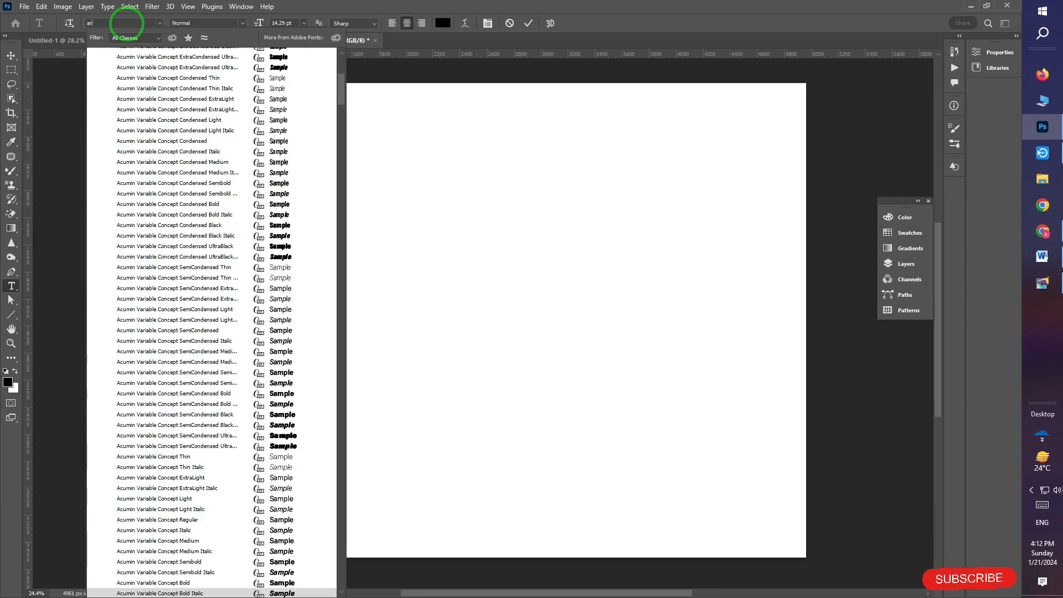
type("al")
left_click(142, 87)
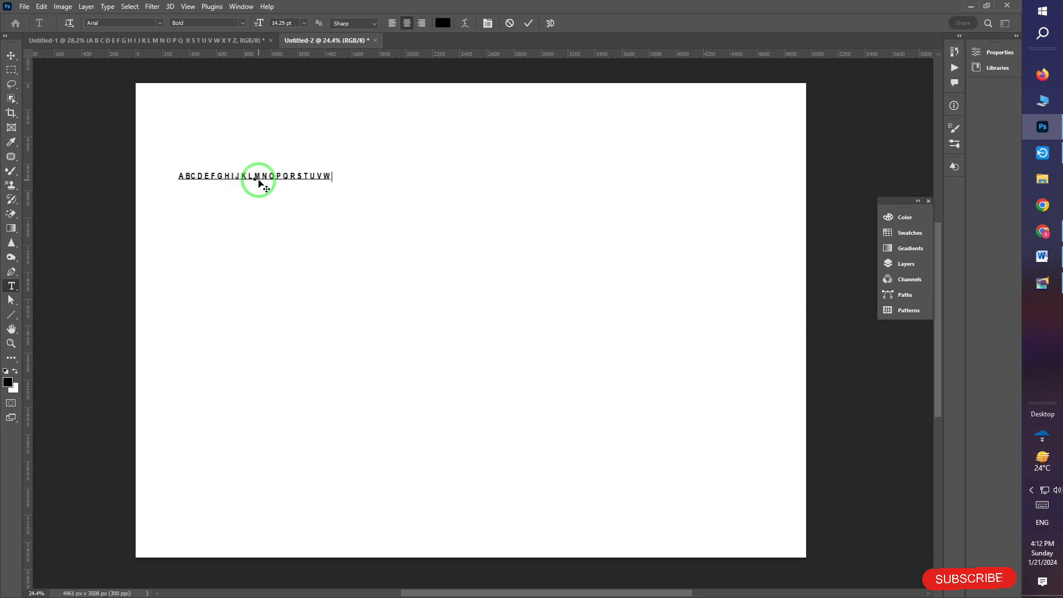
type("Z")
left_click(12, 53)
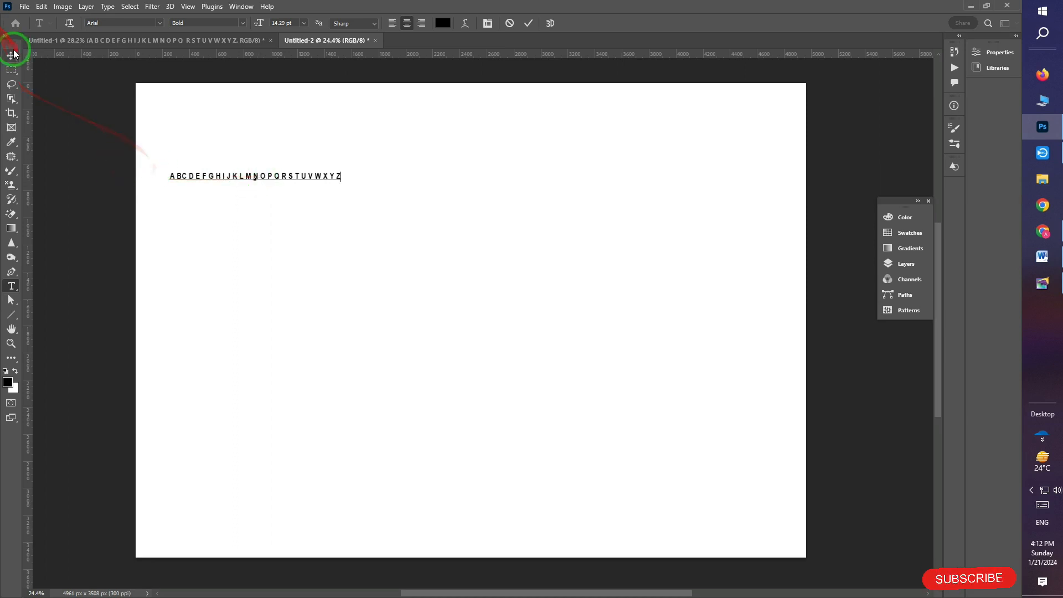
Scale the alphabet text to about 4760 px wide so it nearly spans the page, and apply the transform.
key("ctrl+t")
left_click_drag(346, 183, 700, 290)
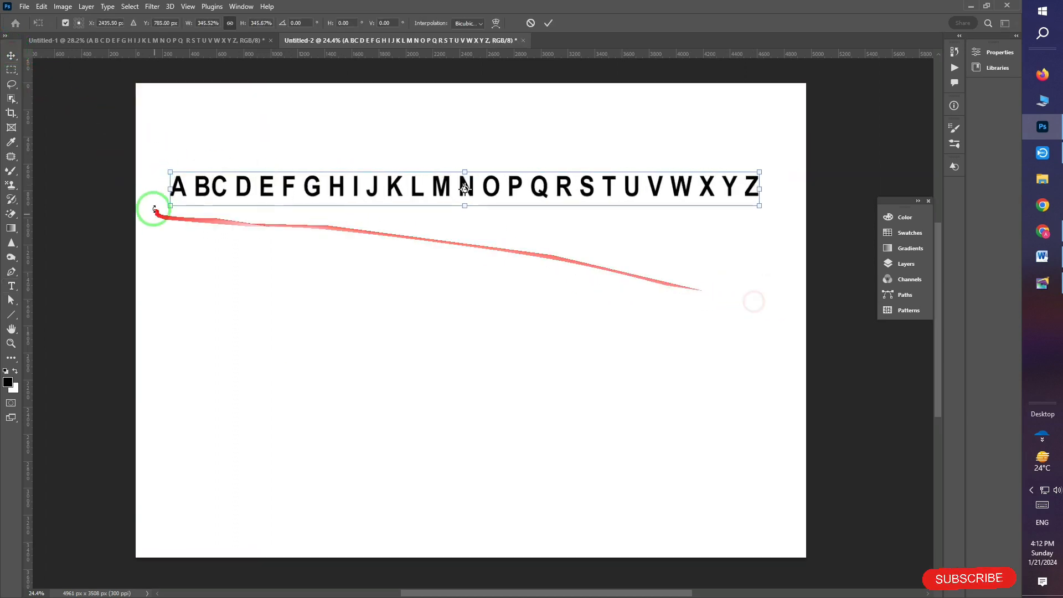
left_click_drag(157, 208, 154, 211)
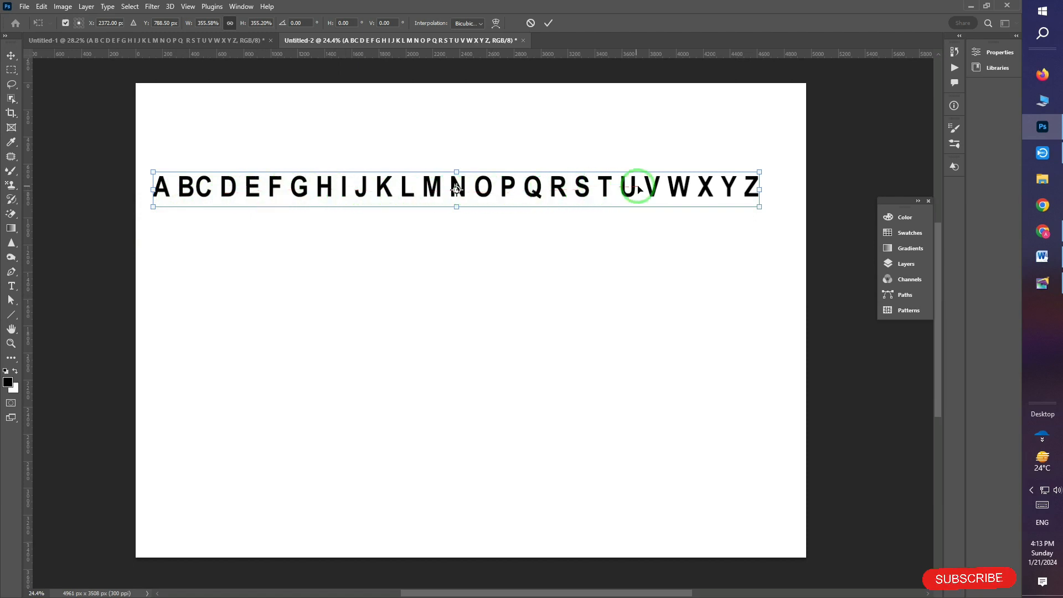
left_click_drag(759, 189, 793, 238)
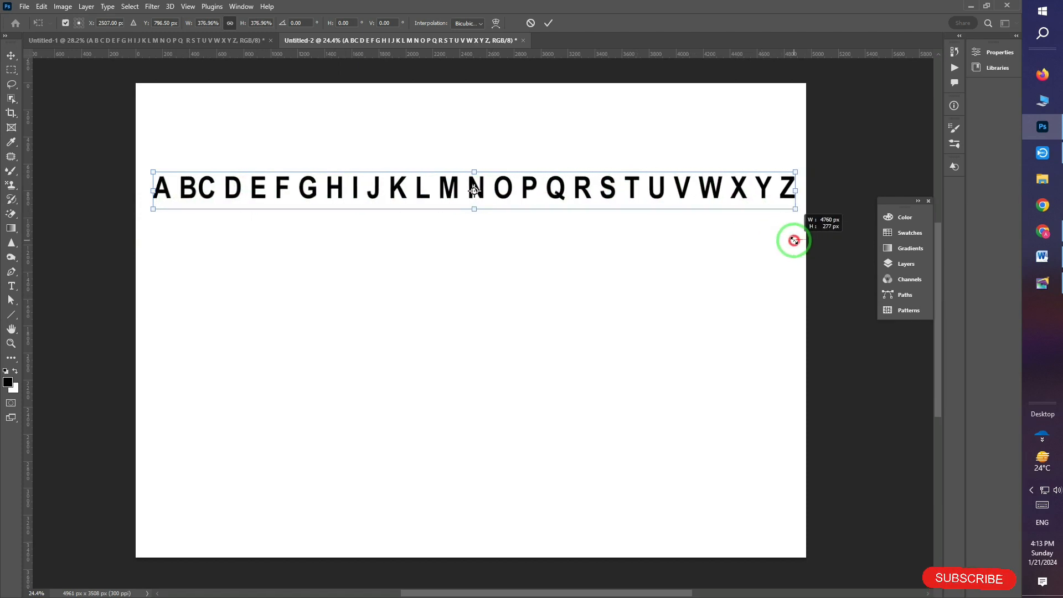
left_click(11, 56)
Change the font of the whole alphabet line to AkrutiImage1.
double_click(288, 200)
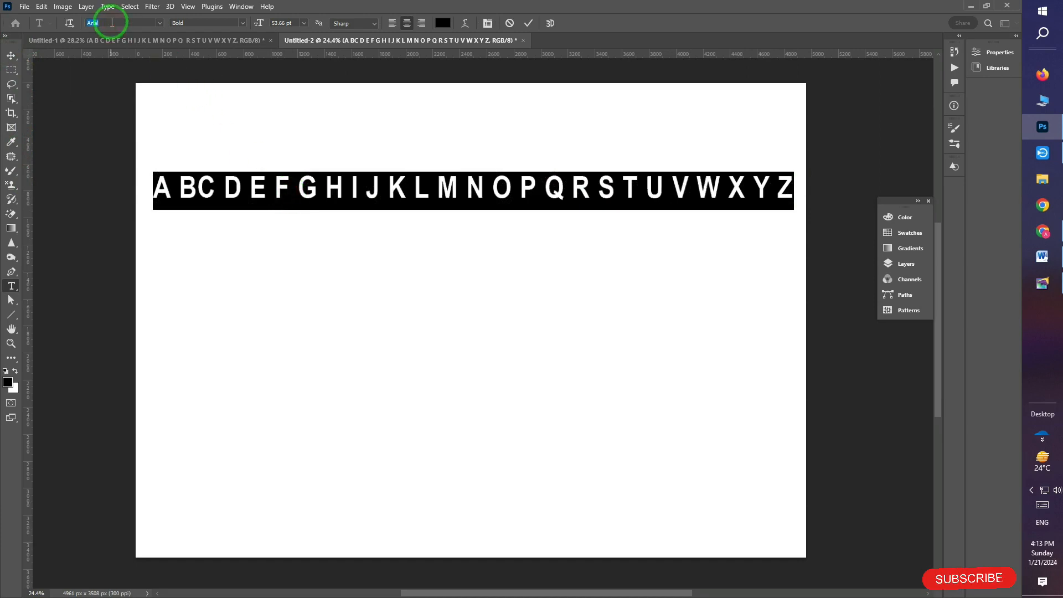
type("AKRUTIIMAGE")
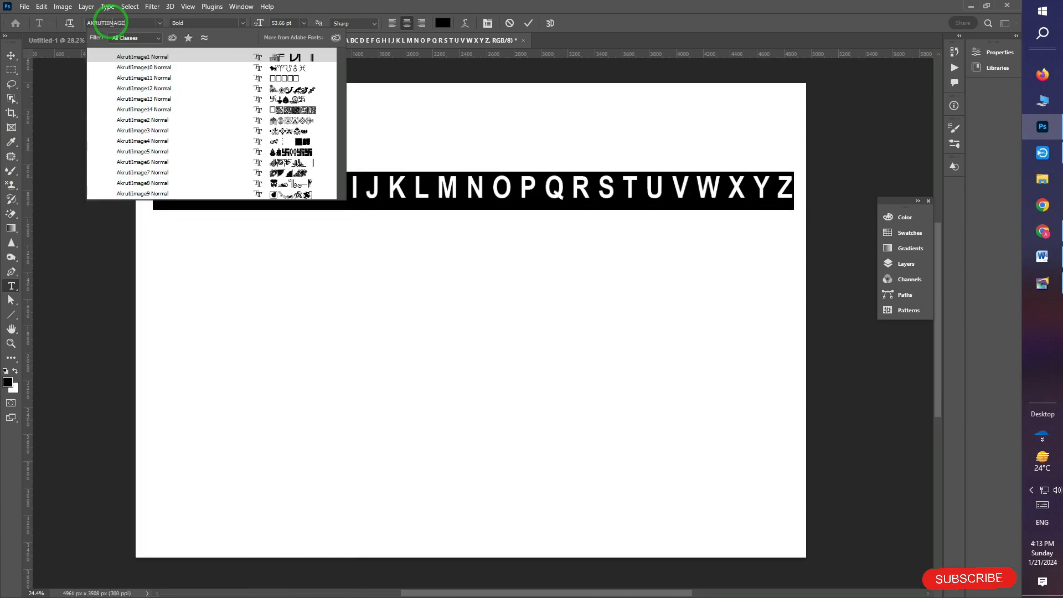
key("Return")
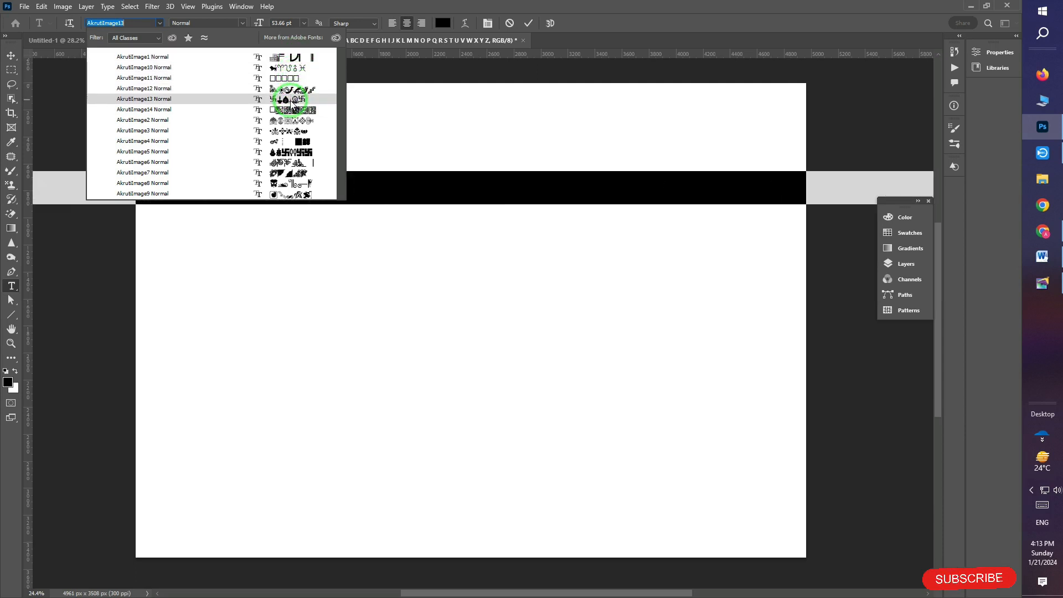
left_click(131, 22)
left_click(17, 55)
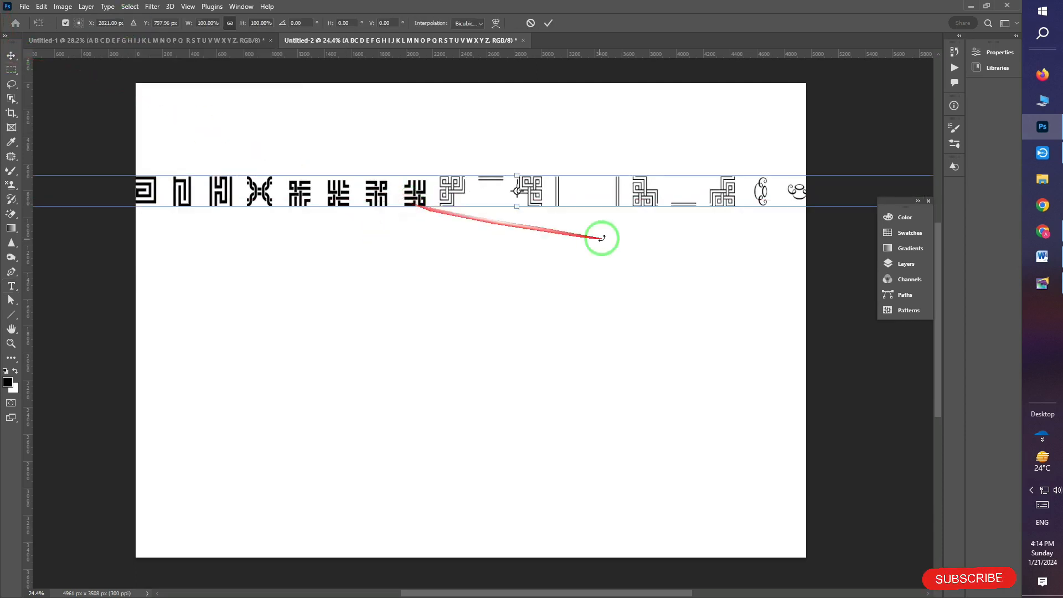
Scale the symbol row down to fit within the page width and move it close to the page's upper edge.
key("ctrl+t")
left_click_drag(747, 217, 588, 209)
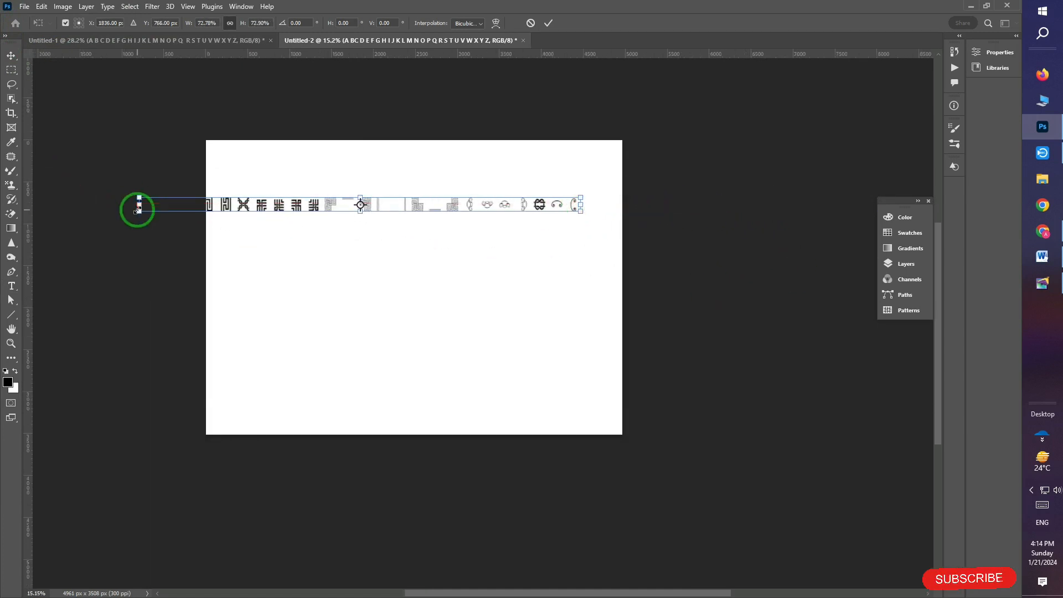
left_click_drag(135, 209, 222, 215)
left_click_drag(307, 189, 308, 166)
left_click_drag(580, 173, 611, 191)
key("Return")
Recolour the symbol row's text magenta (ed04c4).
scroll(420, 166, "up", 3)
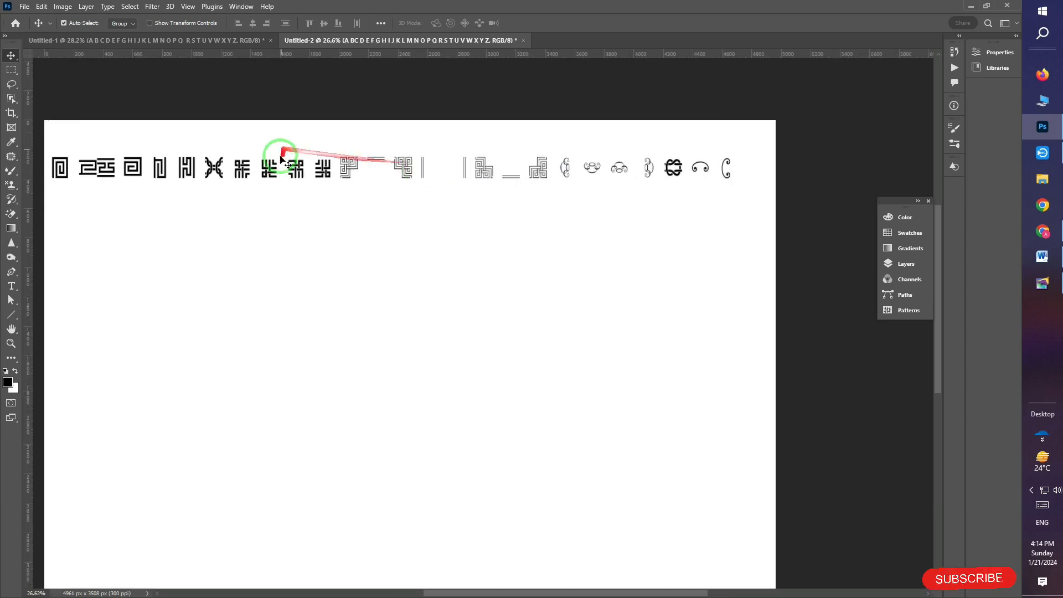
double_click(370, 163)
left_click(443, 22)
left_click(737, 390)
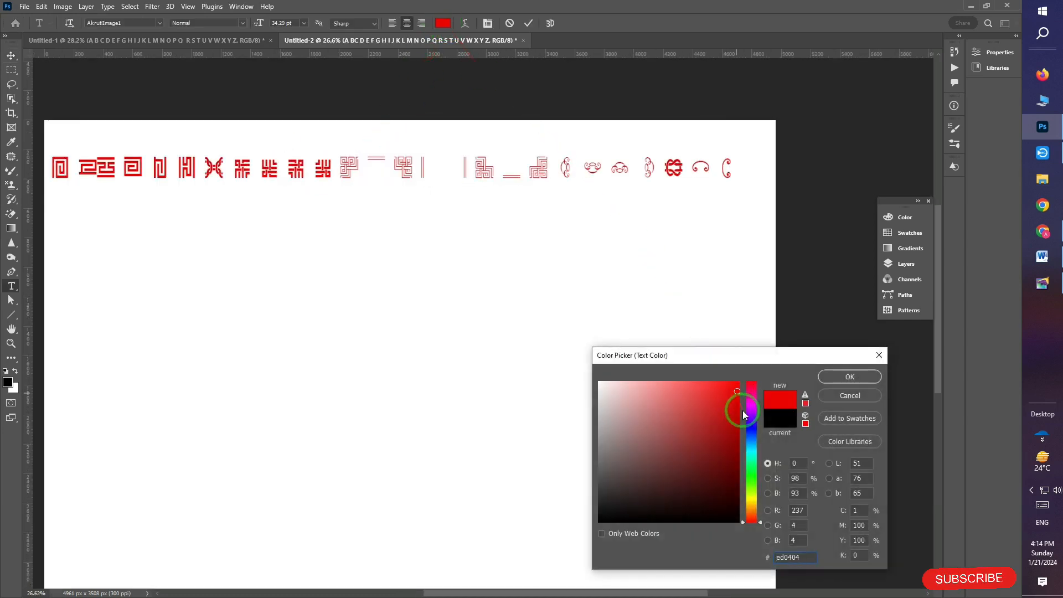
mouse_move(751, 410)
left_mouse_down()
mouse_move(754, 423)
mouse_move(753, 403)
left_mouse_up()
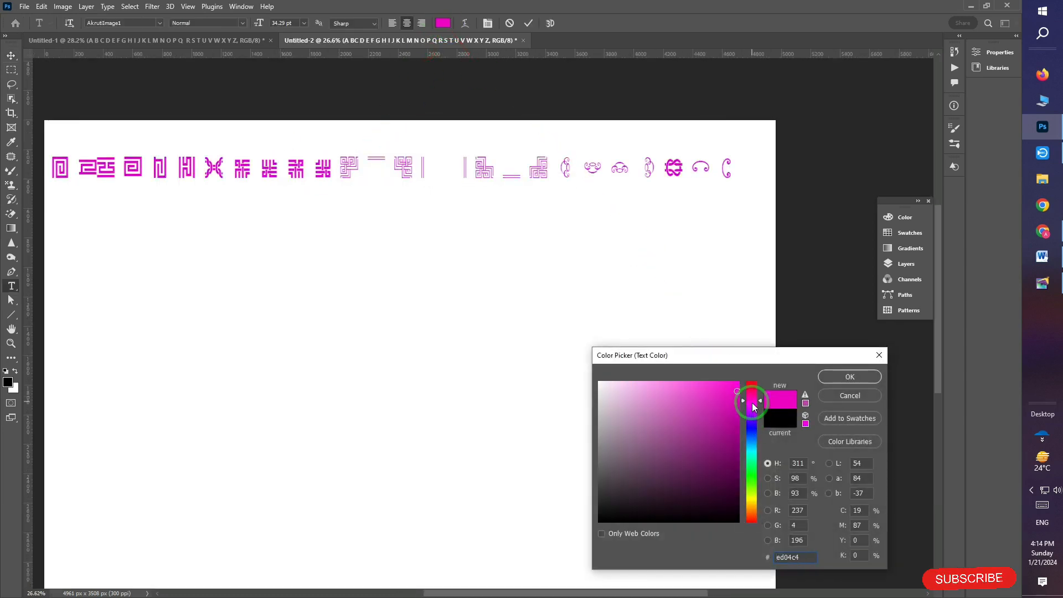
left_click(842, 377)
left_click(11, 55)
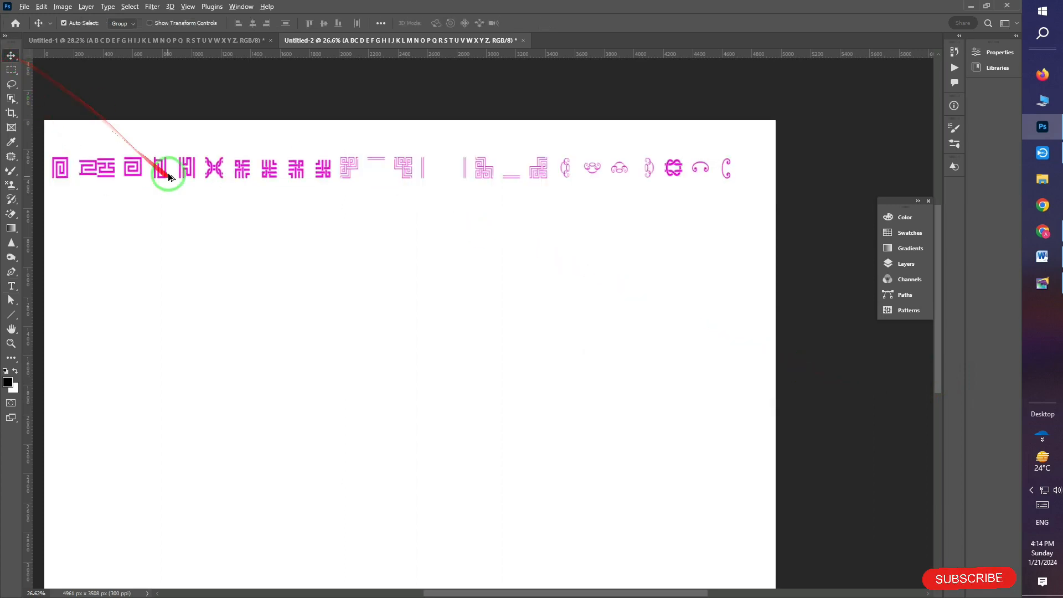
Duplicate the symbol row just below the original and set the copy's font to AkrutiImage2.
left_click_drag(168, 174, 170, 237, "alt")
double_click(171, 237)
key("BackSpace")
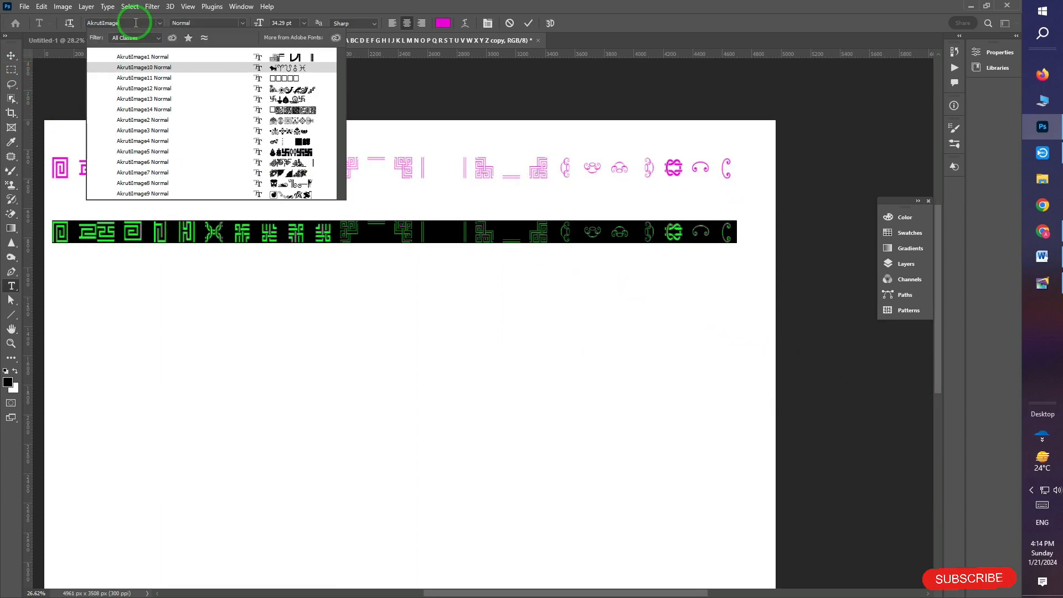
type("2")
key("Return")
left_click(11, 59)
Duplicate the second symbol row below itself and set the copy's font to AkrutiImage3.
scroll(252, 236, "up", 6)
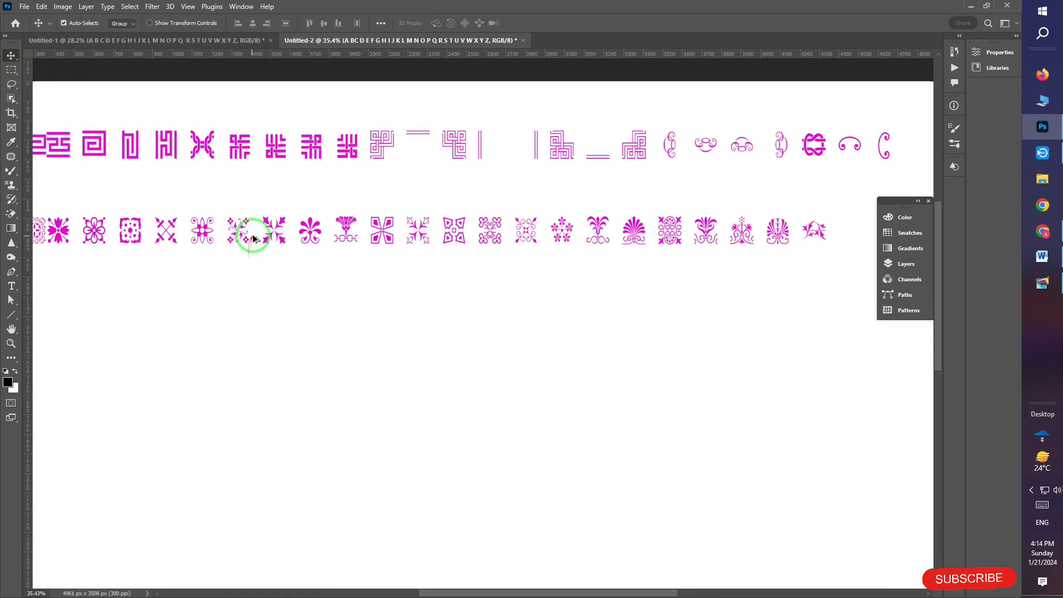
scroll(285, 236, "down", 4)
left_click_drag(290, 234, 291, 324, "alt")
double_click(291, 324)
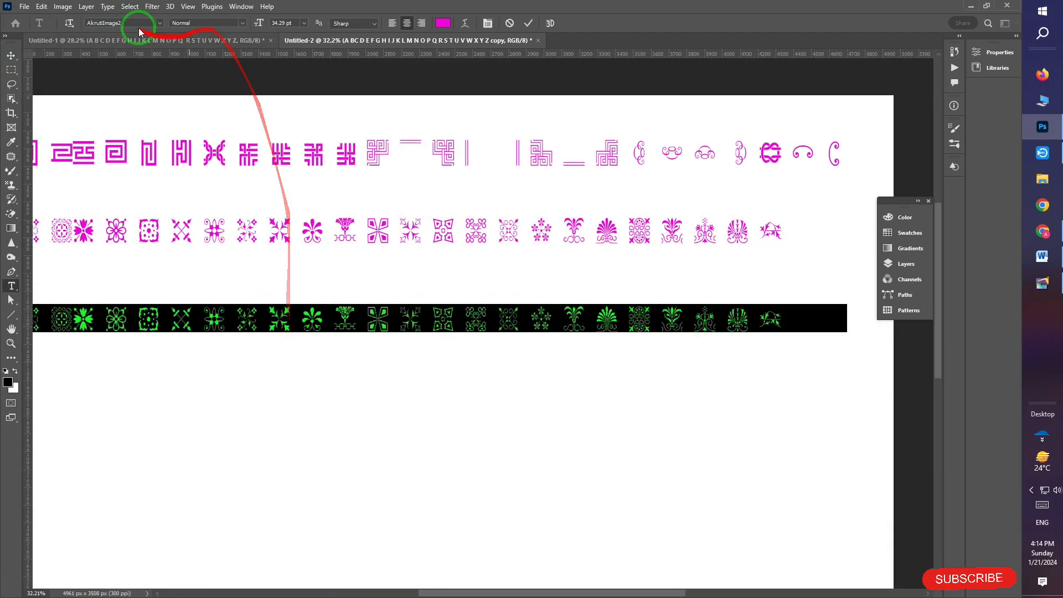
left_click(134, 24)
key("BackSpace")
type("3")
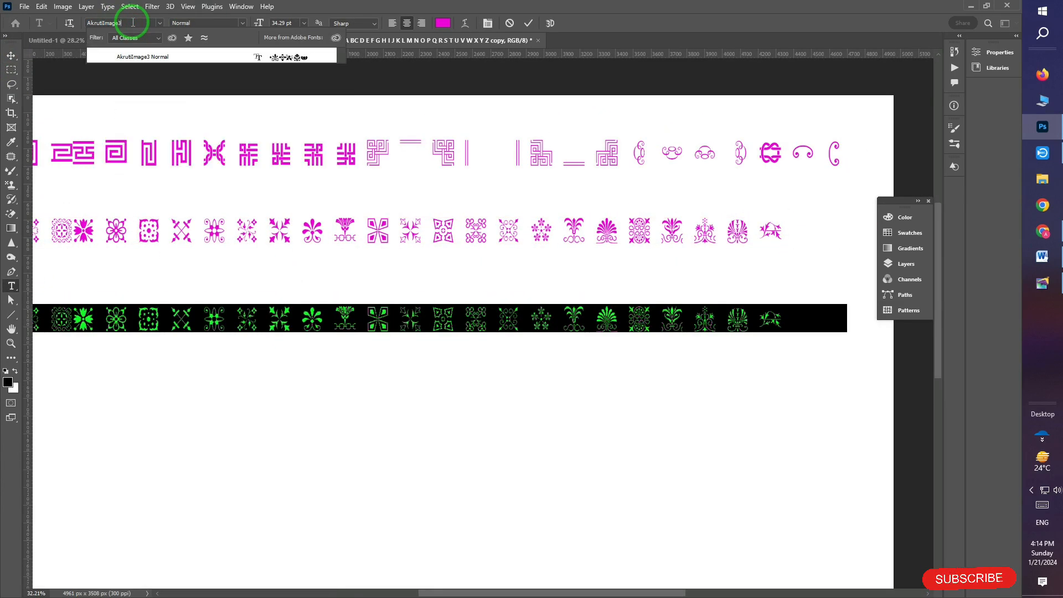
key("Return")
left_click(8, 60)
Duplicate the third symbol row below itself and set the copy's font to AkrutiImage4.
scroll(304, 304, "down", 2)
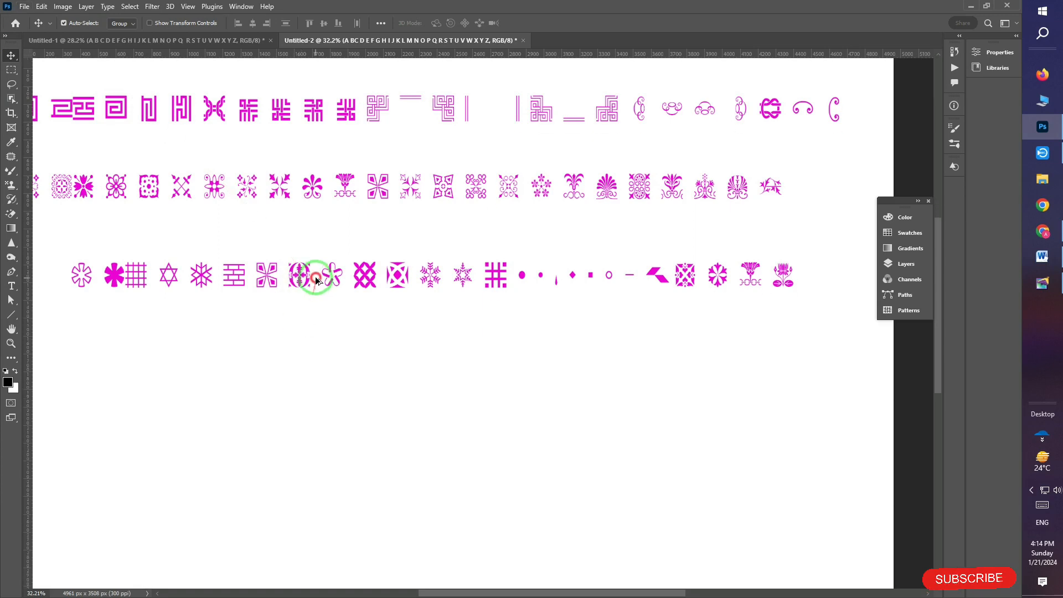
left_click_drag(316, 280, 309, 375, "alt")
double_click(309, 372)
left_click(125, 23)
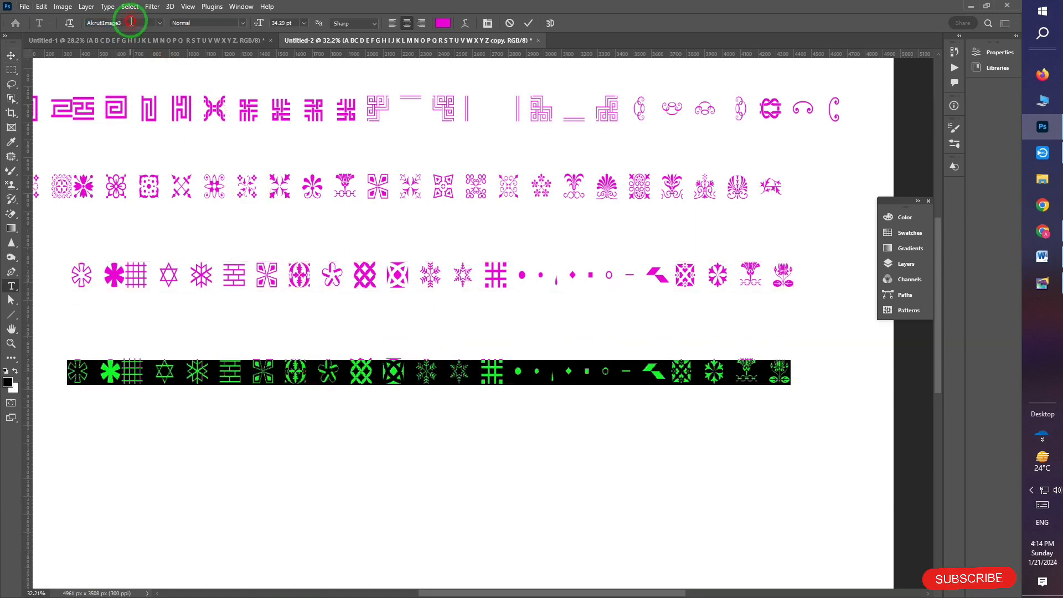
key("BackSpace")
type("4")
key("Return")
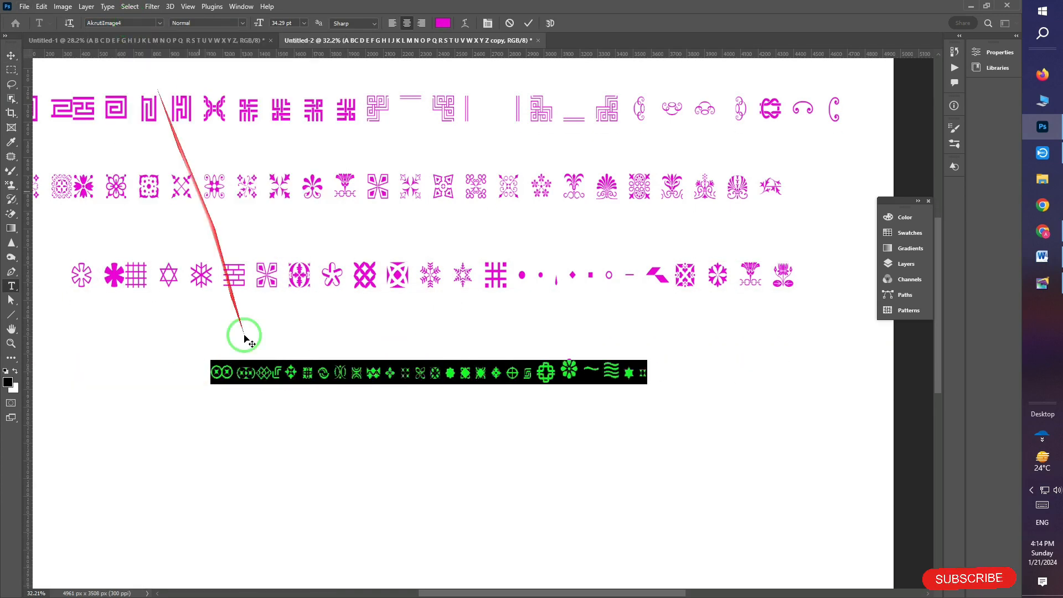
left_click(375, 372)
Enlarge the fourth symbol row to about 177% so it nearly spans the page width.
left_click(11, 55)
left_click_drag(210, 382, 43, 454)
left_click_drag(647, 392, 816, 453)
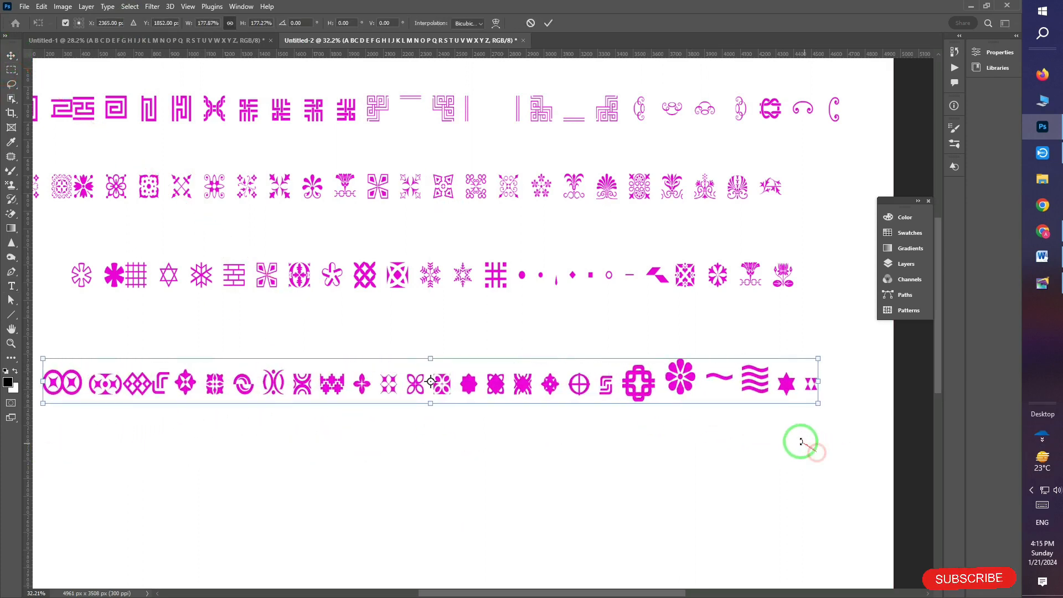
key("Return")
Duplicate the fourth symbol row below itself and set the copy's font to AkrutiImage5.
scroll(407, 388, "down", 1)
scroll(435, 371, "down", 3)
left_click_drag(380, 339, 388, 397)
double_click(387, 396)
left_click(131, 23)
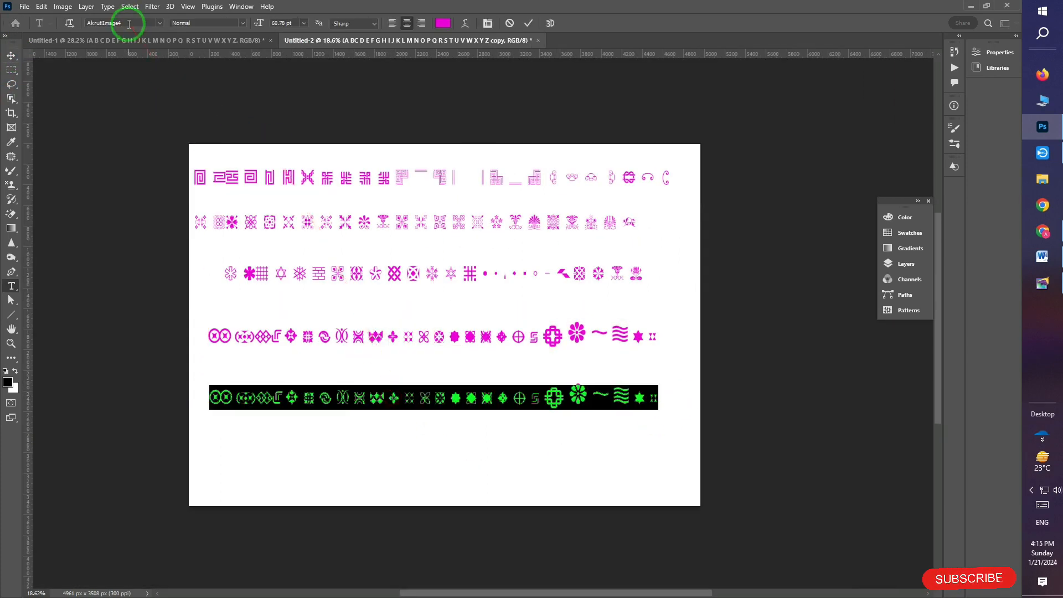
left_click(130, 23)
key("BackSpace")
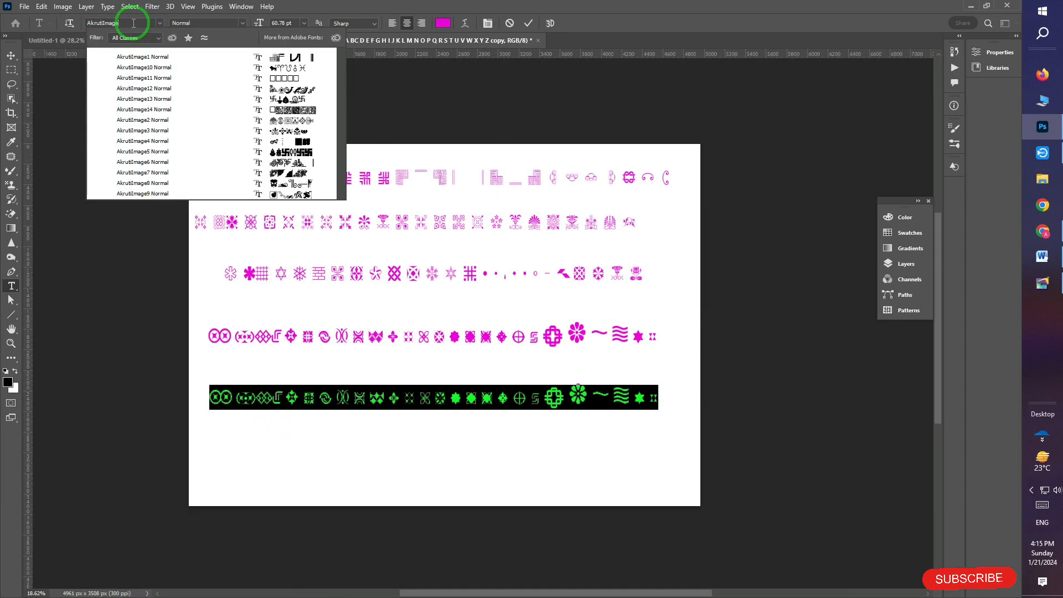
type("5")
key("Return")
Scale the fifth symbol row down so it fits within the page width, and apply the transform.
left_click(10, 55)
key("ctrl+t")
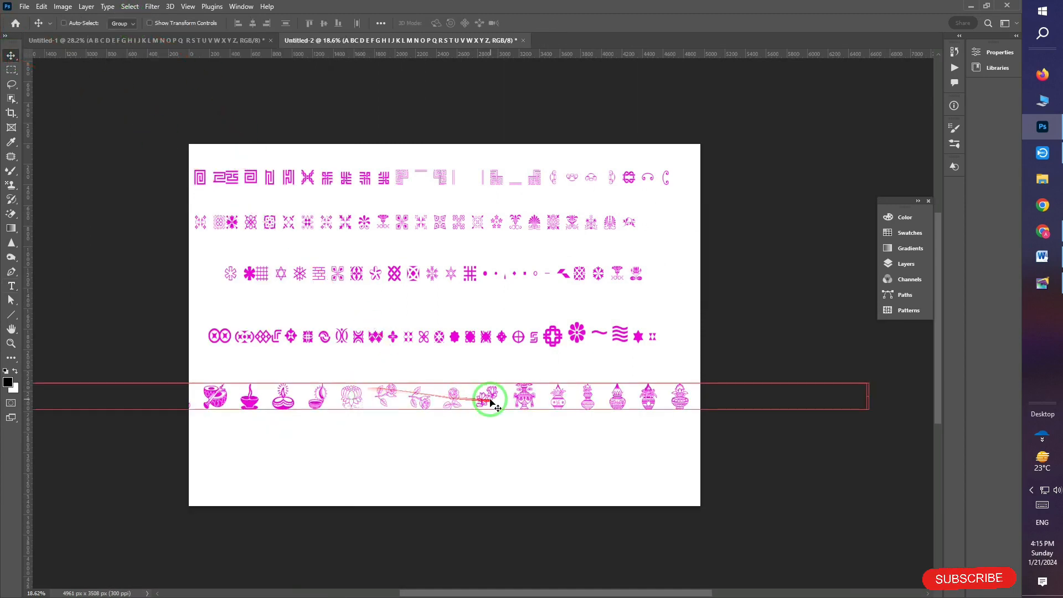
left_click_drag(871, 413, 682, 412)
scroll(284, 430, "down", 2)
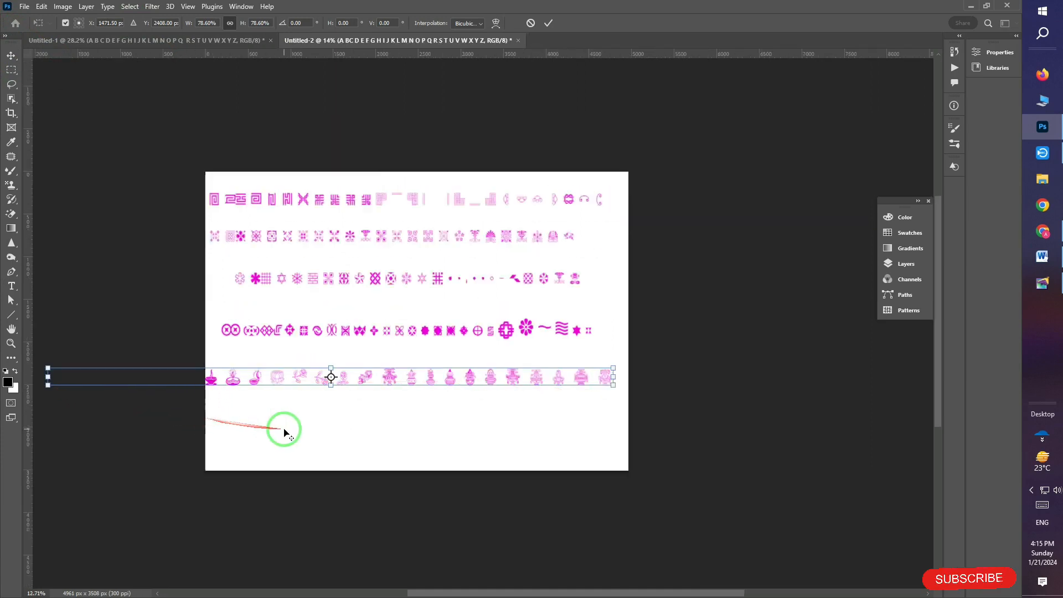
left_click_drag(106, 396, 230, 409)
key("Return")
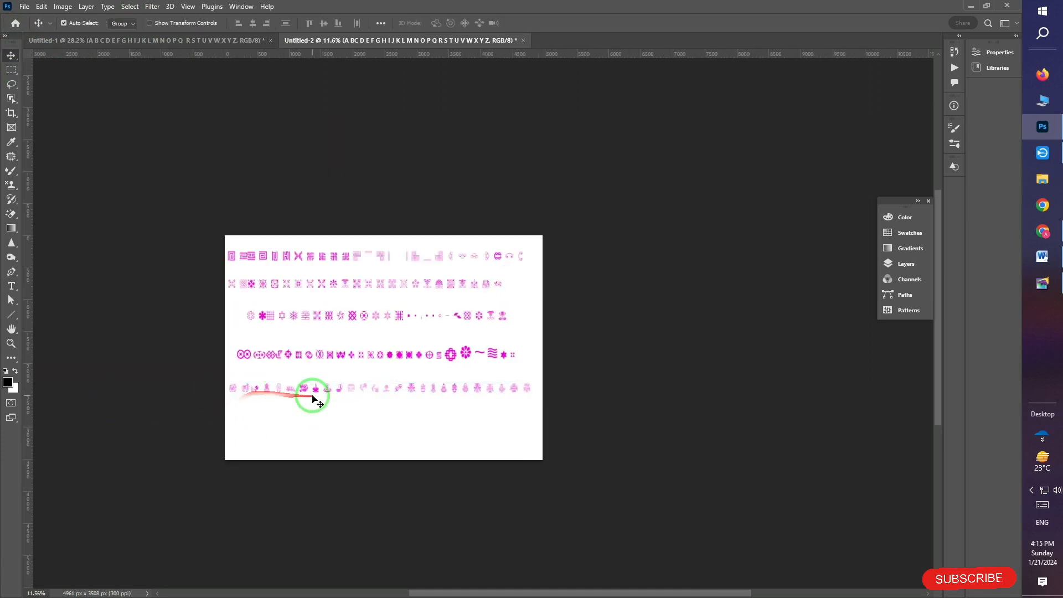
Duplicate the fifth symbol row below itself and set the copy's font to AkrutiImage6.
scroll(308, 392, "up", 3)
scroll(293, 385, "down", 1)
left_click_drag(233, 334, 225, 375)
double_click(225, 375)
key("BackSpace")
type("6")
key("Return")
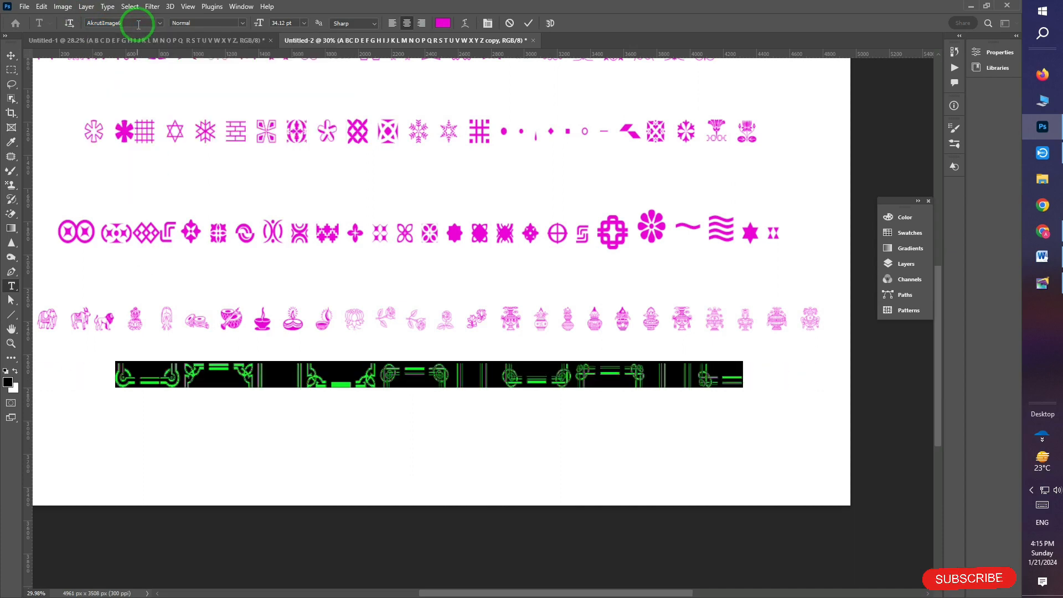
Recolour all the text of the sixth symbol row orange-red.
left_click(363, 379)
left_click_drag(116, 379, 742, 380)
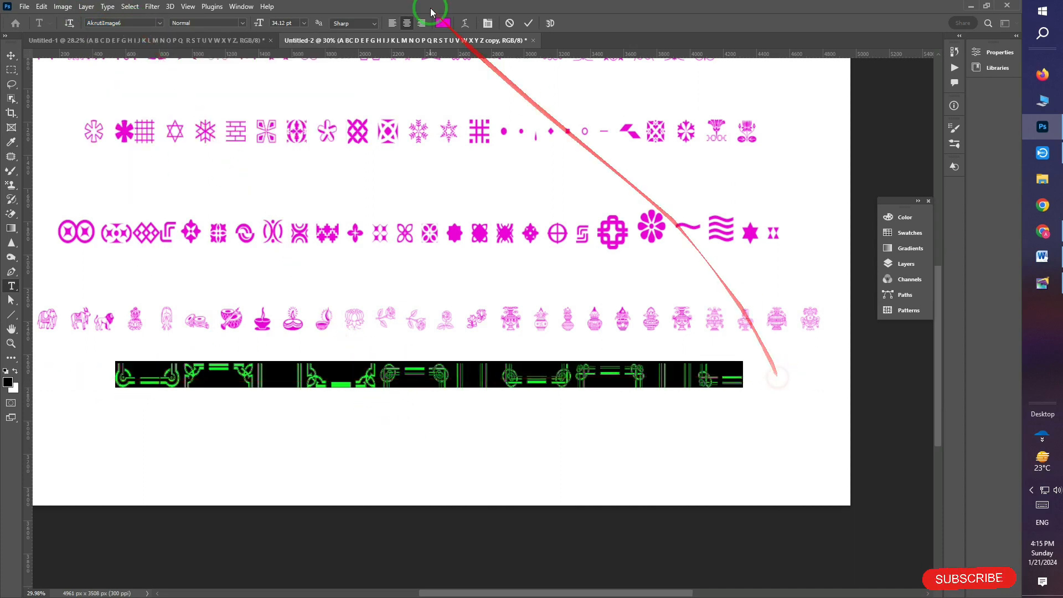
left_click(443, 23)
left_click(751, 518)
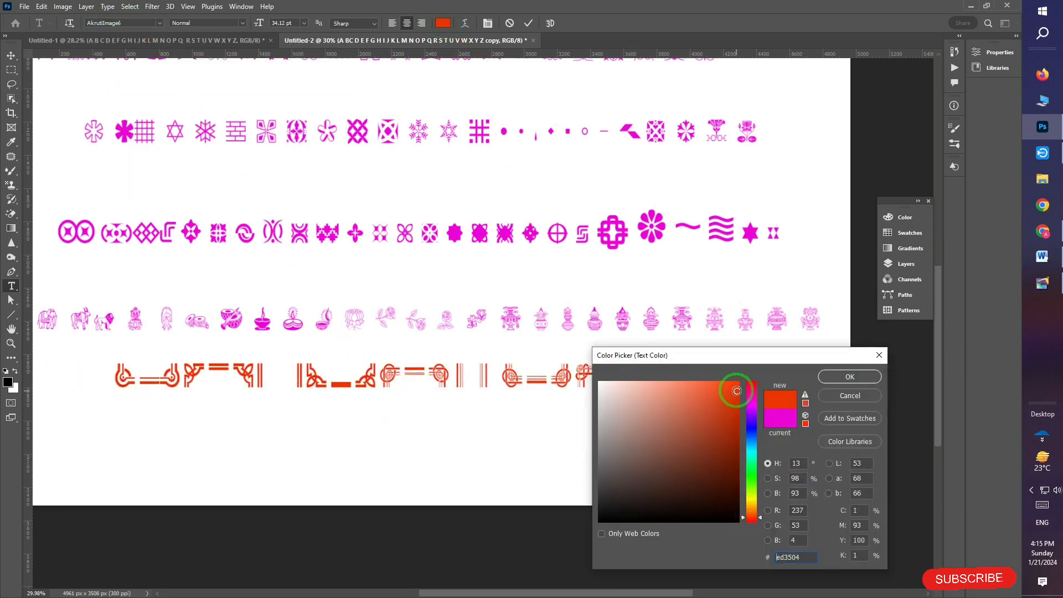
left_click(840, 383)
left_click(11, 55)
Duplicate the orange-red border row below itself and set the copy's font to AkrutiImage7.
scroll(304, 373, "down", 2)
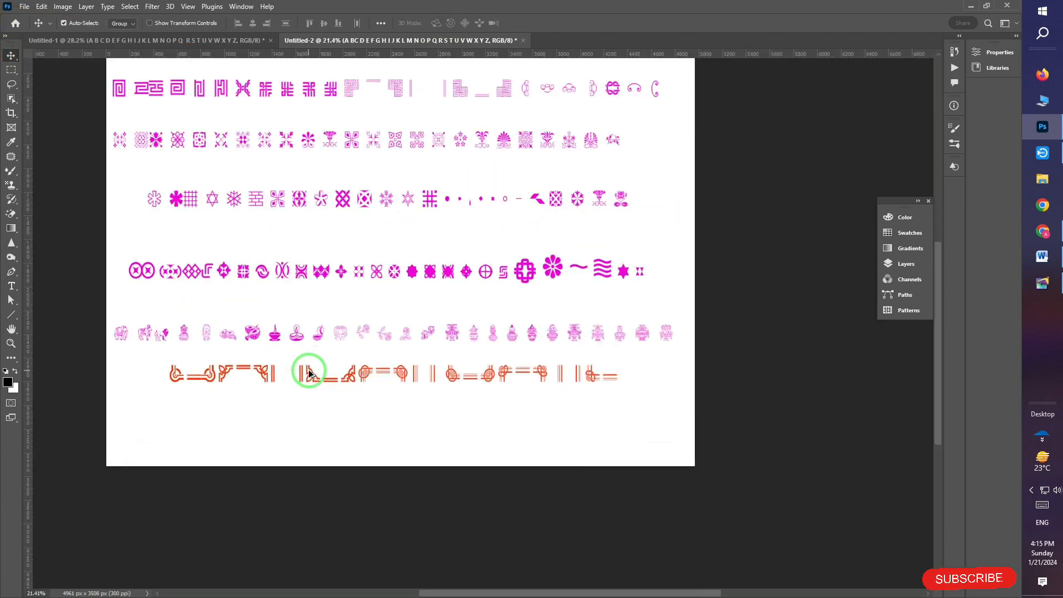
scroll(272, 391, "up", 1)
left_click_drag(272, 390, 266, 420)
double_click(266, 421)
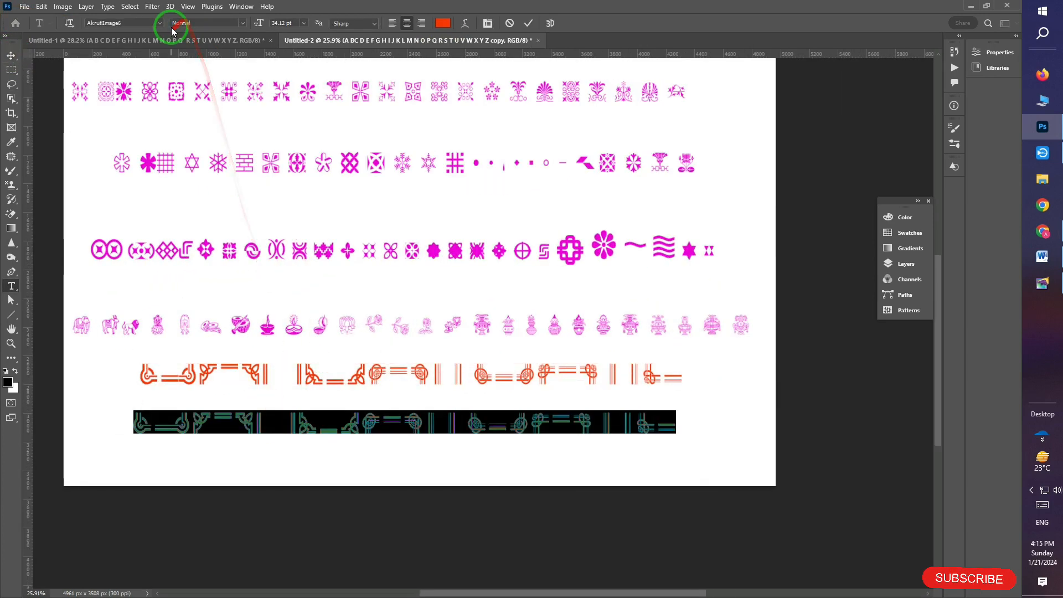
left_click(130, 21)
key("Return")
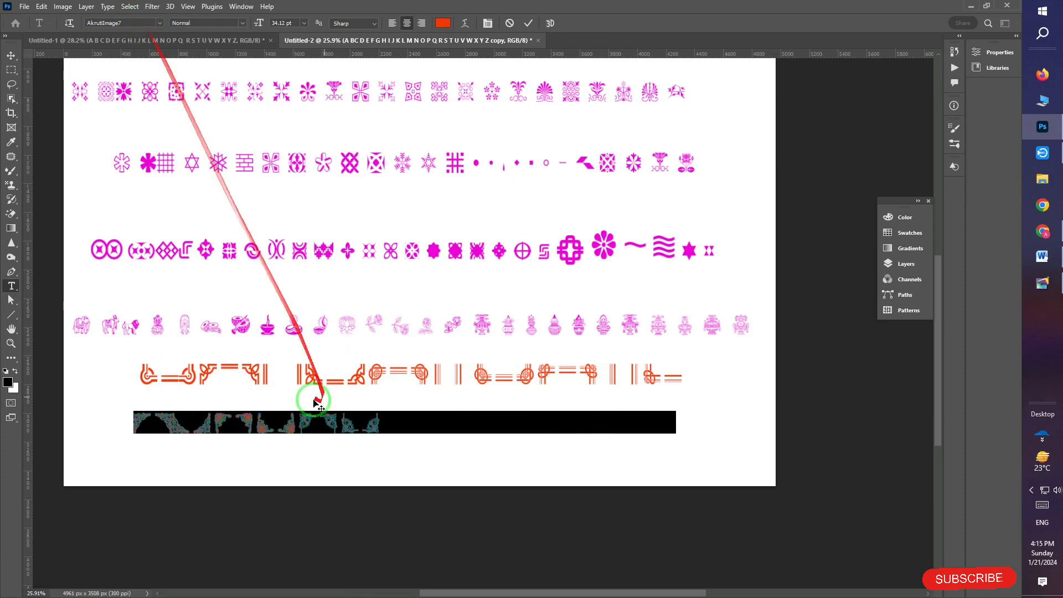
left_click(11, 55)
left_click(209, 429)
Duplicate the seventh symbol row below itself and set the copy's font to AkrutiImage8.
scroll(209, 428, "up", 6)
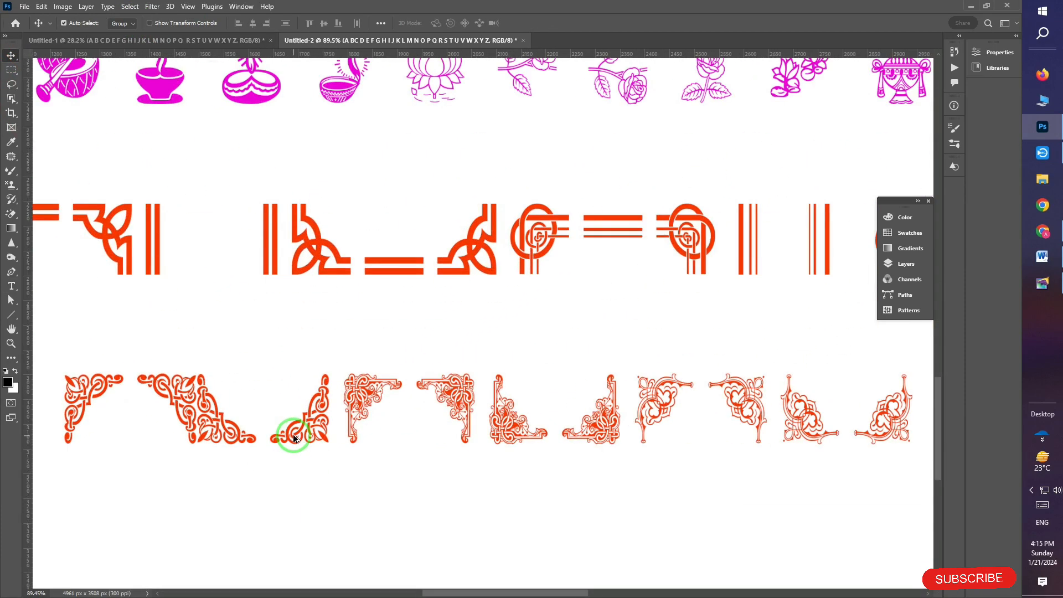
scroll(294, 435, "down", 4)
left_click_drag(297, 420, 297, 463)
double_click(297, 463)
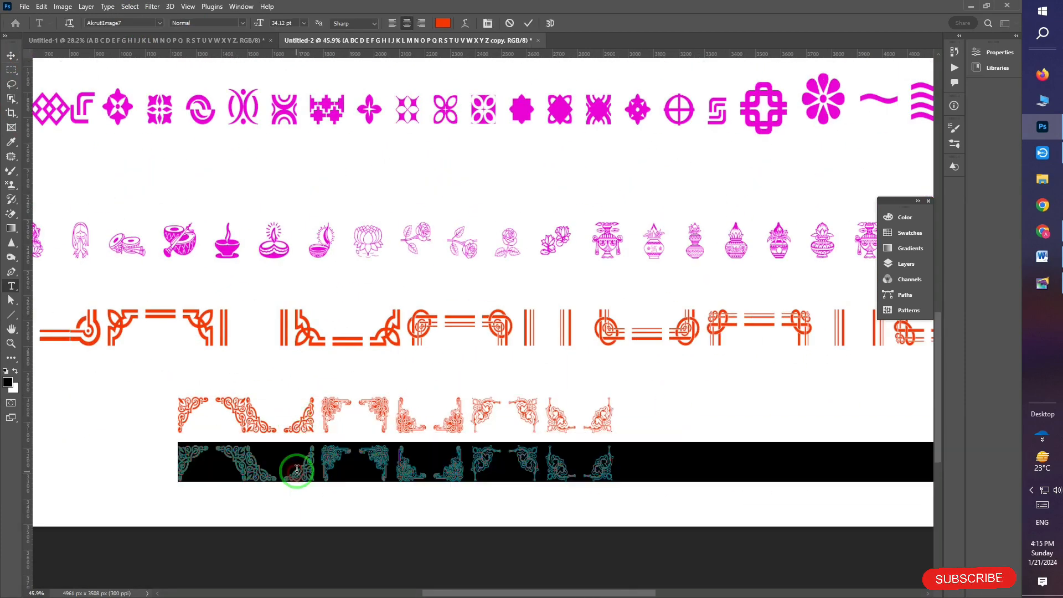
left_click(136, 23)
key("BackSpace")
type("8")
key("Return")
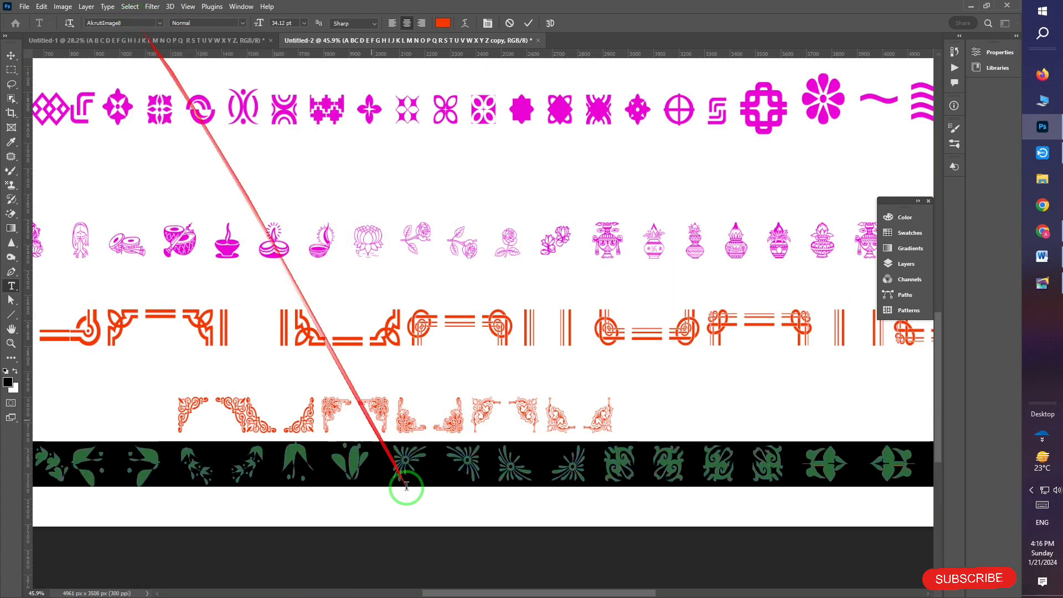
Move the eighth symbol row so it sits inside the page, just above the lower edge.
scroll(406, 479, "down", 3)
left_click(12, 56)
left_click_drag(501, 473, 463, 483)
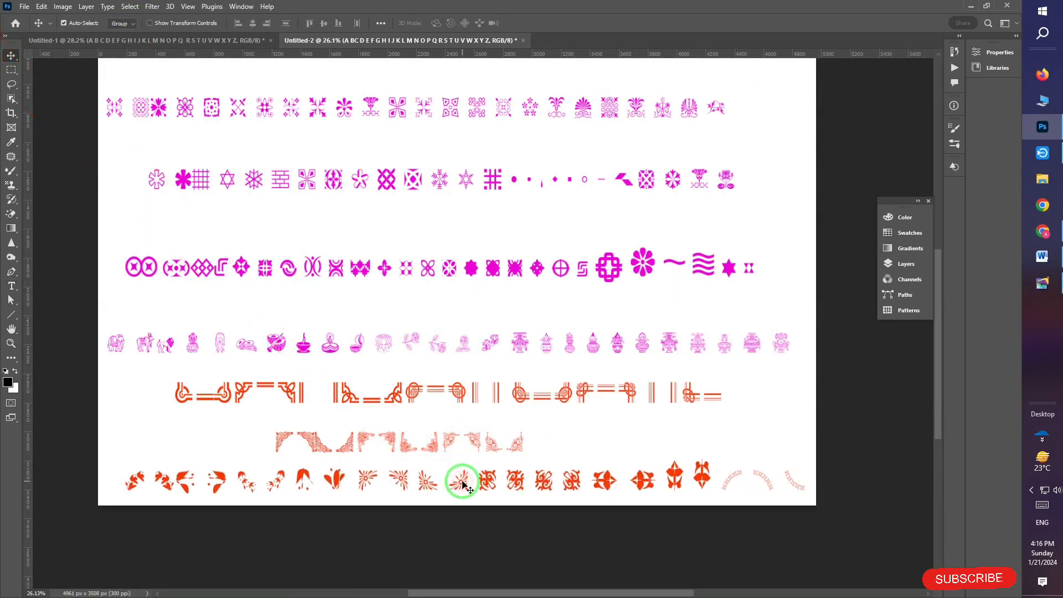
scroll(452, 482, "up", 3)
scroll(429, 488, "down", 4)
scroll(385, 284, "up", 2)
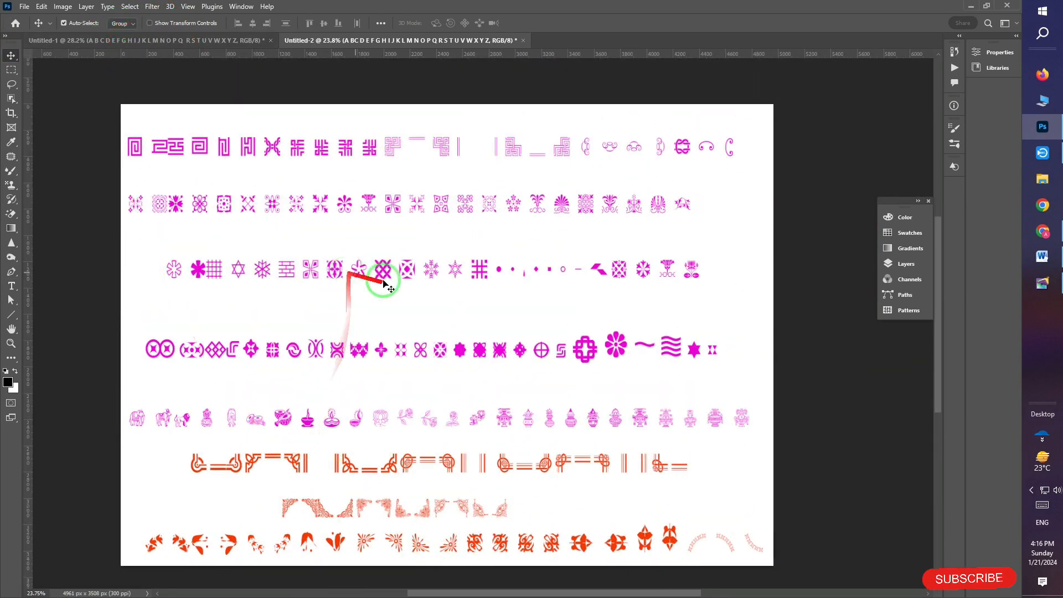
scroll(407, 270, "up", 2)
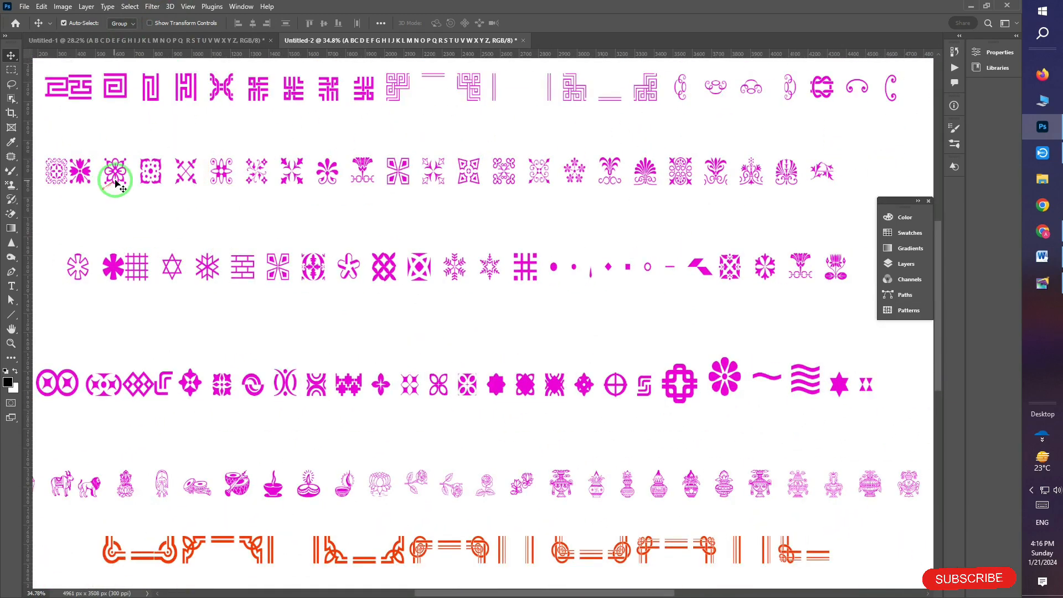
scroll(696, 204, "up", 1)
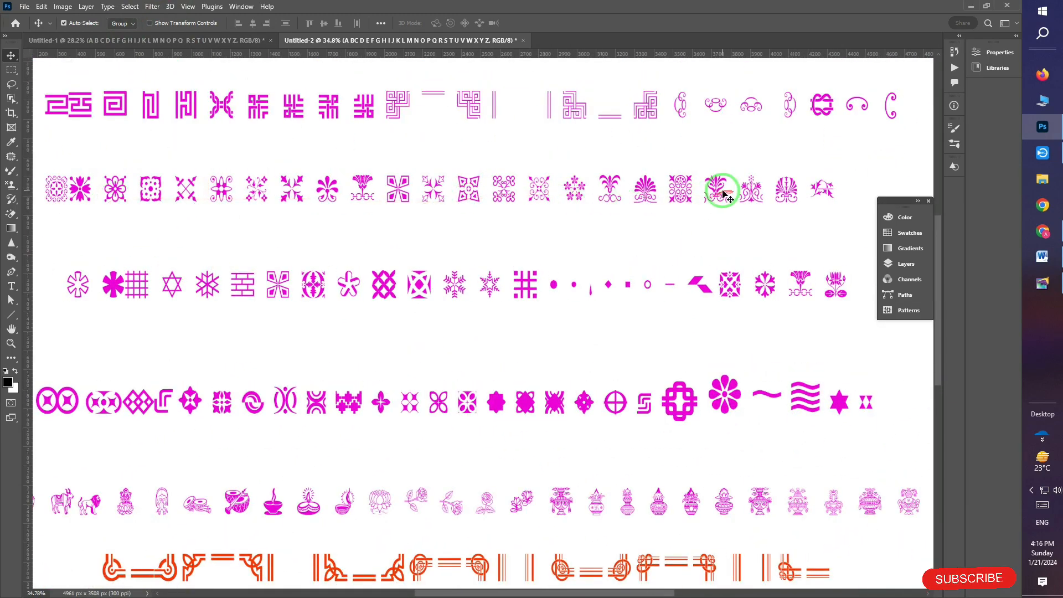
double_click(608, 188)
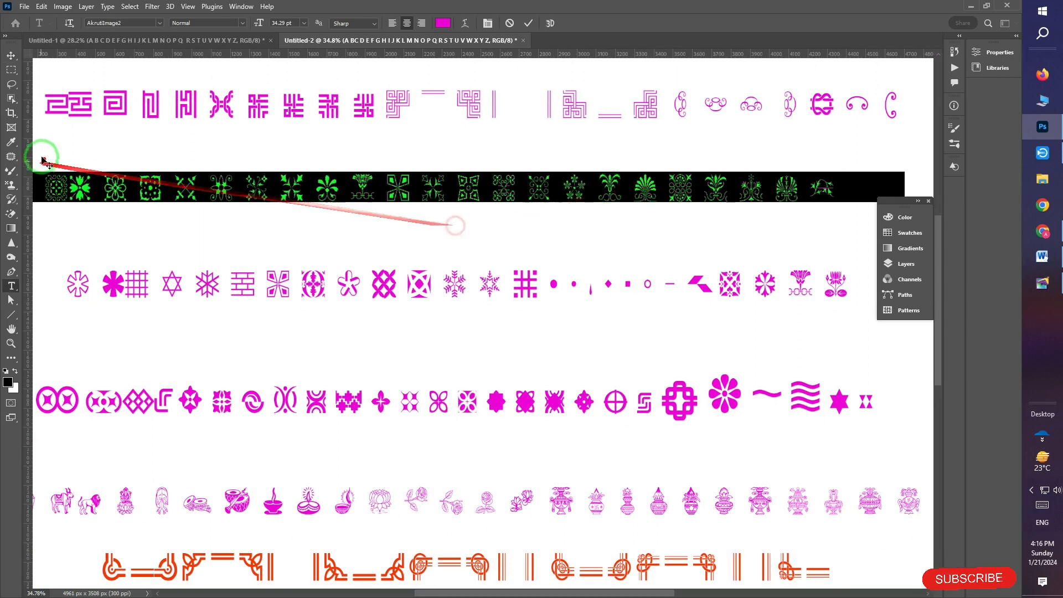
left_click(11, 56)
scroll(386, 177, "down", 2)
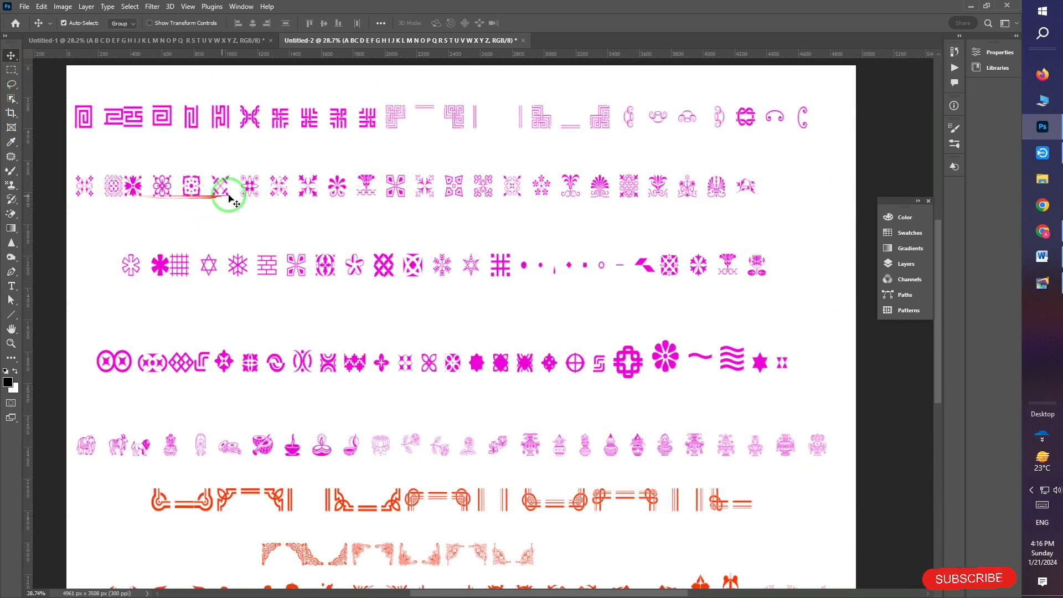
double_click(313, 189)
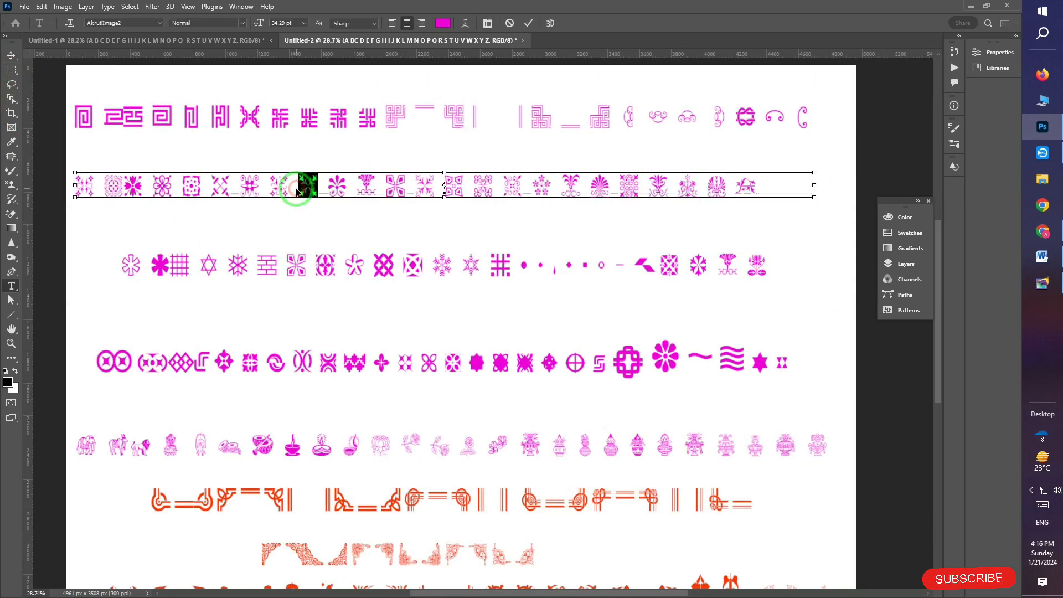
left_click(11, 56)
Scale the first symbol row down so it sits well inside the page's side edges.
left_click(273, 146)
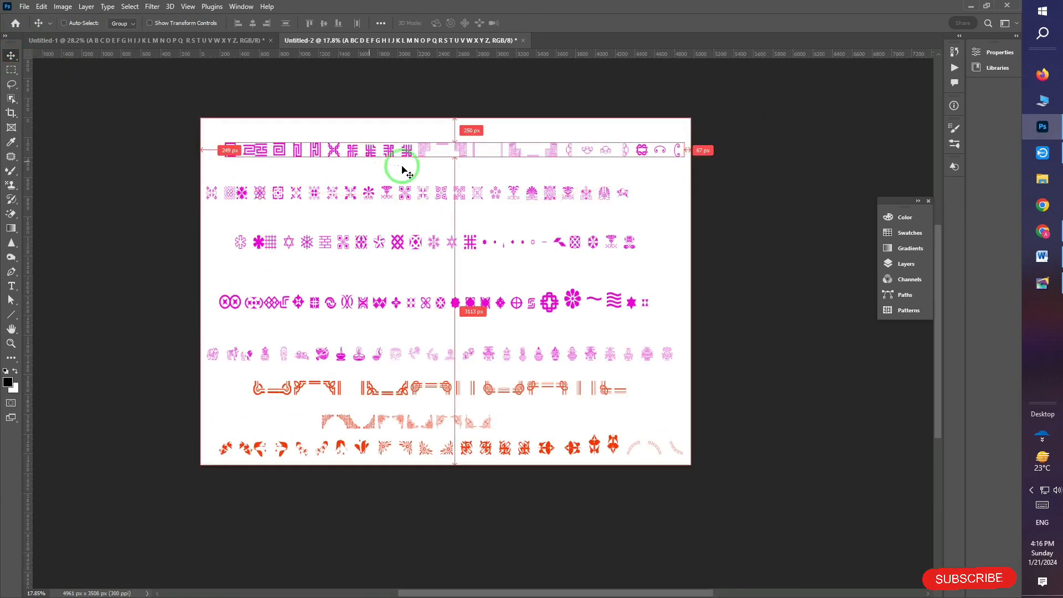
key("ctrl+t")
left_click_drag(681, 149, 637, 149)
left_click(11, 50)
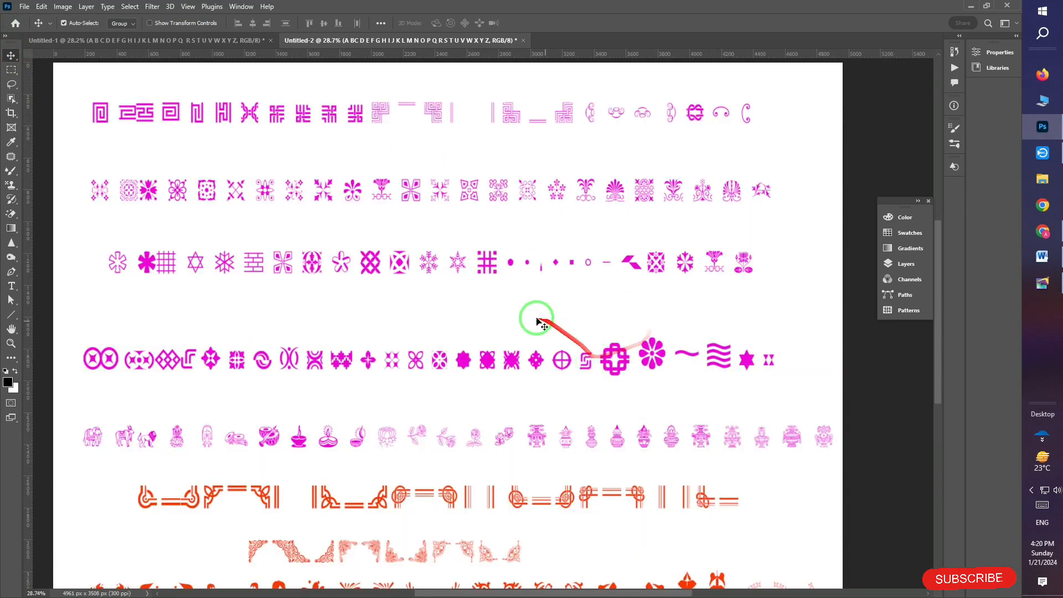
Recolour only the single pot symbol between the plumed pots in the fifth row of Untitled-2 red.
scroll(548, 443, "down", 3)
scroll(527, 444, "up", 5)
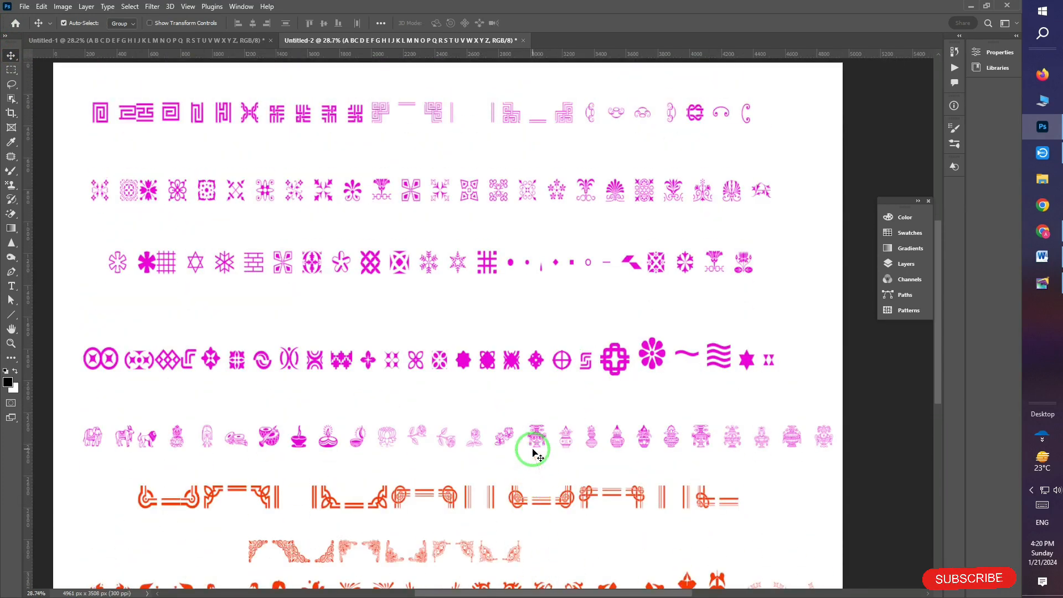
scroll(432, 393, "down", 3)
scroll(341, 435, "up", 3)
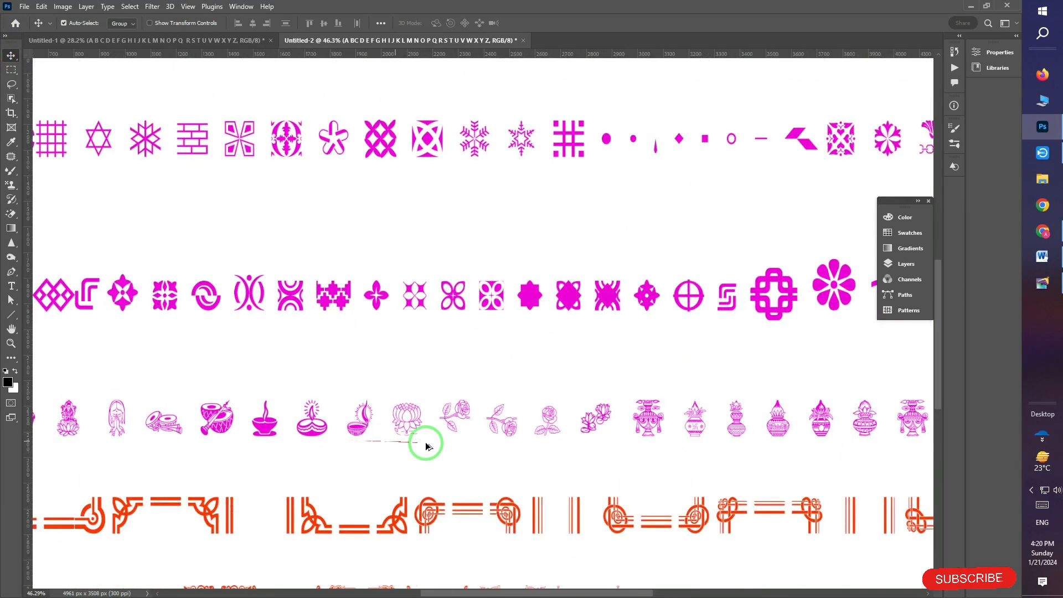
double_click(859, 424)
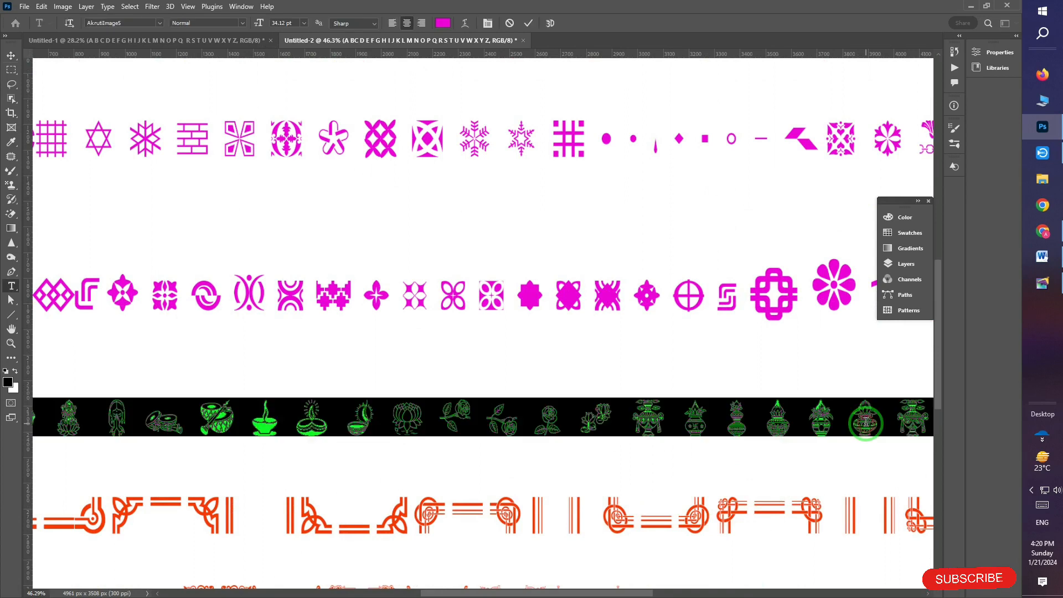
double_click(862, 424)
left_click(443, 22)
left_click(750, 381)
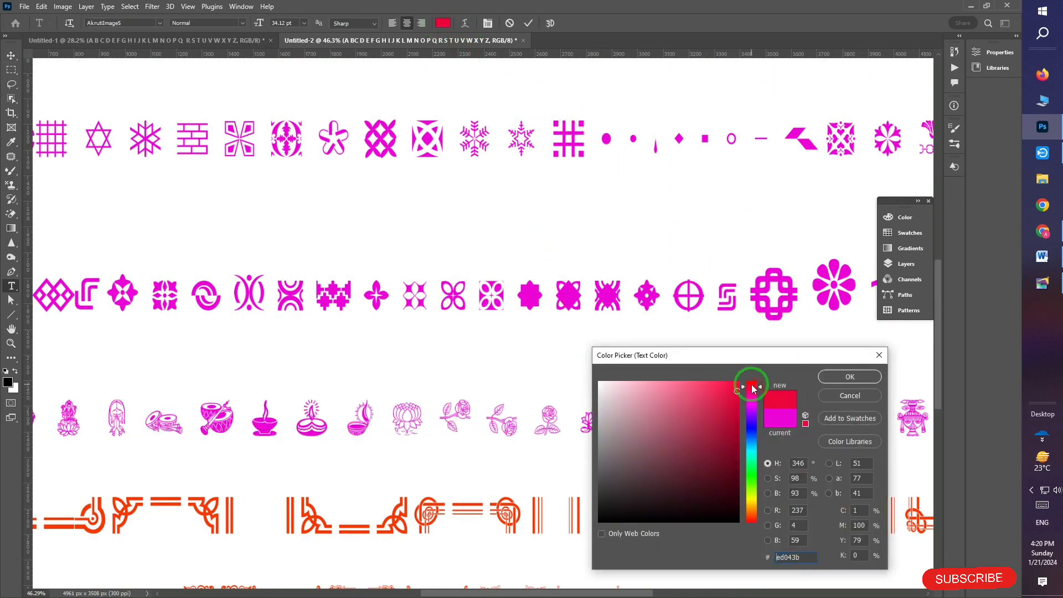
left_click(840, 376)
left_click(11, 55)
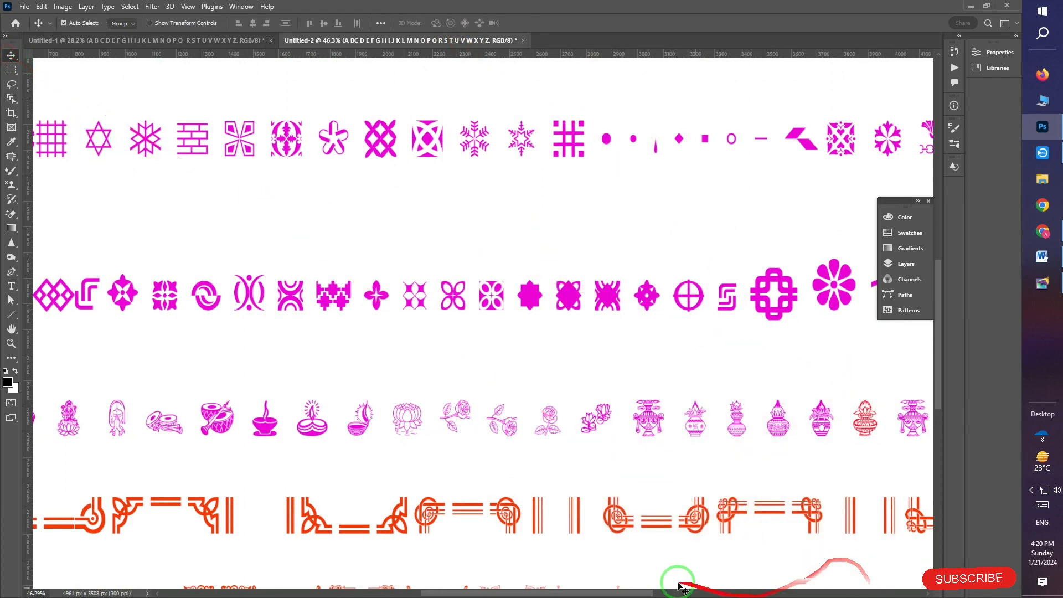
scroll(593, 593, "down", 3)
scroll(861, 360, "up", 6)
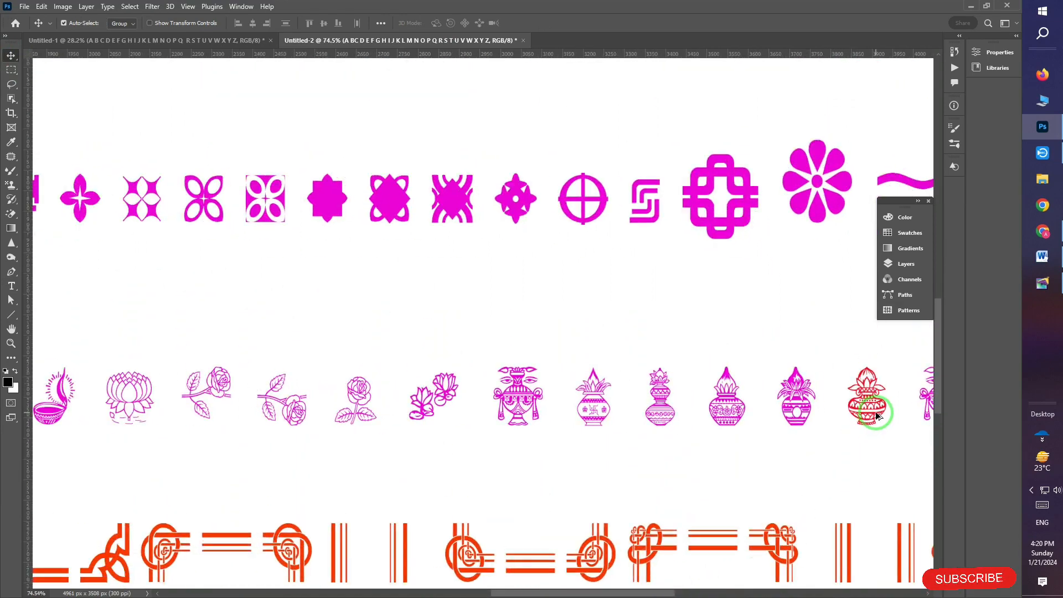
left_click_drag(652, 596, 720, 593)
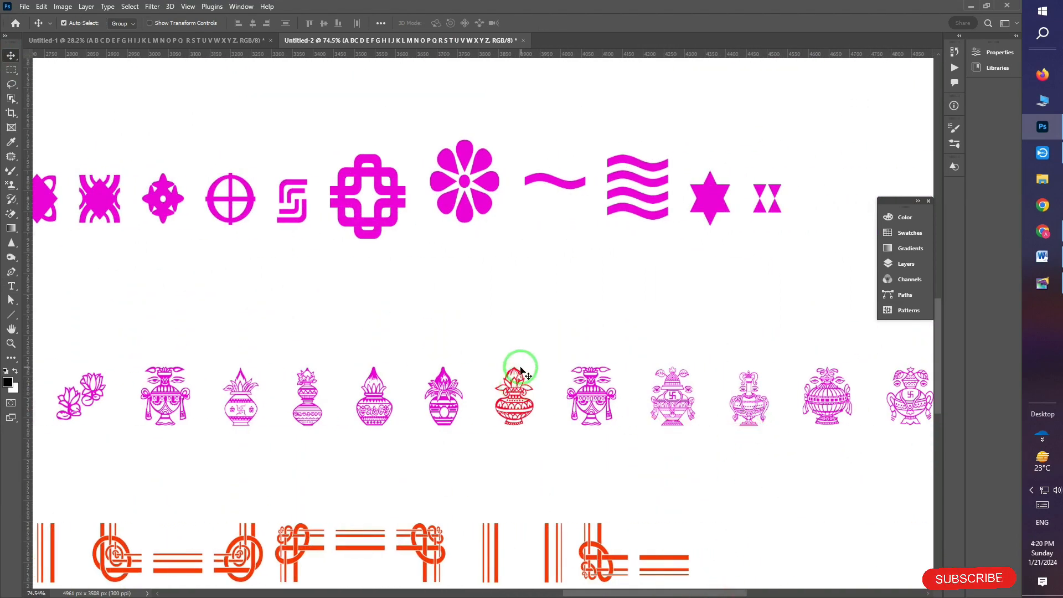
Create a new A4 print document at 300 ppi and rotate its canvas 90 degrees to landscape.
left_click(37, 7)
left_click(34, 21)
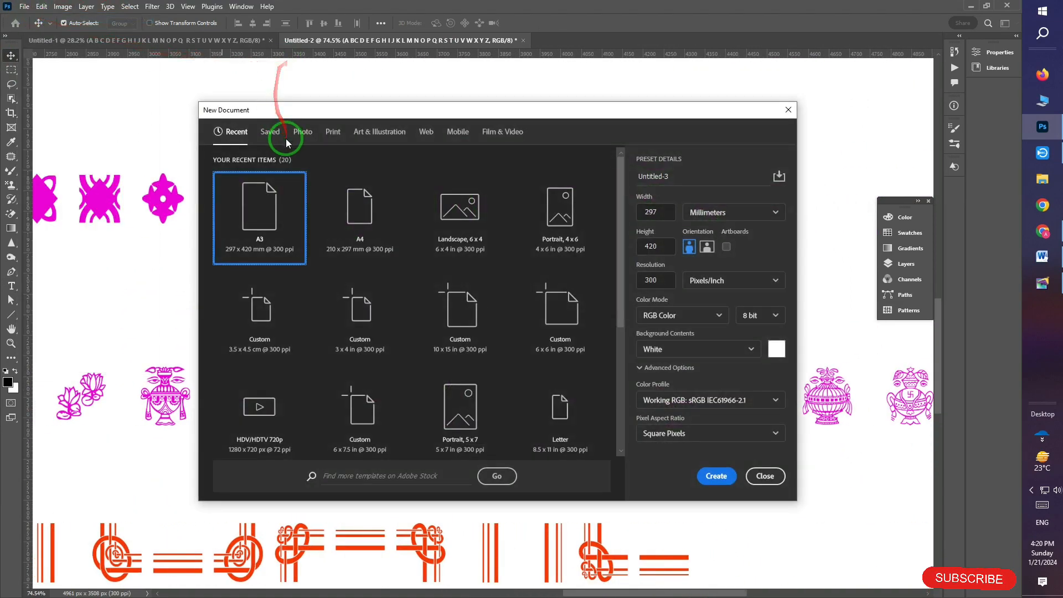
left_click(327, 131)
left_click(458, 225)
double_click(562, 207)
left_click(63, 7)
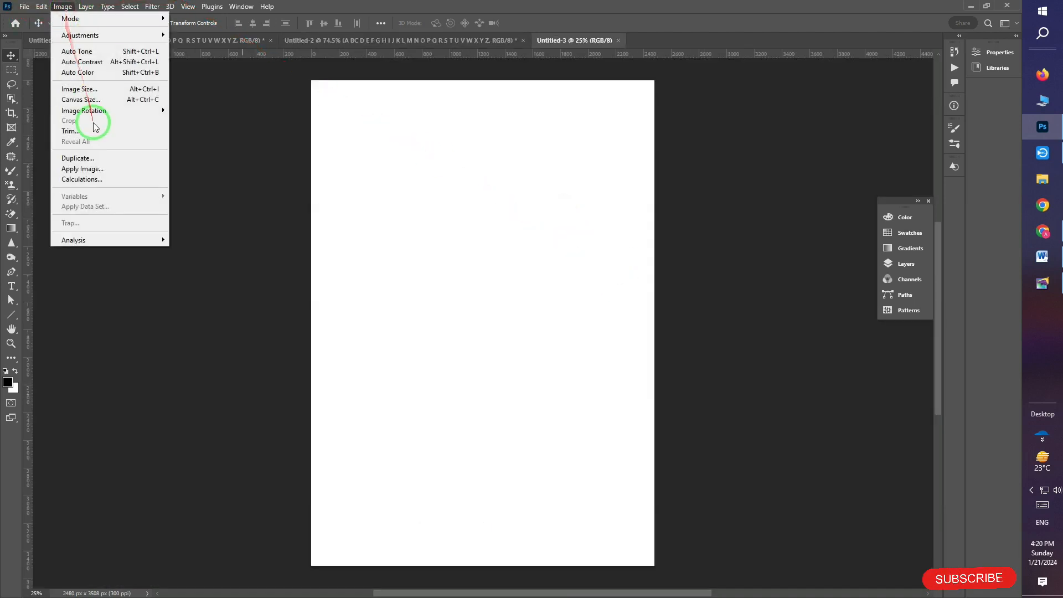
left_click(194, 118)
scroll(408, 182, "down", 1)
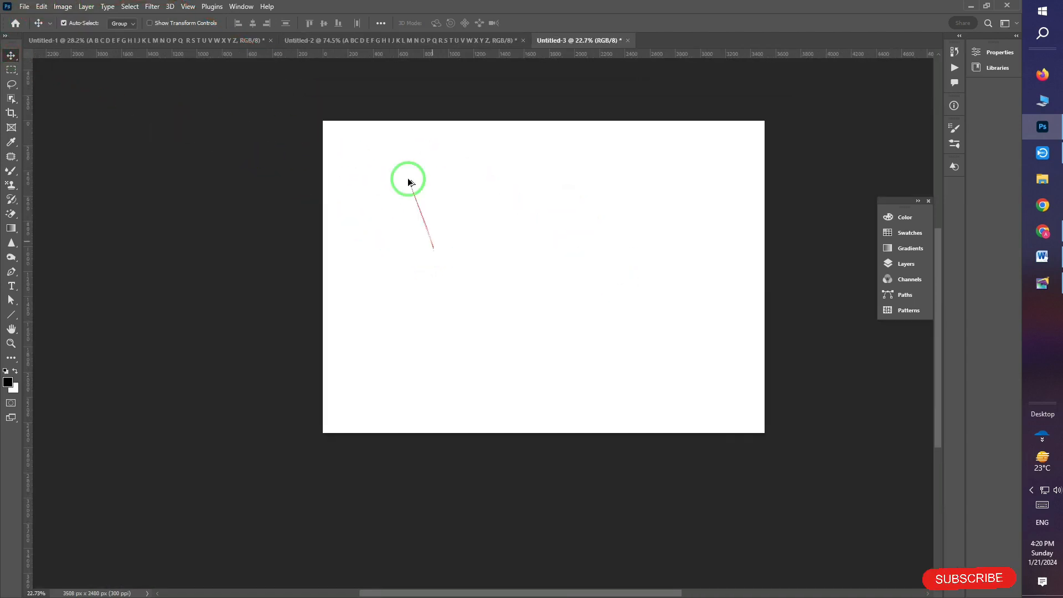
Copy one magenta pot symbol from the fifth row of Untitled-2 and paste it as new text in Untitled-3.
left_click(443, 40)
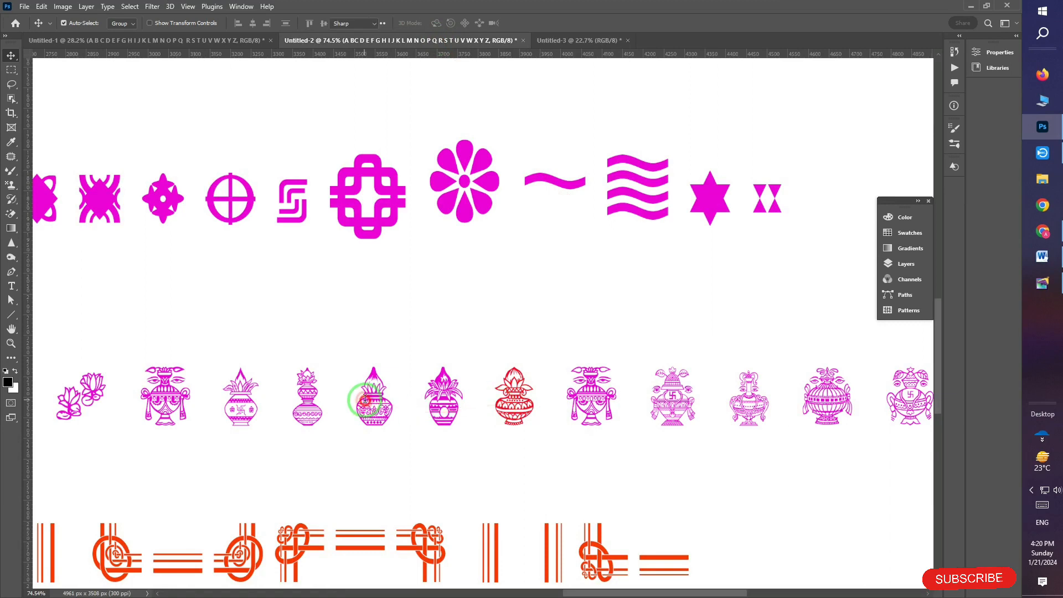
key("t")
left_click(384, 404)
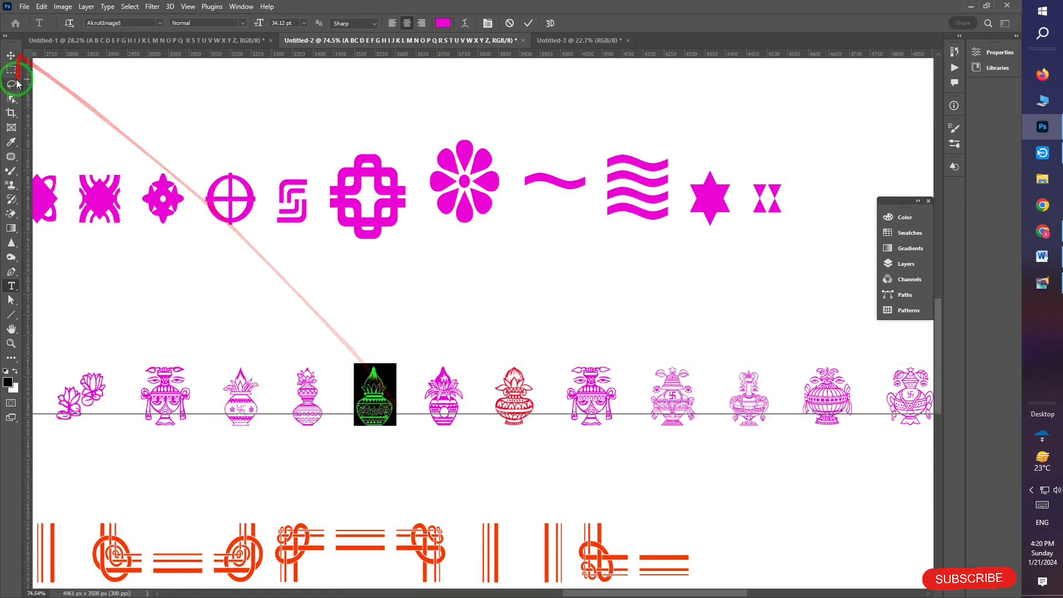
left_click(11, 55)
left_click(575, 40)
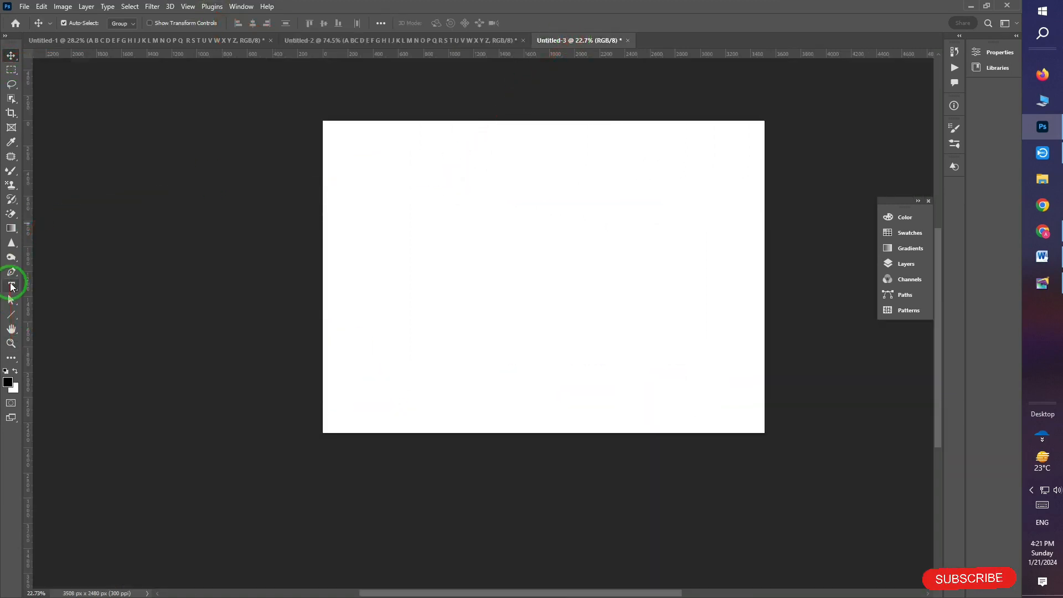
left_click(11, 286)
left_click(423, 262)
left_click(10, 57)
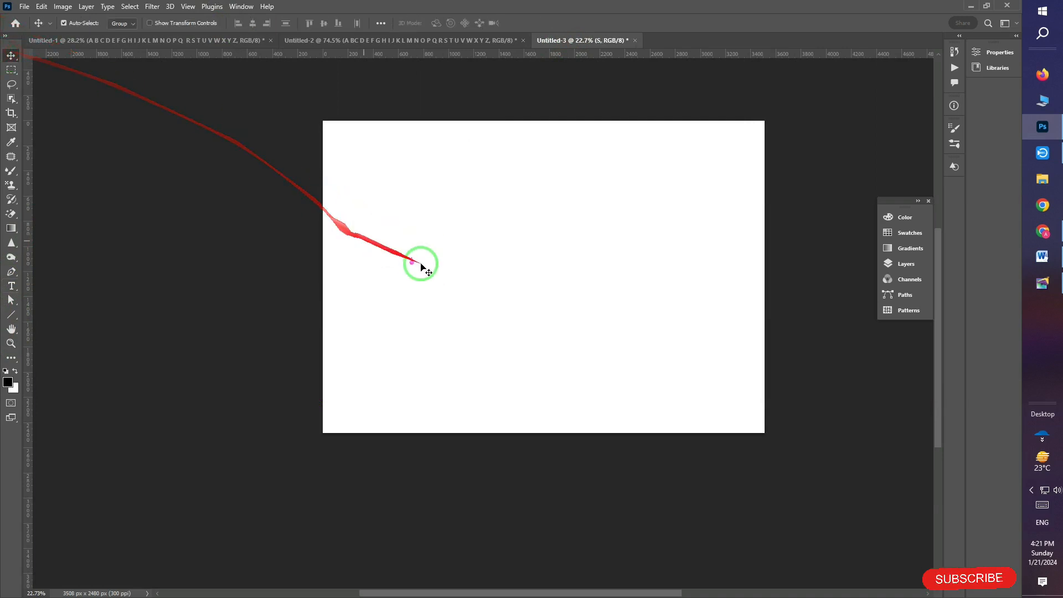
Enlarge the pasted pot symbol and position it near the left edge of the page.
scroll(423, 266, "up", 11)
double_click(388, 260)
left_click(11, 55)
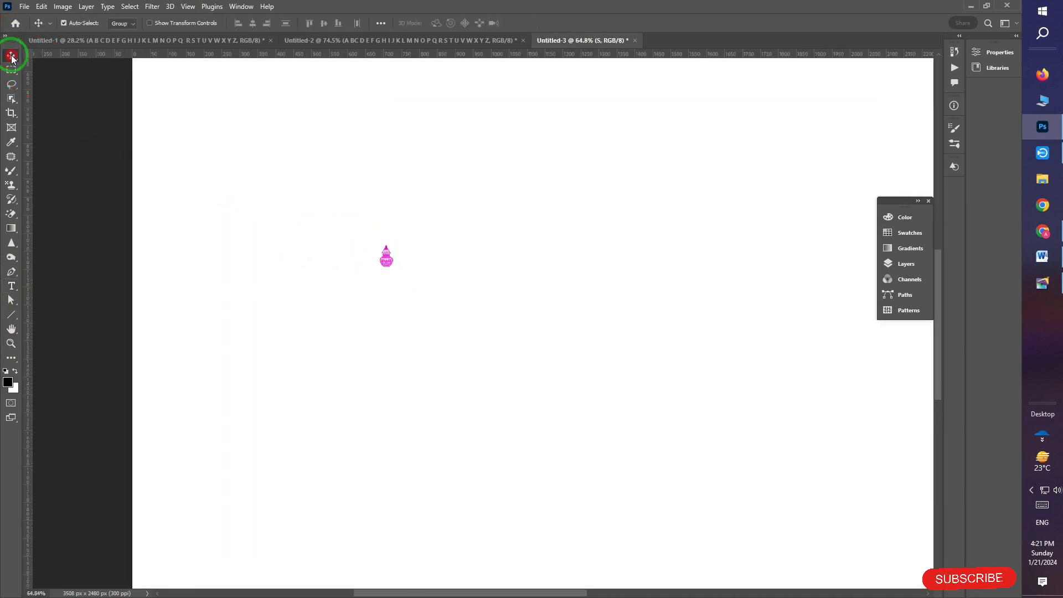
key("ctrl+t")
left_click_drag(394, 267, 301, 397)
key("Return")
scroll(427, 288, "down", 5)
scroll(186, 383, "down", 2)
left_click(556, 586)
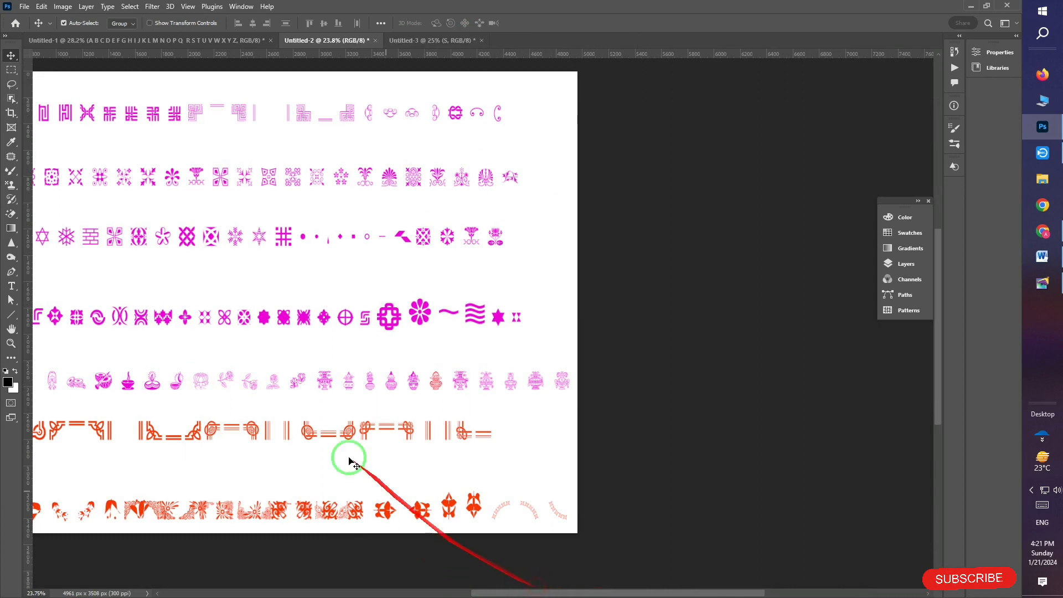
scroll(329, 240, "up", 2)
scroll(329, 240, "down", 6)
scroll(221, 344, "up", 3)
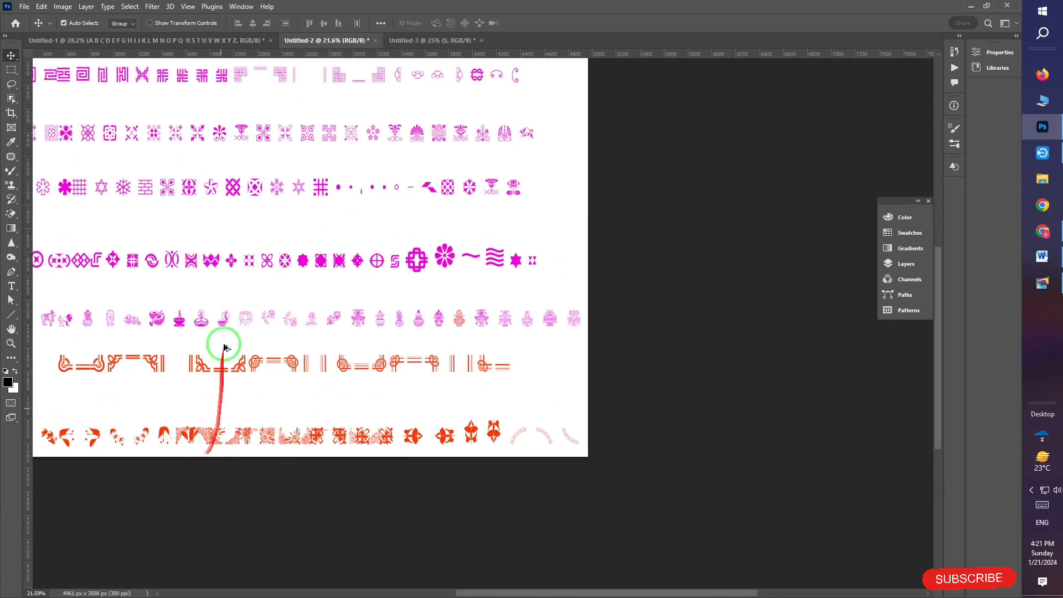
Copy the outlined six-pointed star from the fourth symbol row of Untitled-1.
left_click_drag(195, 53, 362, 308)
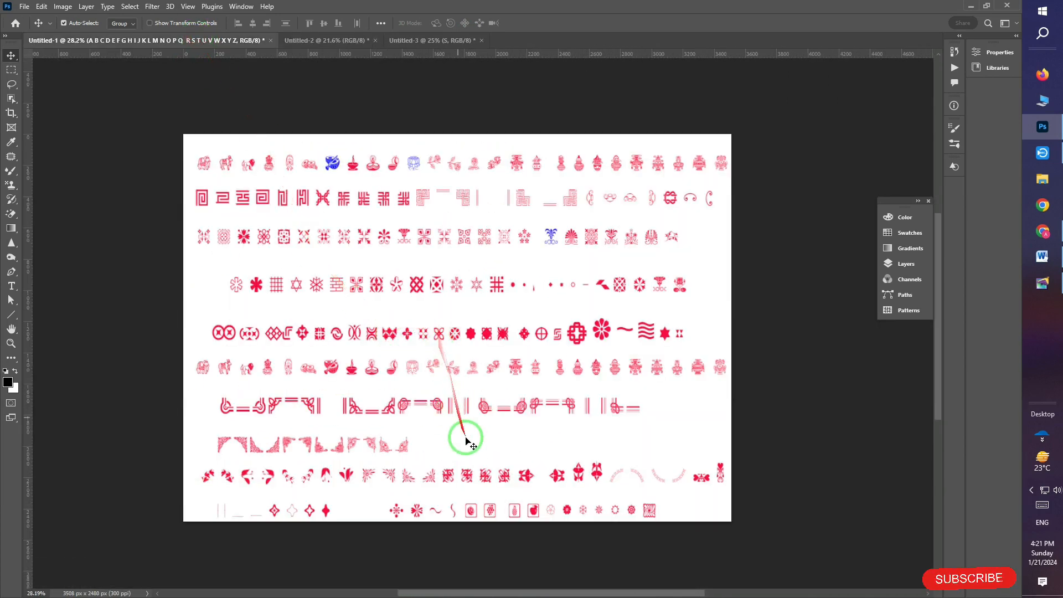
left_click_drag(464, 473, 487, 314)
scroll(475, 335, "up", 3)
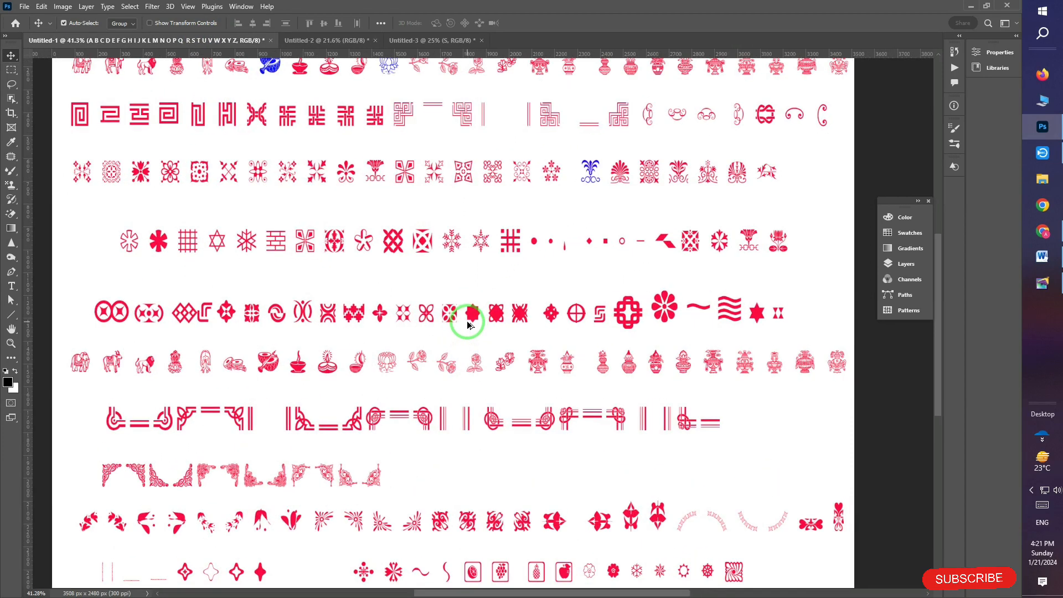
scroll(467, 324, "up", 1)
left_click_drag(467, 324, 194, 250)
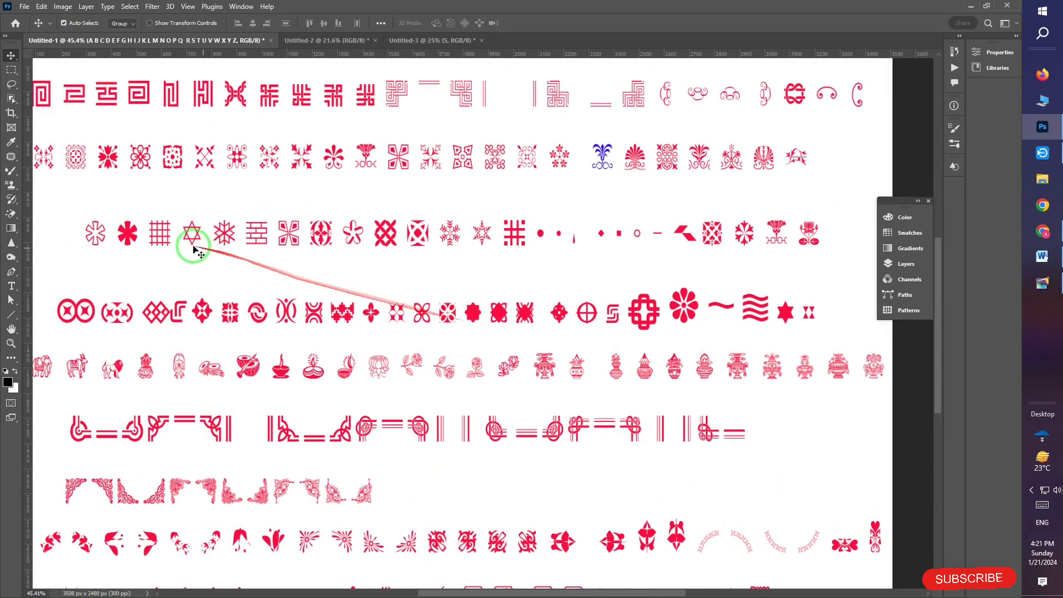
double_click(194, 235)
left_click(199, 236)
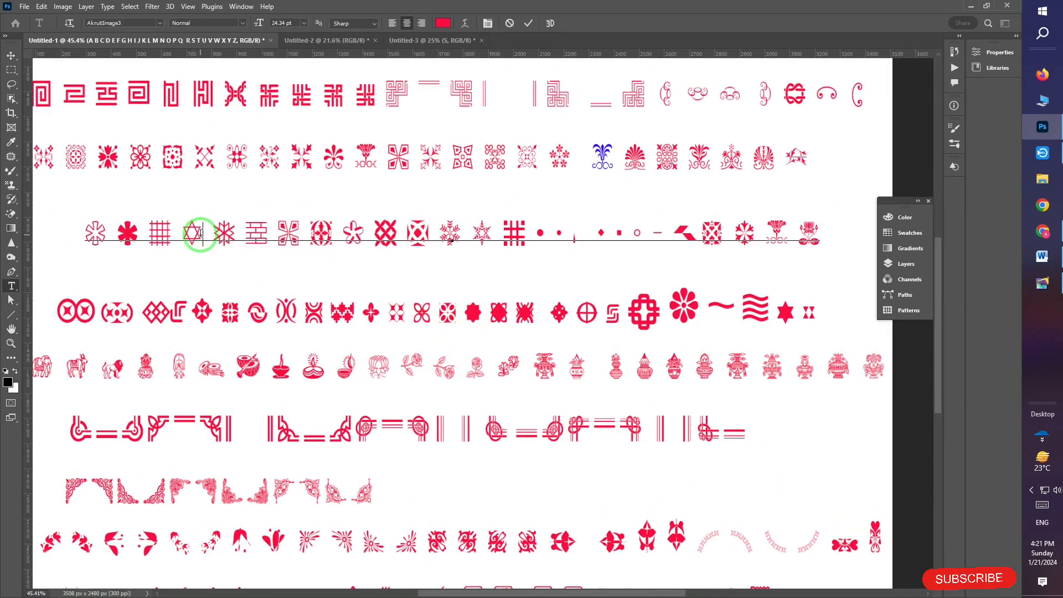
left_click(11, 56)
Duplicate the pot symbol below itself in Untitled-3, replace the copy with the copied star, and move it closer to the pot.
left_click_drag(368, 89, 397, 101)
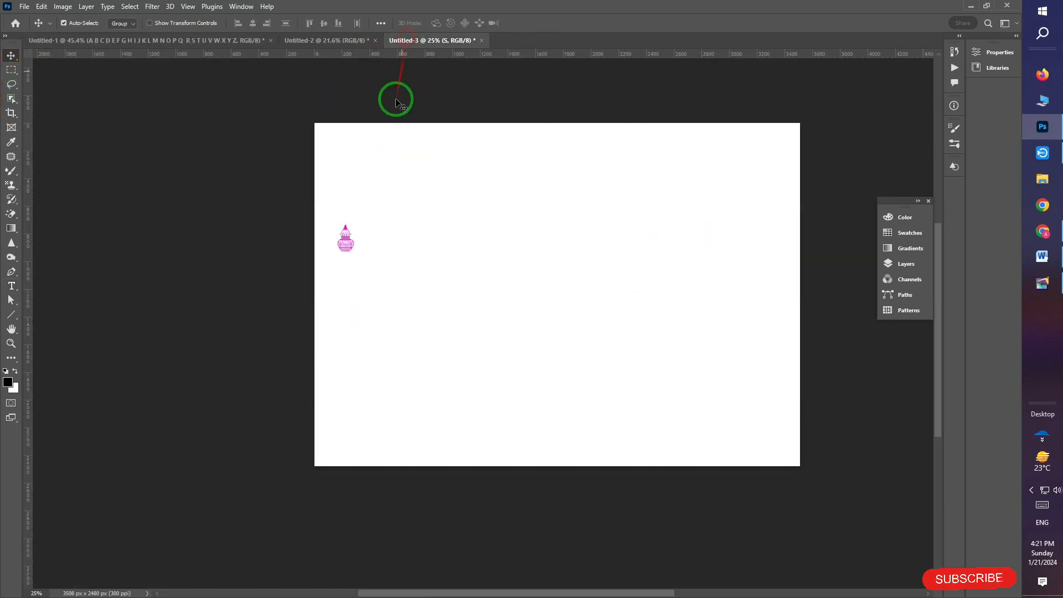
left_click_drag(347, 261, 346, 287)
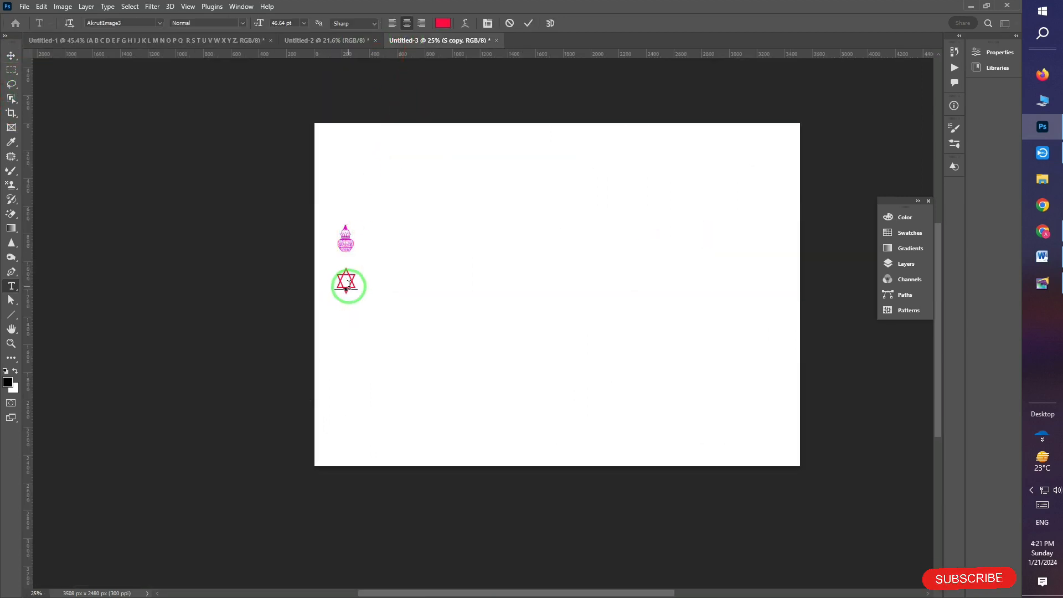
left_click(18, 57)
left_click(344, 295)
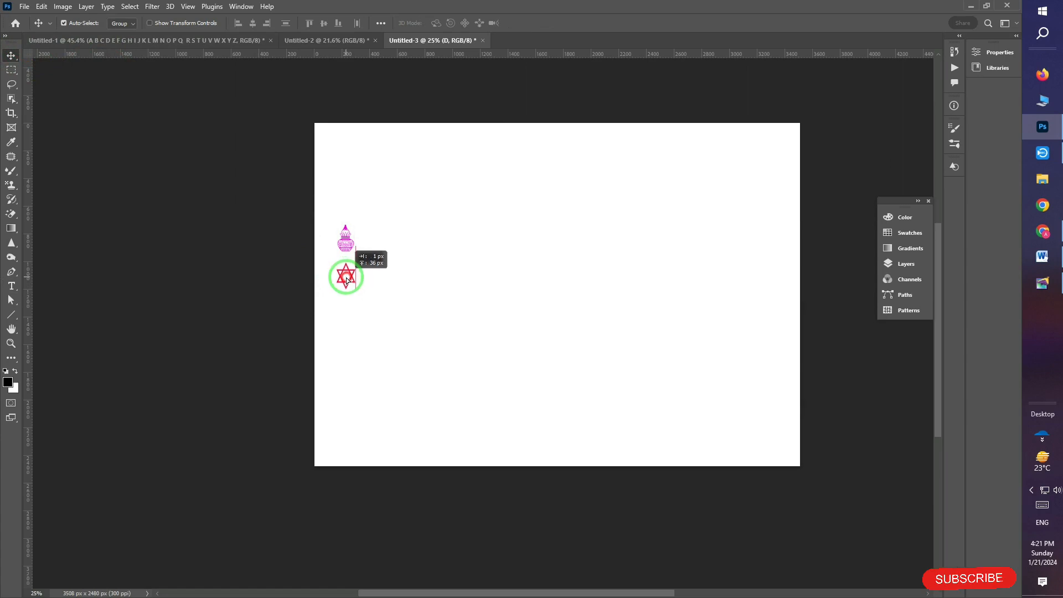
left_click_drag(346, 280, 521, 314)
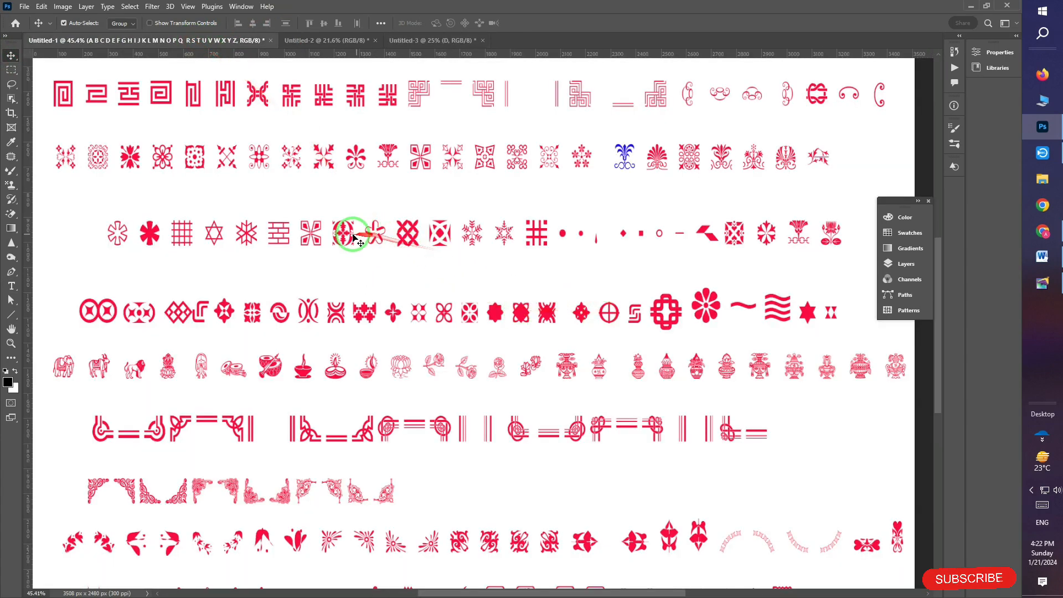
Copy the fourth symbol of Untitled-1's sixth row and paste it over a duplicate of the star placed below it in Untitled-3.
scroll(324, 253, "up", 1)
scroll(672, 182, "up", 5)
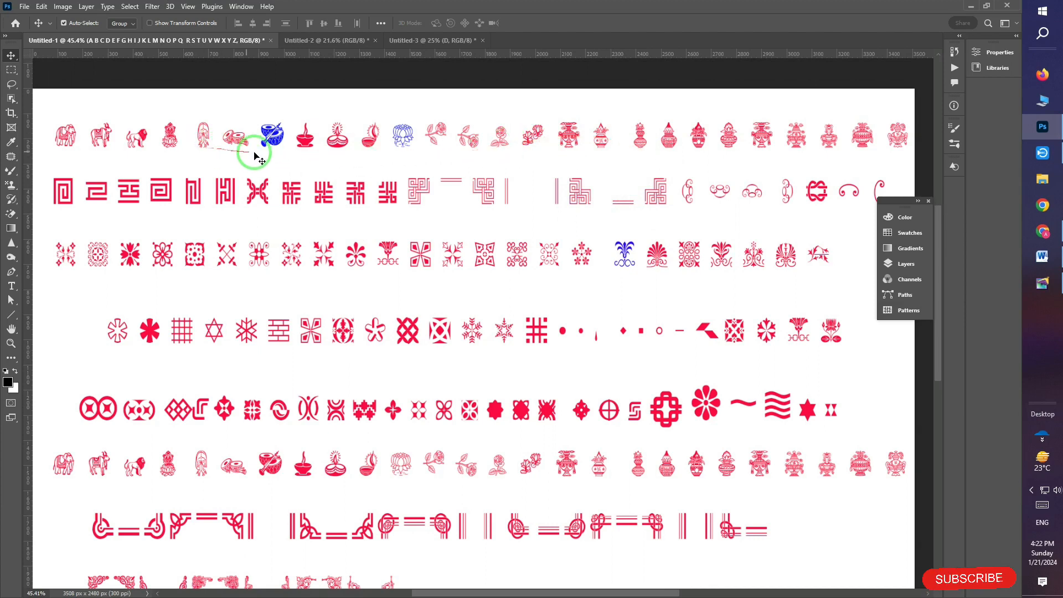
scroll(227, 209, "down", 6)
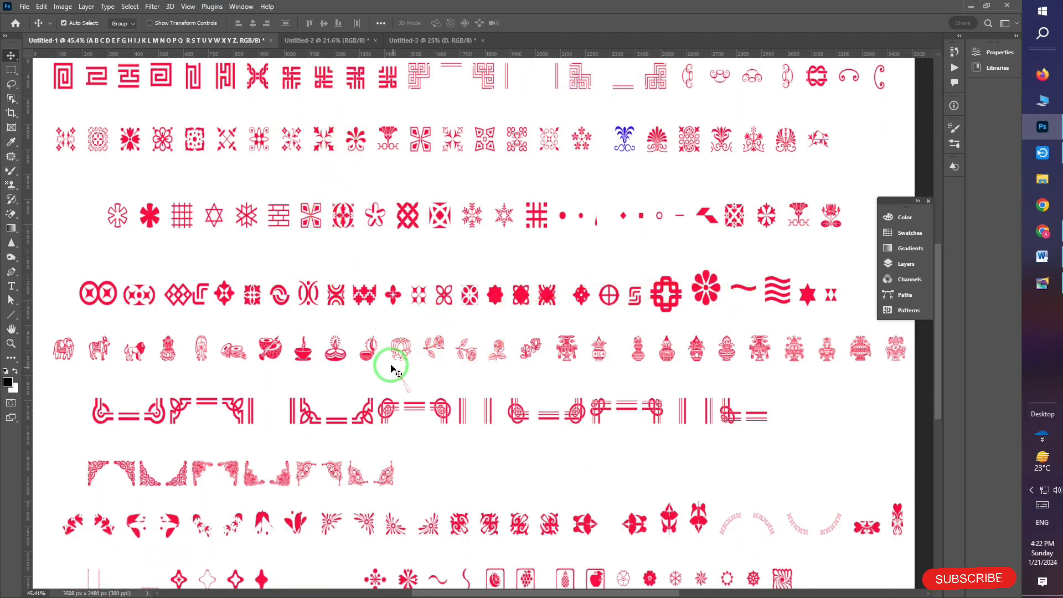
left_click_drag(168, 350, 347, 320)
double_click(349, 276)
left_click(12, 57)
double_click(347, 317)
key("ctrl+v")
left_click(24, 58)
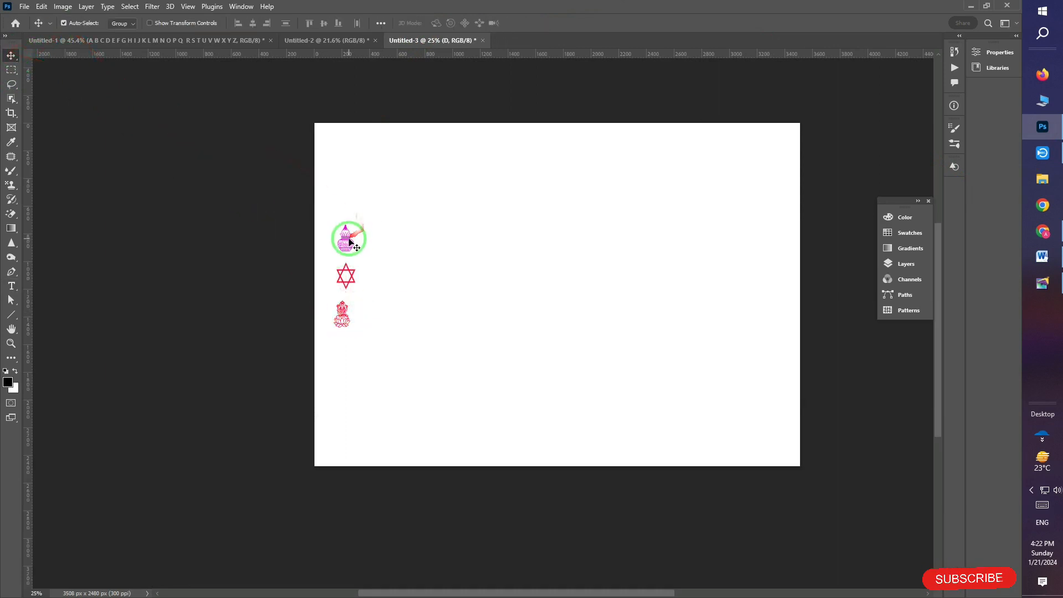
Even out the spacing of the pot, star and deity symbols and merge their three layers into one.
mouse_move(349, 237)
left_mouse_down()
mouse_move(333, 143)
mouse_move(347, 245)
left_mouse_up()
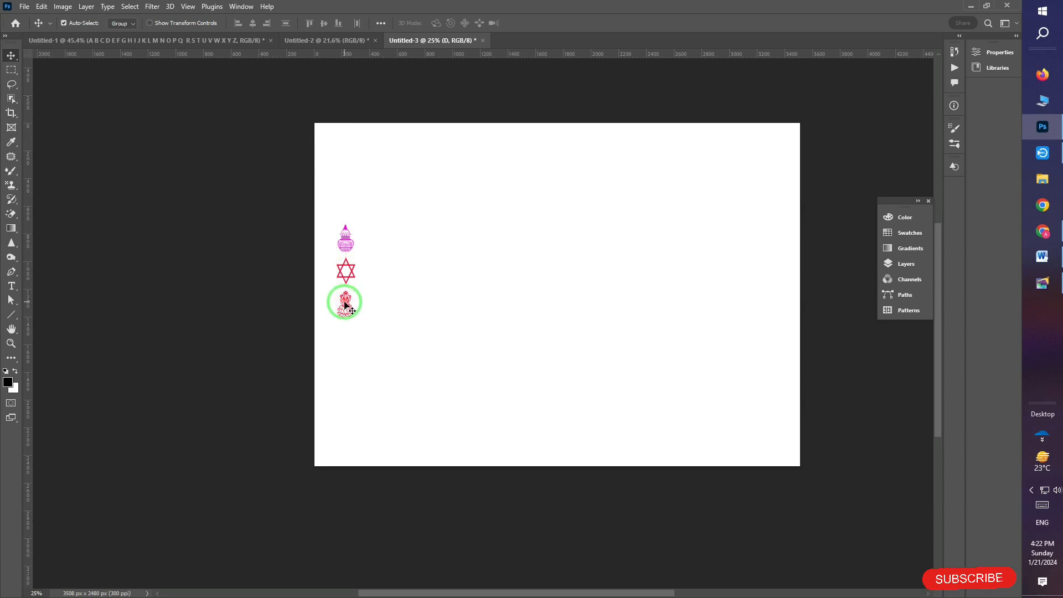
left_click(906, 264)
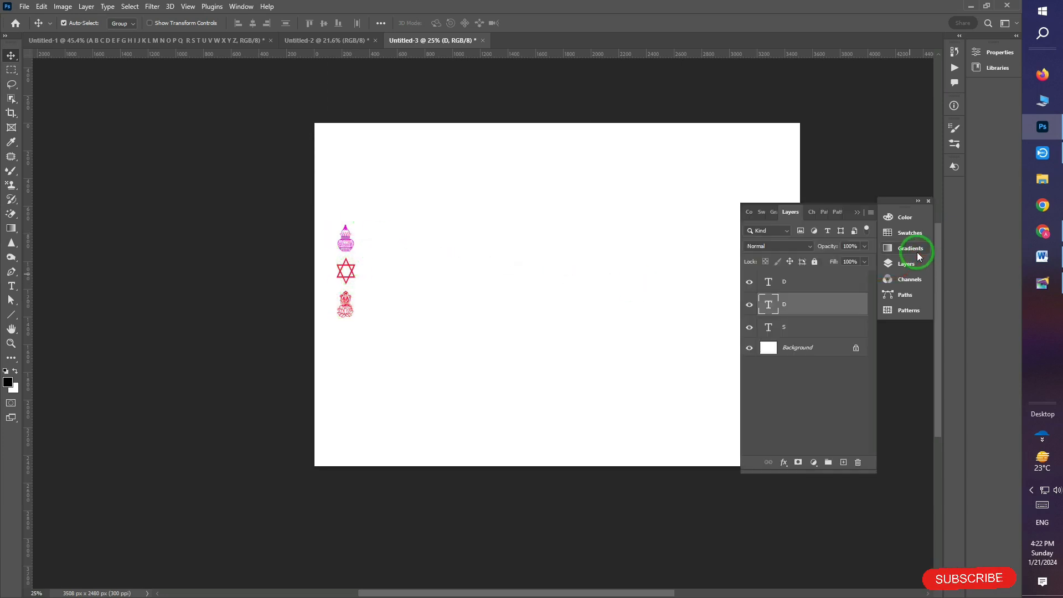
left_click(798, 326, "shift")
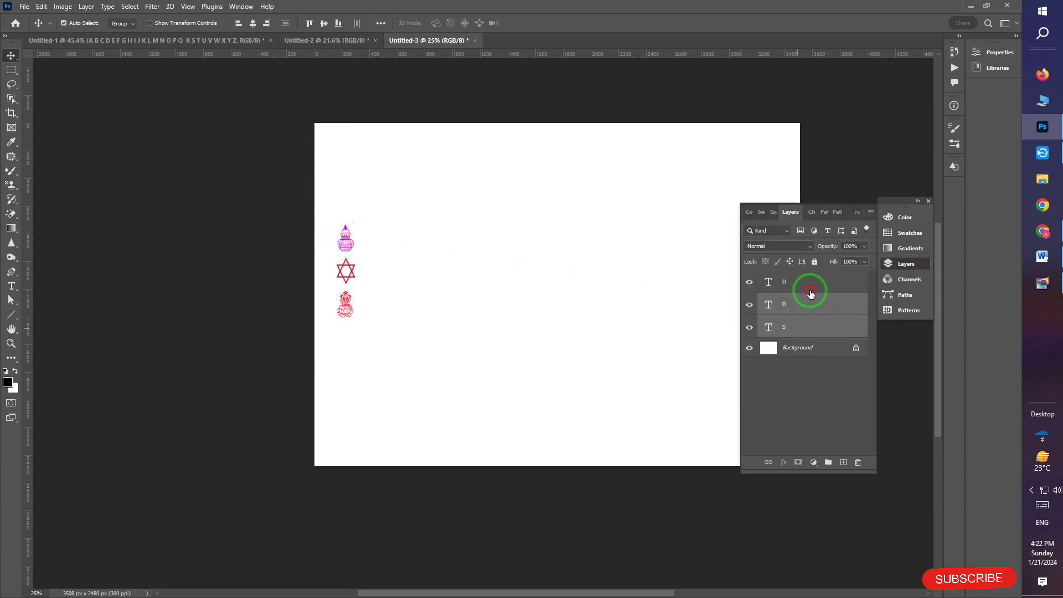
left_click(811, 292, "shift")
left_click(799, 327, "shift")
key("ctrl+e")
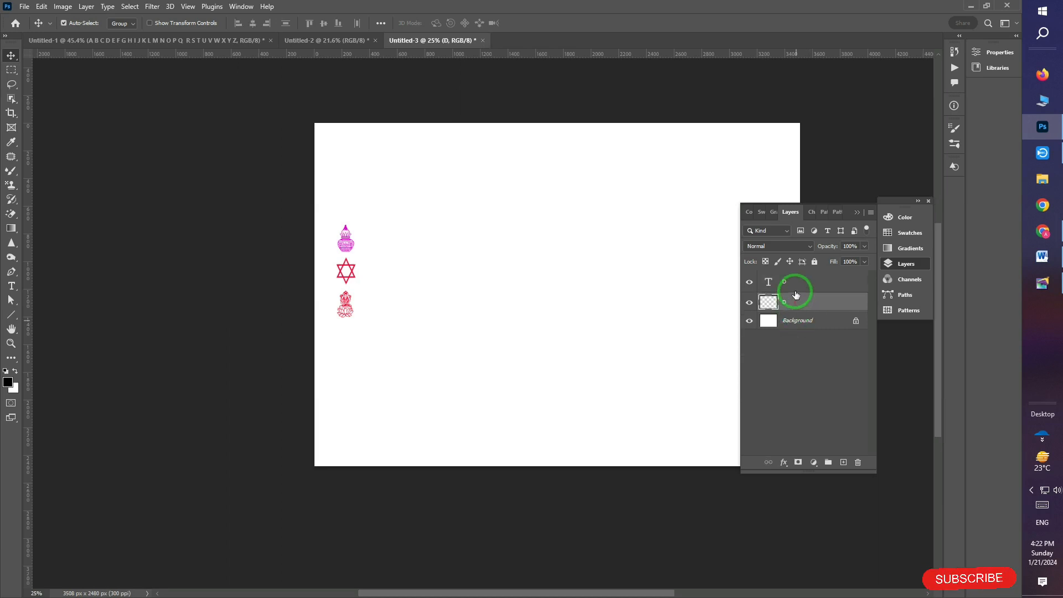
left_click(798, 284, "shift")
key("ctrl+e")
Fill the page's left edge with stacked copies of the three-symbol strip and merge them into one layer.
key("ctrl+t")
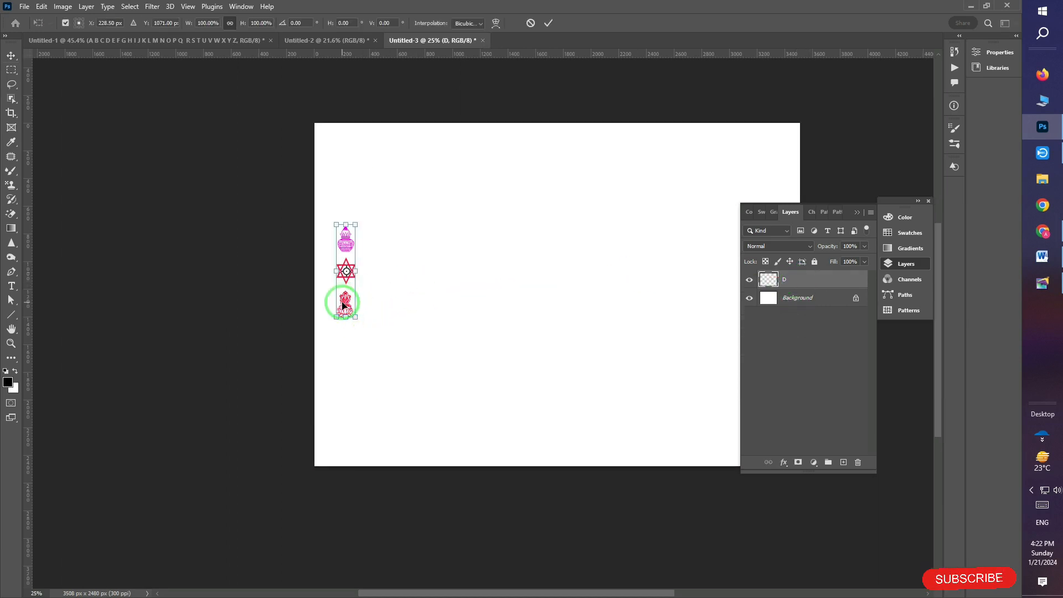
left_click_drag(343, 305, 327, 409)
key("Return")
left_click(11, 57)
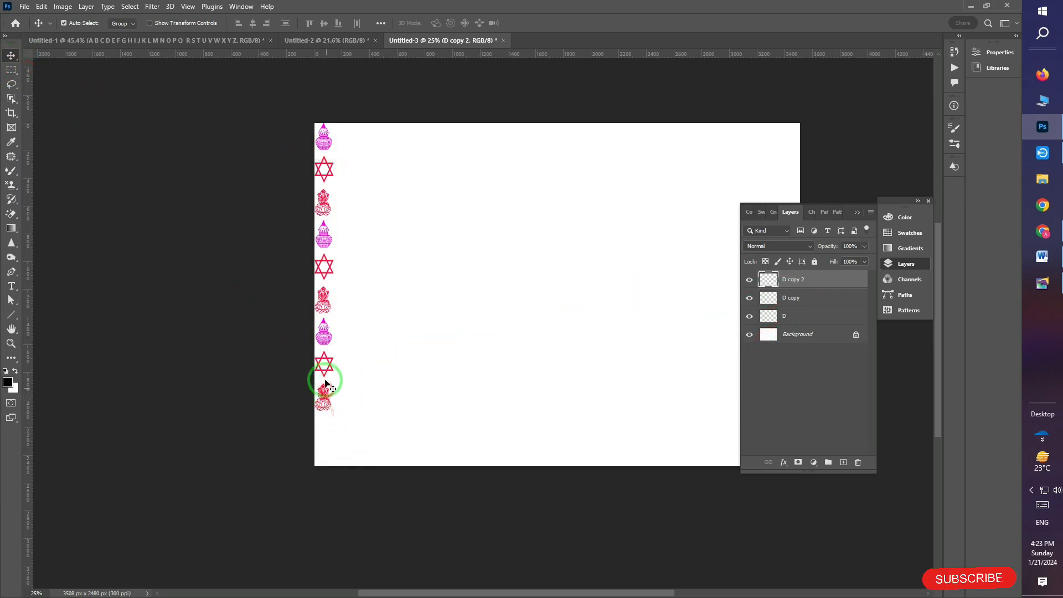
left_click_drag(329, 332, 320, 467)
left_click(806, 332, "shift")
key("ctrl+e")
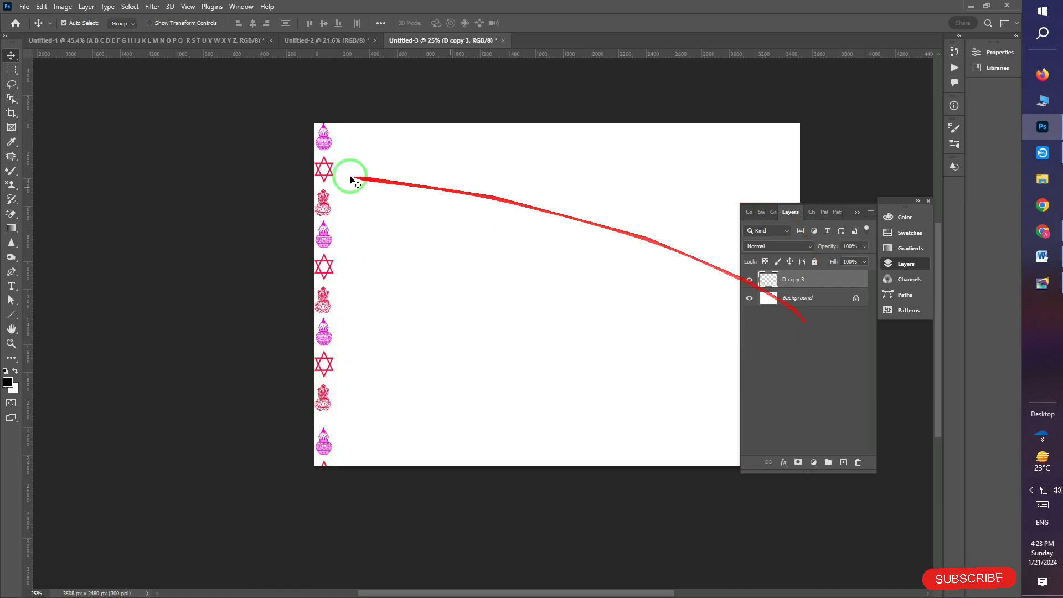
left_click_drag(325, 199, 769, 216)
left_click_drag(796, 208, 890, 214)
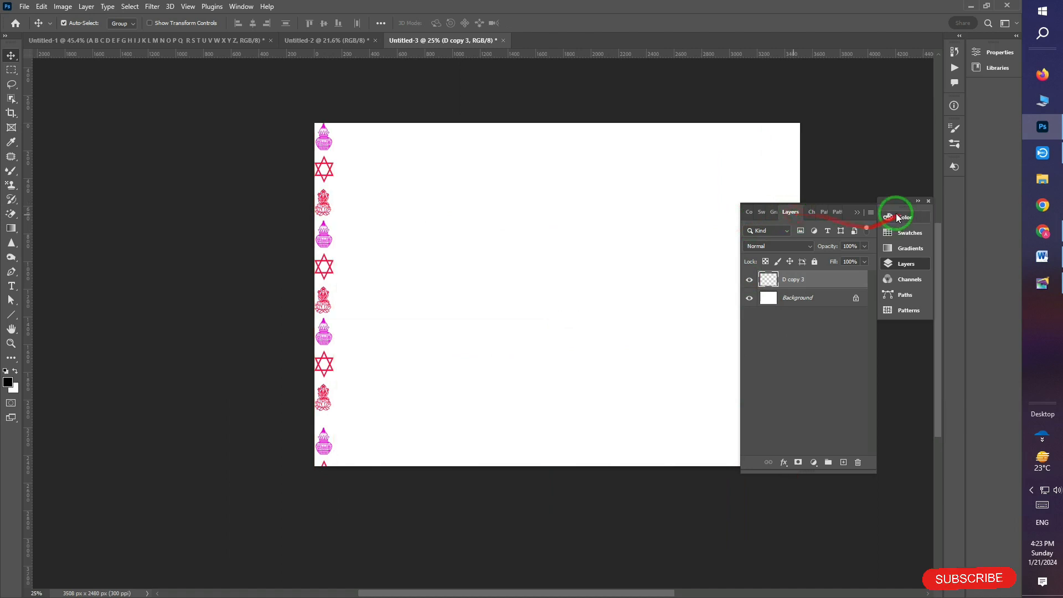
left_click(857, 212)
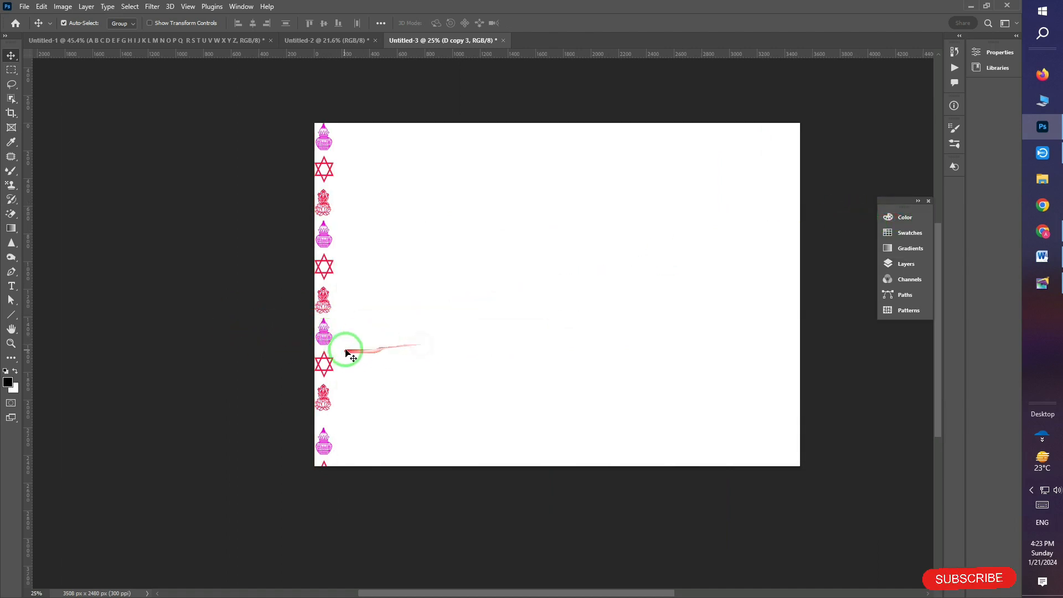
Convert the locked Background into a regular layer named Layer 0.
key("F7")
double_click(828, 299)
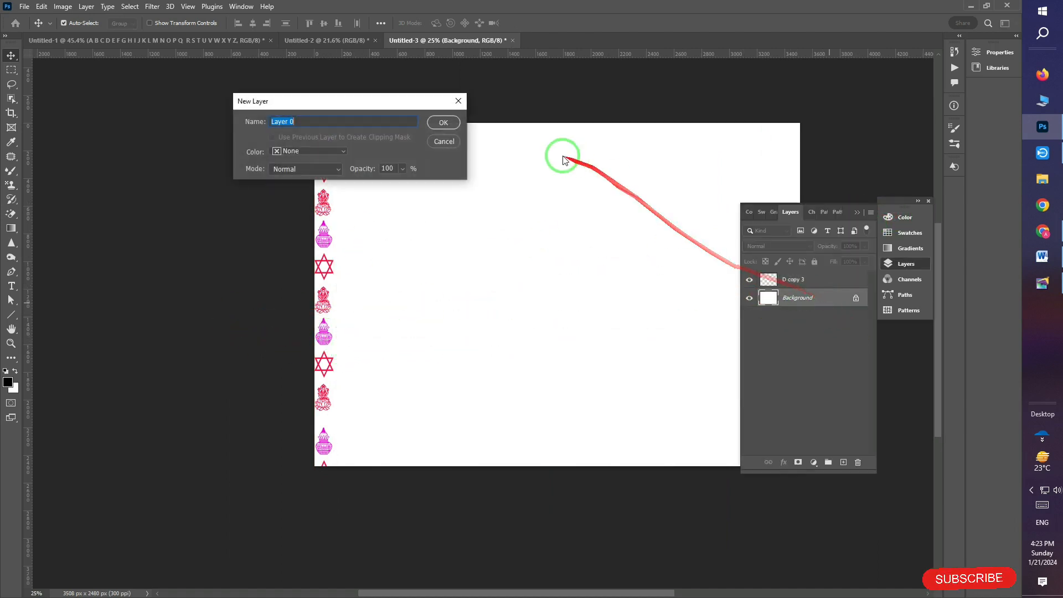
key("Return")
left_click(898, 207)
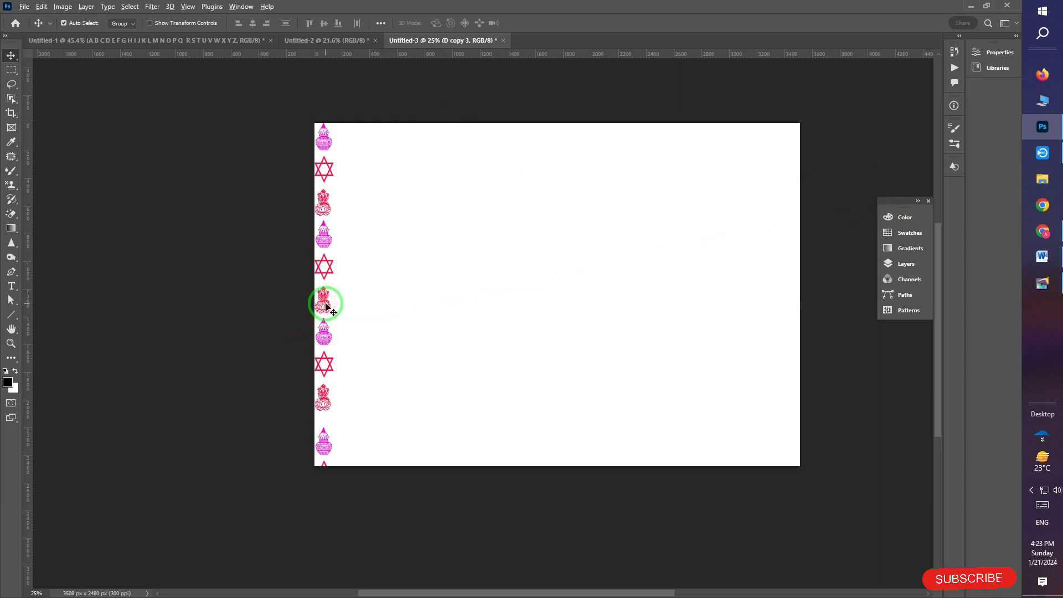
left_click_drag(325, 304, 539, 323)
key("ctrl+z")
key("ctrl+t")
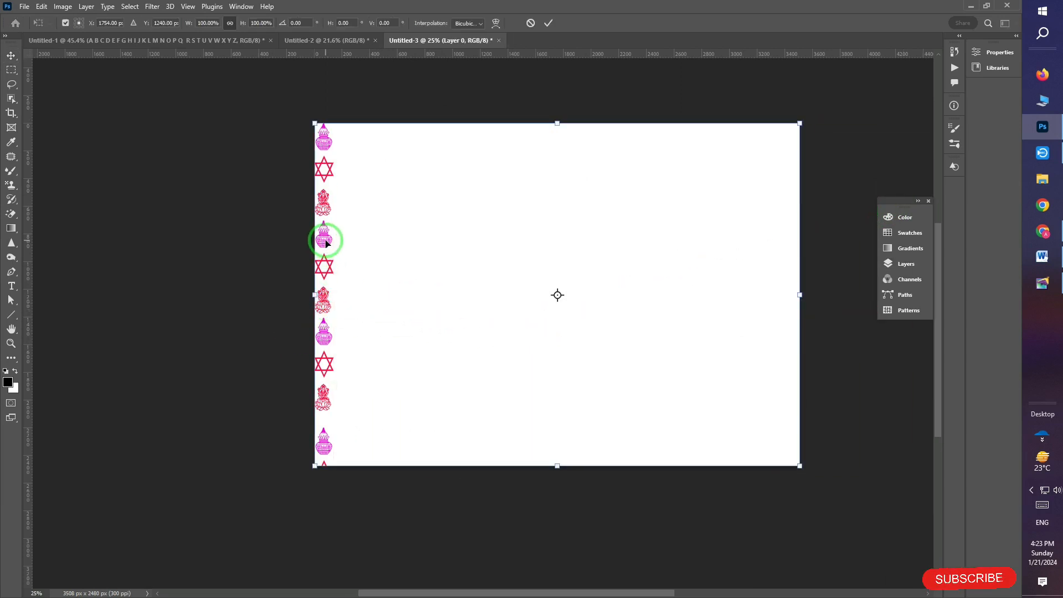
left_click(11, 56)
Duplicate the D copy 3 symbol column and place the copy toward the right side of the page.
key("F7")
left_click(798, 281)
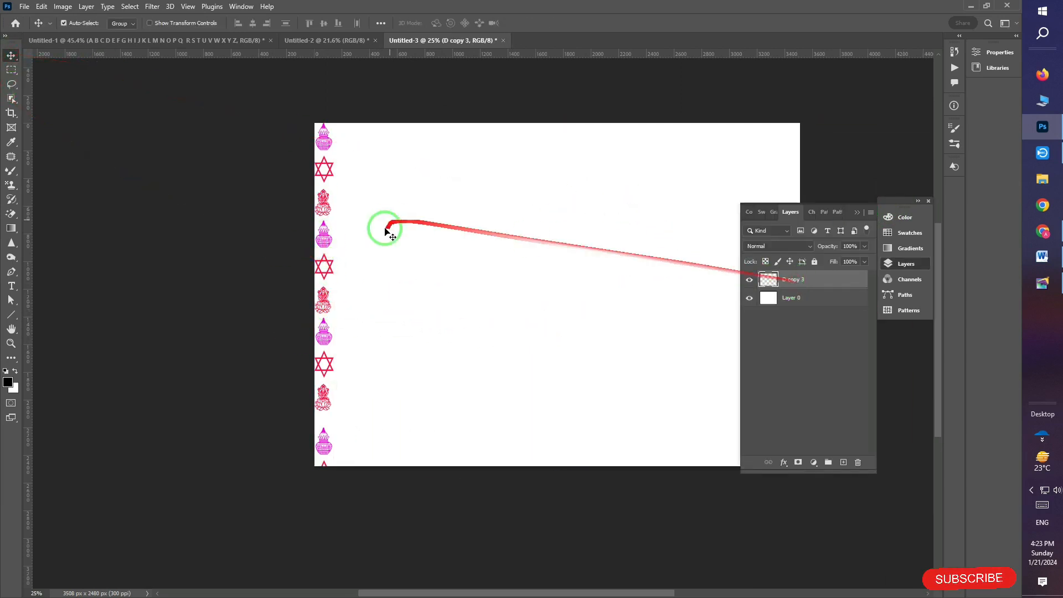
key("ctrl+t")
key("Return")
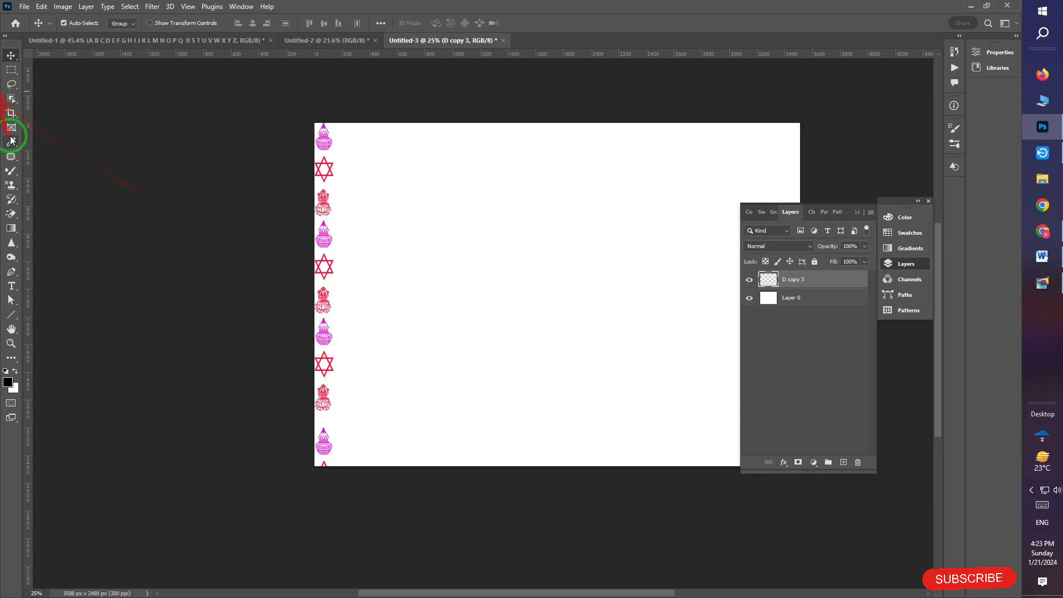
left_click(11, 112)
left_click(12, 55)
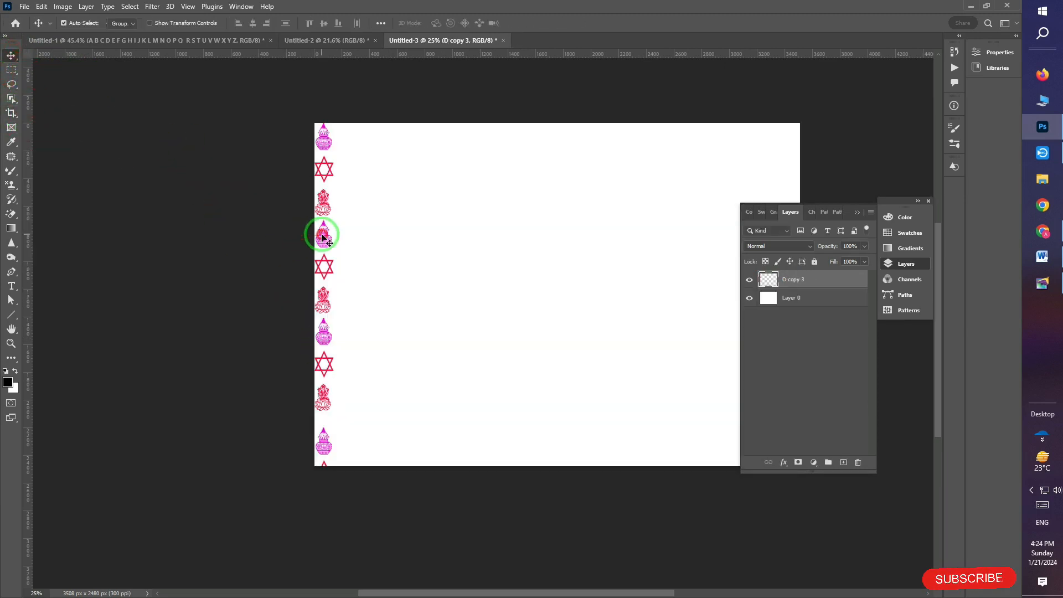
left_click_drag(327, 239, 774, 245)
Undo the shift of the white background layer and move the copied column flush against the page's right edge.
left_click(857, 212)
key("ctrl+a")
key("ctrl+d")
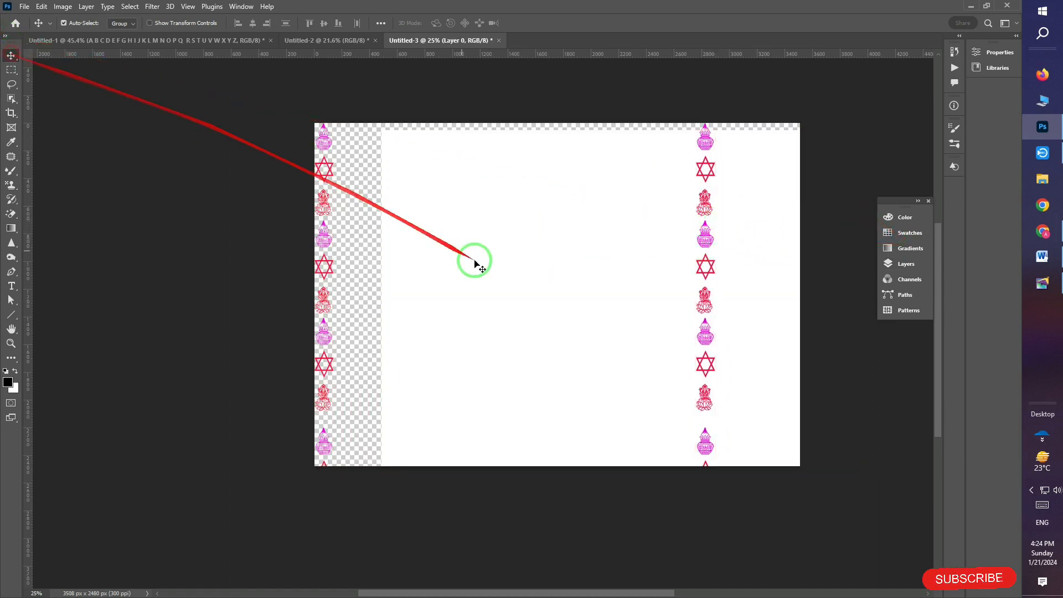
key("ctrl+z")
left_click(705, 204, "ctrl")
key("ctrl+t")
left_click_drag(703, 214, 788, 242)
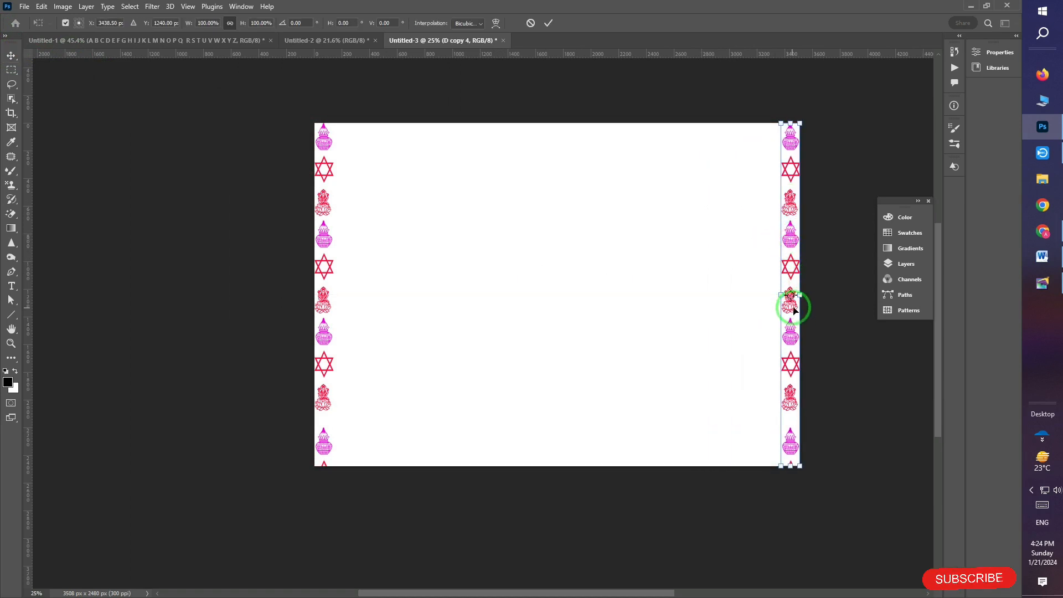
Lay copies of the symbol column, rotated a quarter turn clockwise, along the page's top edge.
key("ctrl+alt+t")
left_click_drag(790, 297, 728, 137)
right_click(510, 306)
left_click(570, 474)
double_click(453, 138)
Delete the overlapping symbols of the second horizontal strip where the two top-row copies meet.
left_click(11, 70)
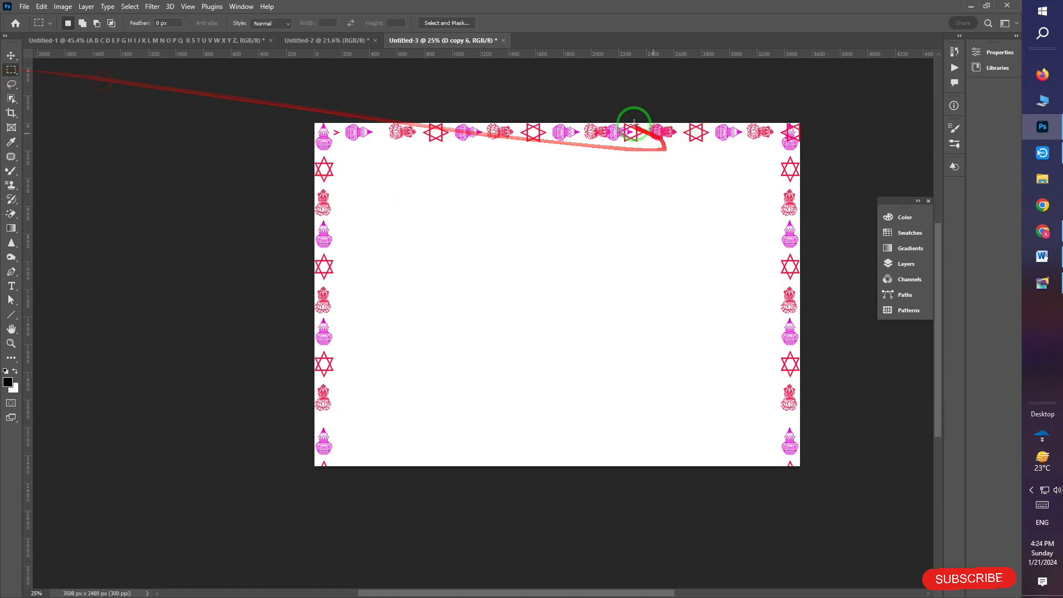
left_click_drag(557, 123, 675, 166)
key("Delete")
key("ctrl+d")
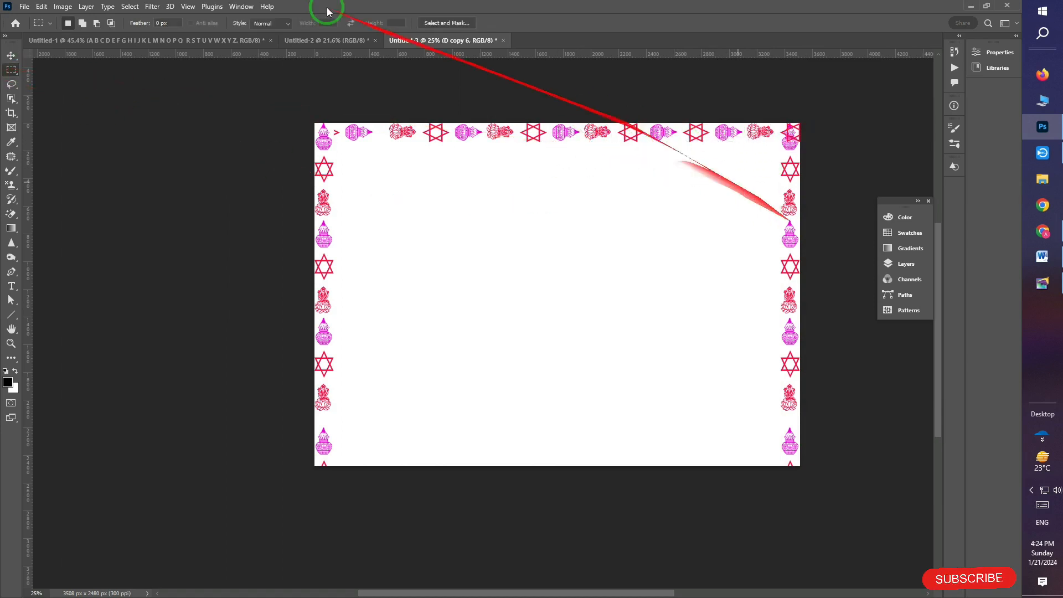
left_click(11, 54)
left_click(11, 70)
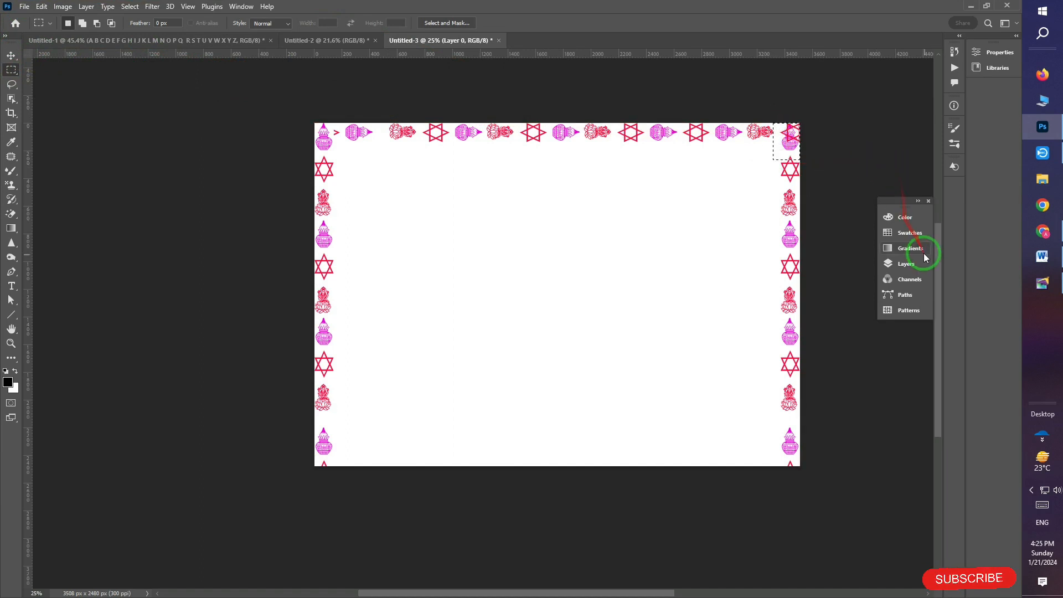
key("ctrl+d")
left_click(11, 55)
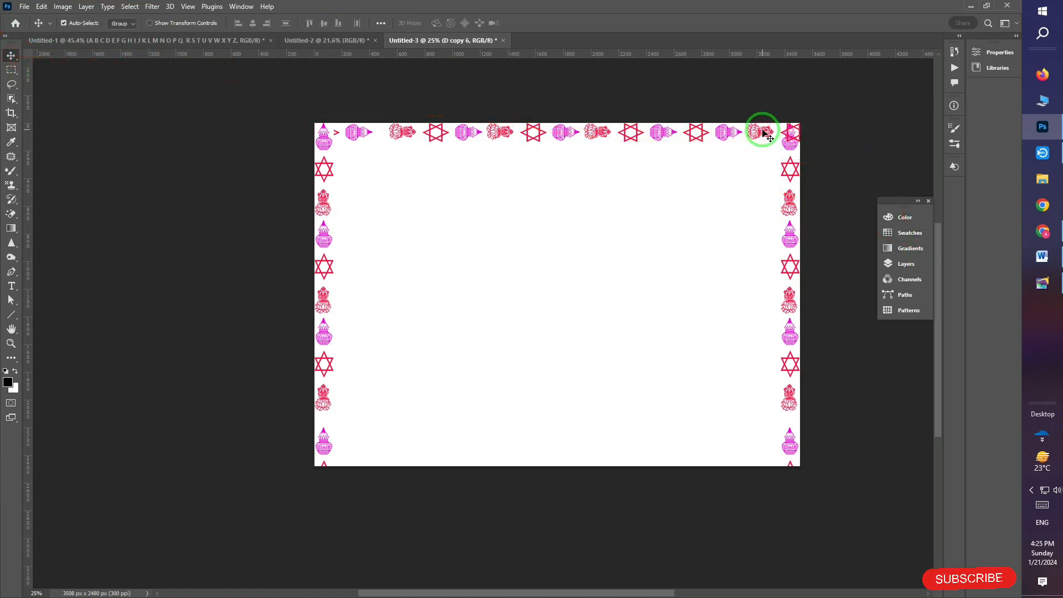
left_click_drag(787, 132, 758, 133)
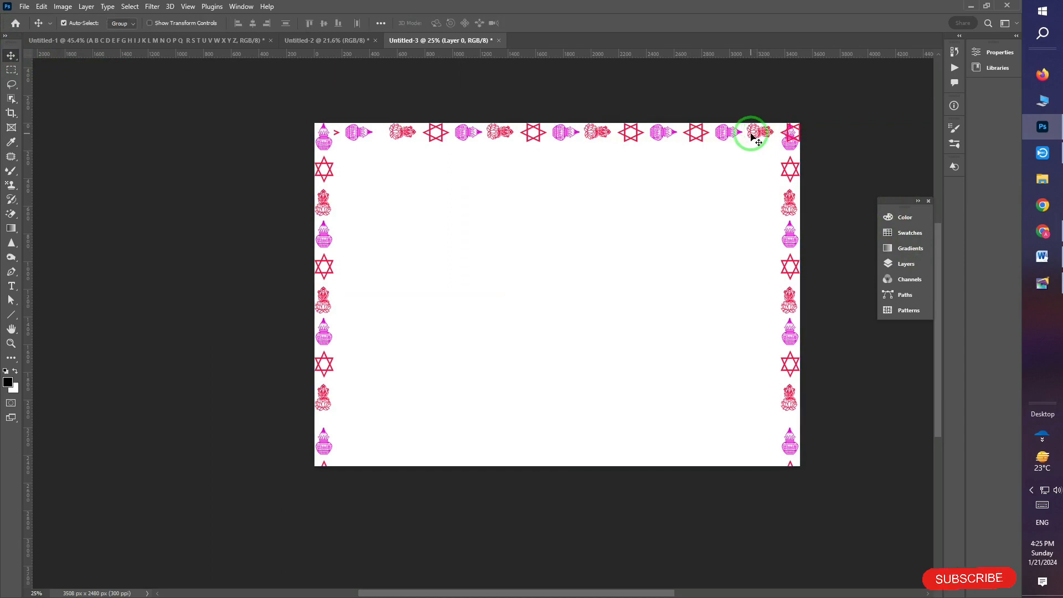
scroll(769, 127, "up", 3)
key("ctrl+t")
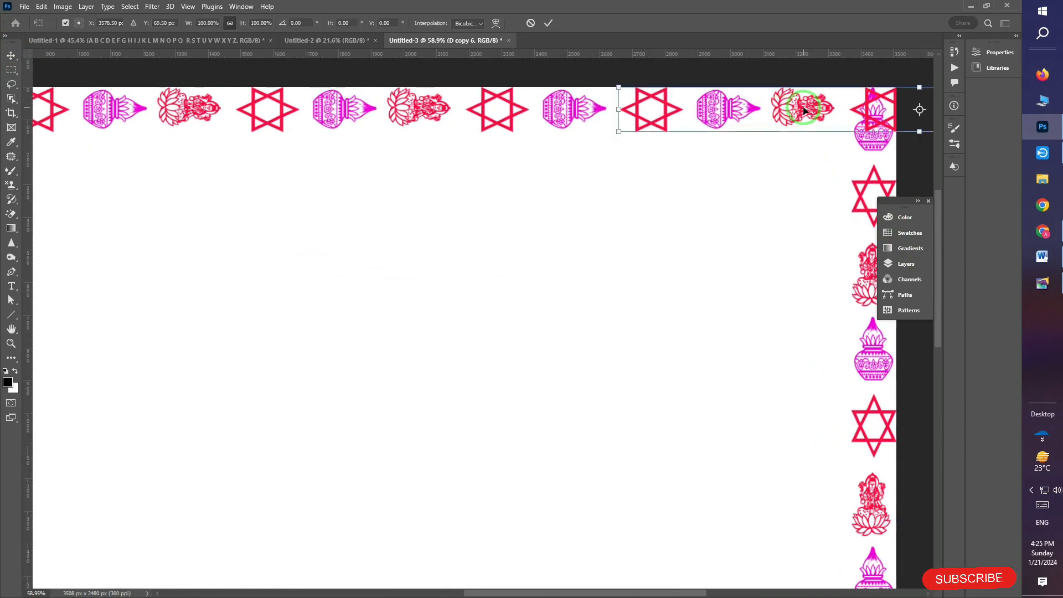
scroll(798, 113, "down", 2)
key("alt+space")
key("Escape")
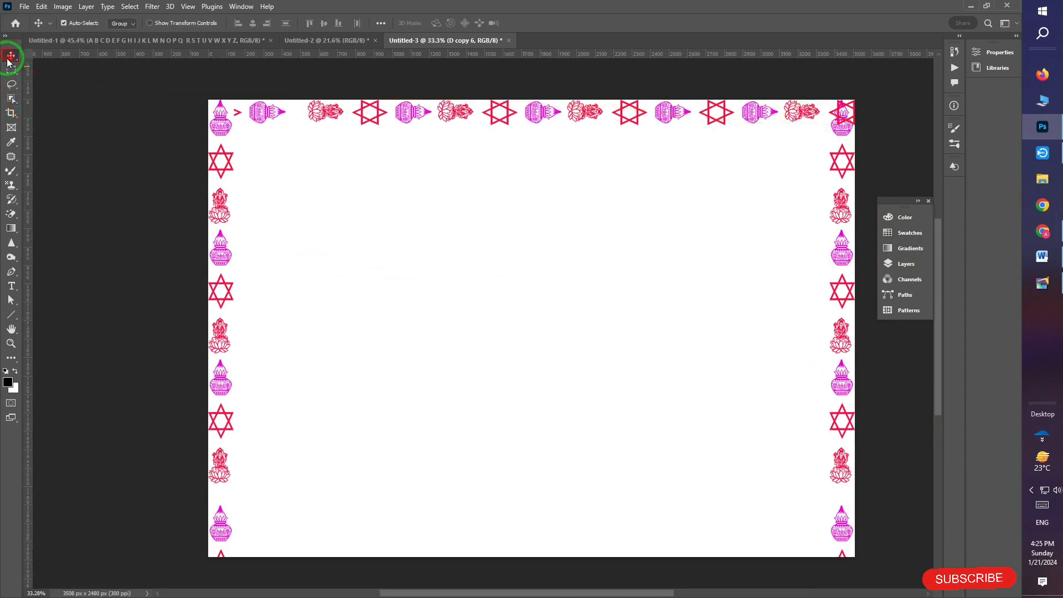
Delete the top row's star that overlaps the pot in the page's upper-right corner.
key("m")
left_click_drag(820, 89, 902, 132)
key("Delete")
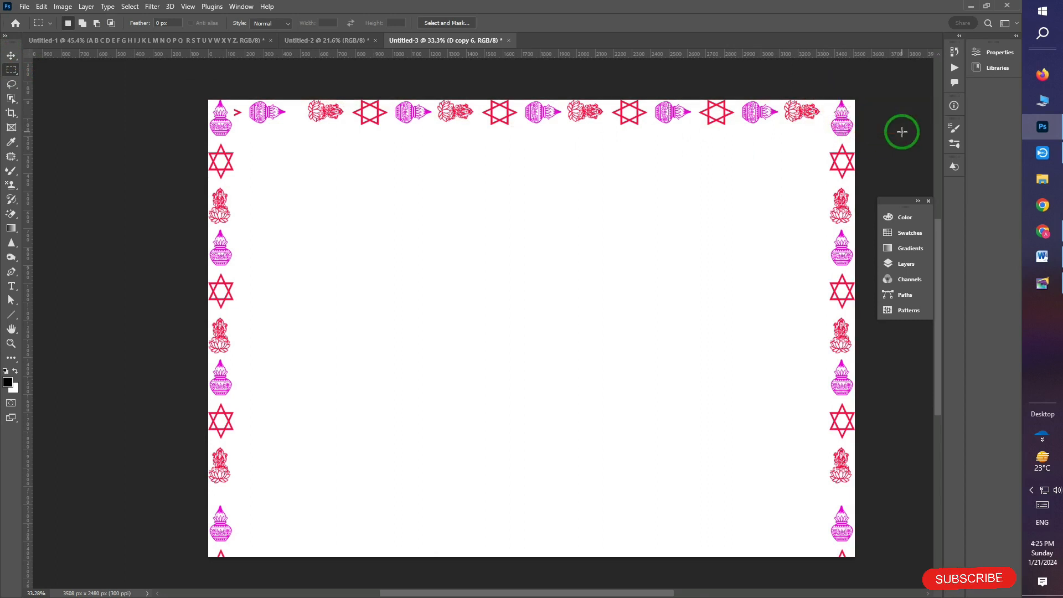
key("ctrl+d")
Merge the two horizontal strips of the top row, D copy 5 and D copy 6, into one layer.
left_click(12, 55)
left_click(729, 135)
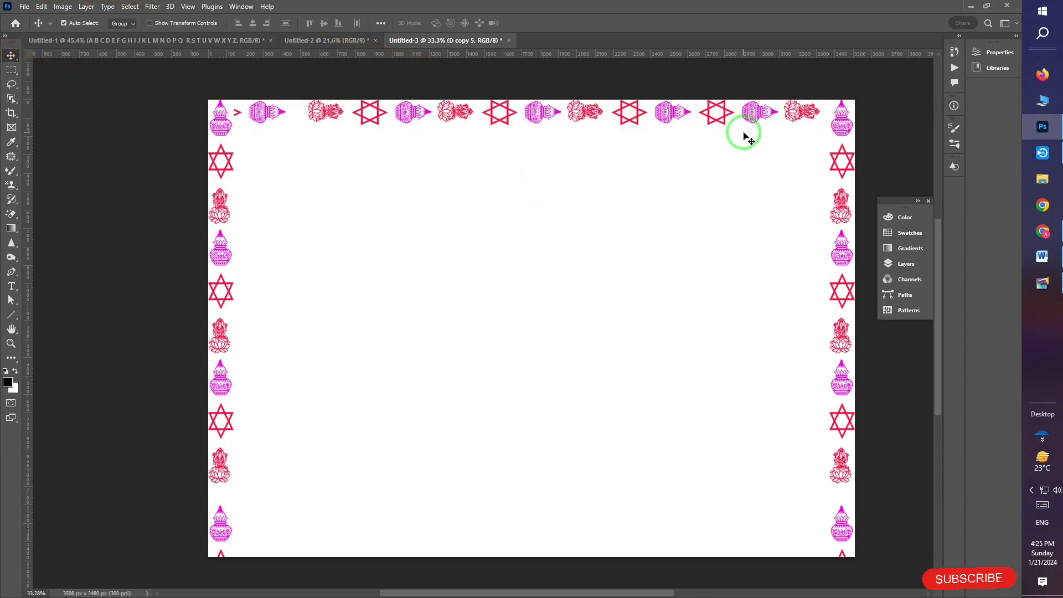
scroll(546, 138, "down", 2)
key("F7")
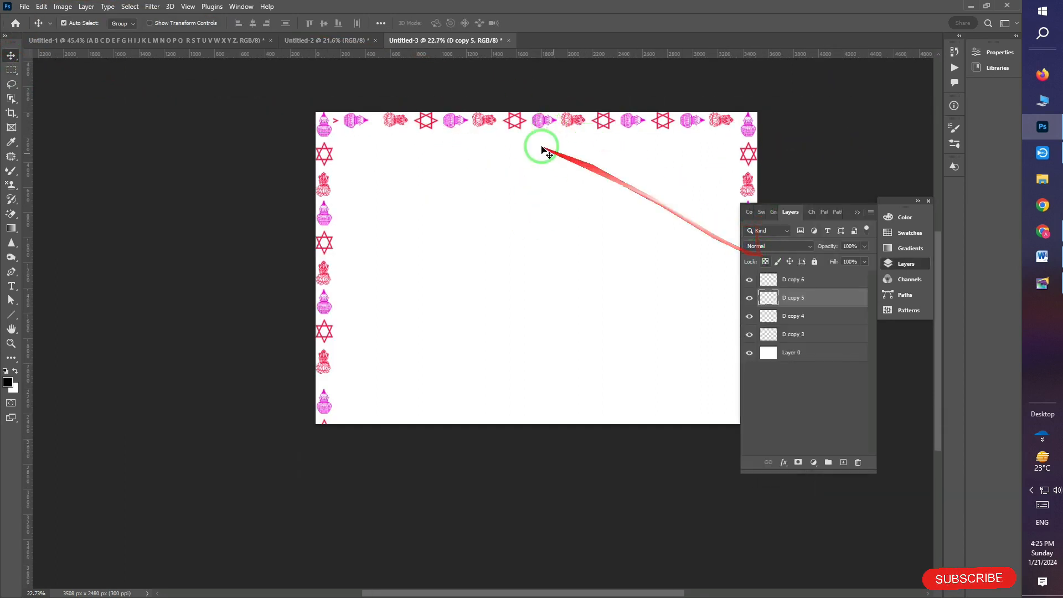
scroll(508, 131, "up", 2)
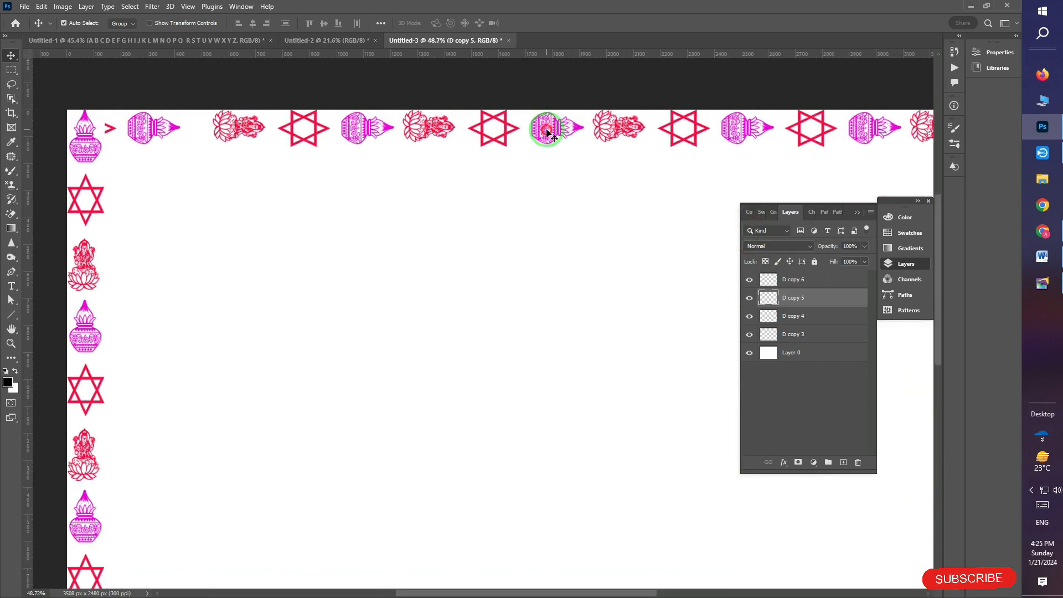
left_click(874, 132)
left_click(415, 128, "shift")
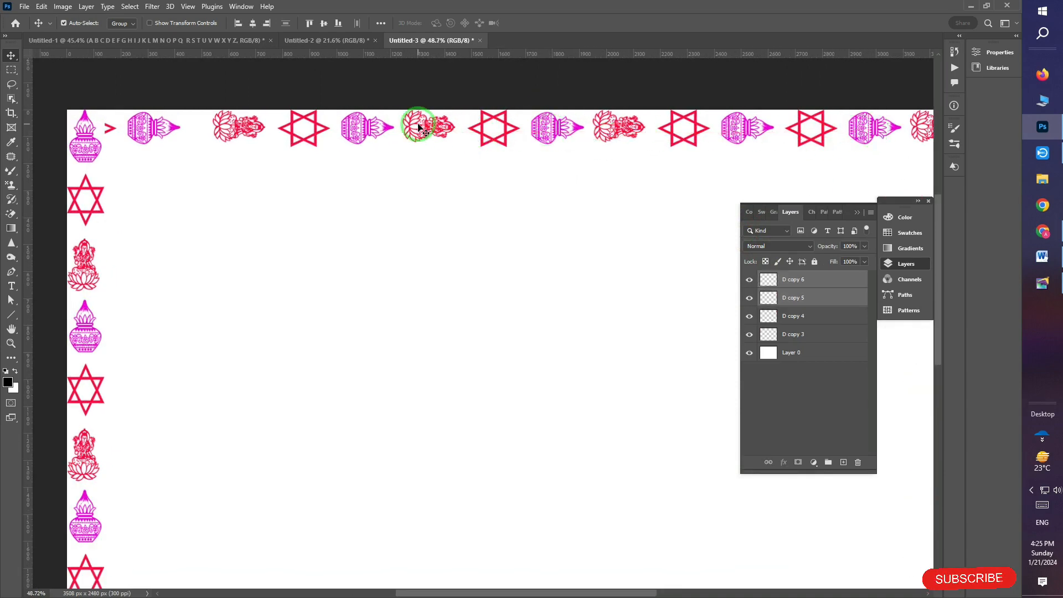
key("ctrl+e")
Duplicate the merged top row and place the copy along the page's bottom edge.
scroll(621, 226, "down", 5)
scroll(619, 222, "down", 2)
mouse_move(565, 147)
left_mouse_down()
mouse_move(563, 138)
mouse_move(562, 214)
mouse_move(568, 141)
left_mouse_up()
key("ctrl+t")
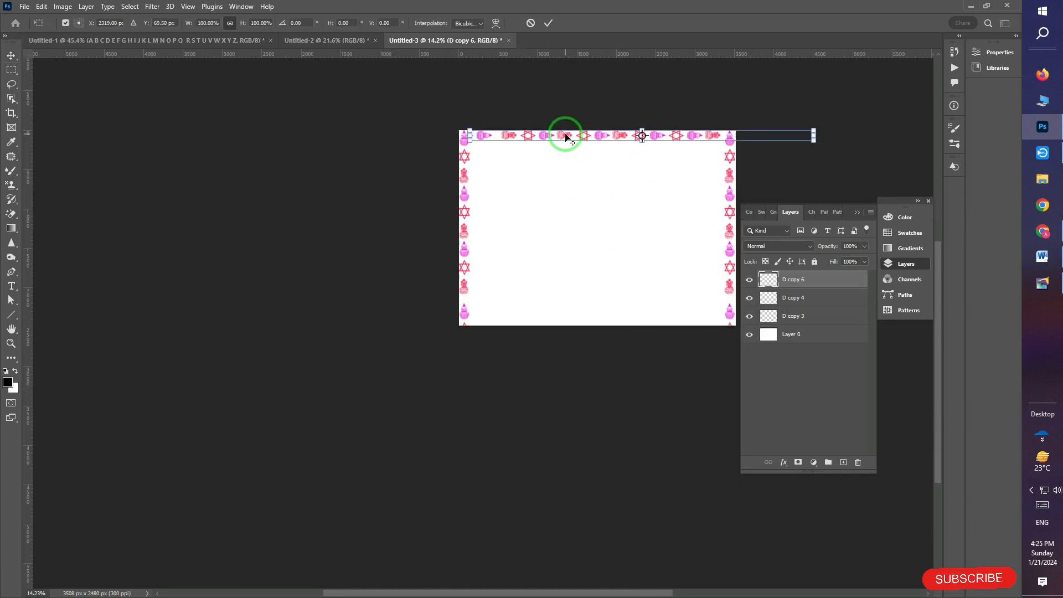
key("alt+space")
key("Escape")
key("Escape")
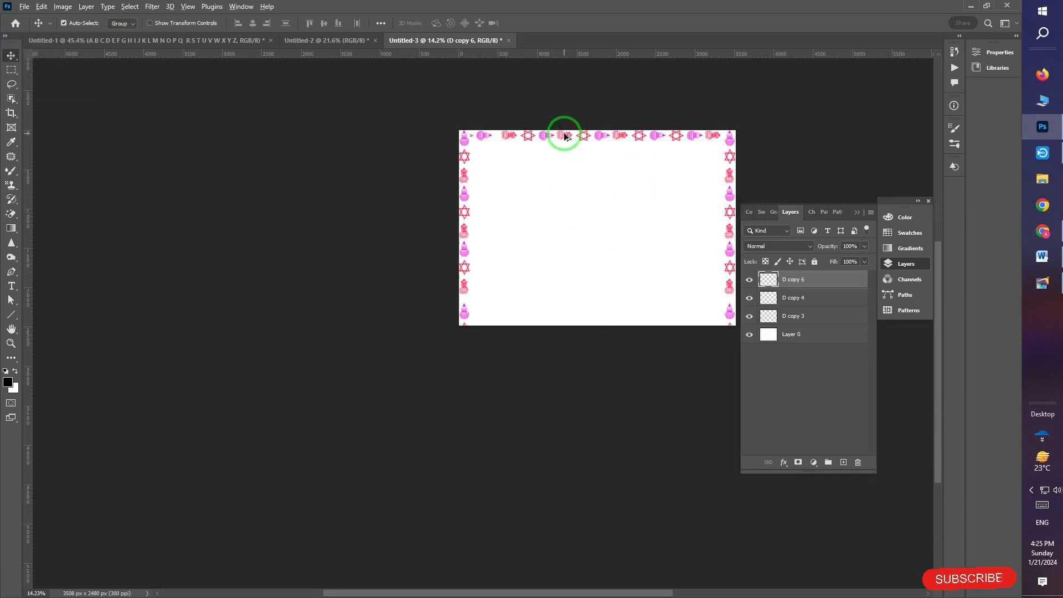
left_click_drag(565, 135, 560, 314)
scroll(554, 222, "up", 3)
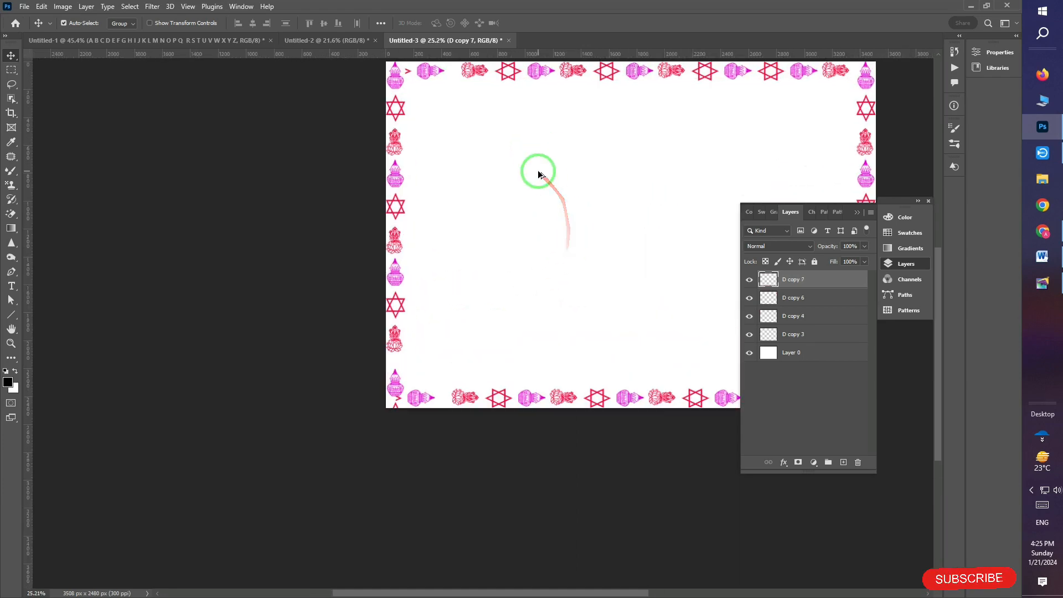
Merge the four border layers, D copy 7 through D copy 3, into a single layer.
scroll(518, 230, "down", 2)
scroll(485, 360, "up", 1)
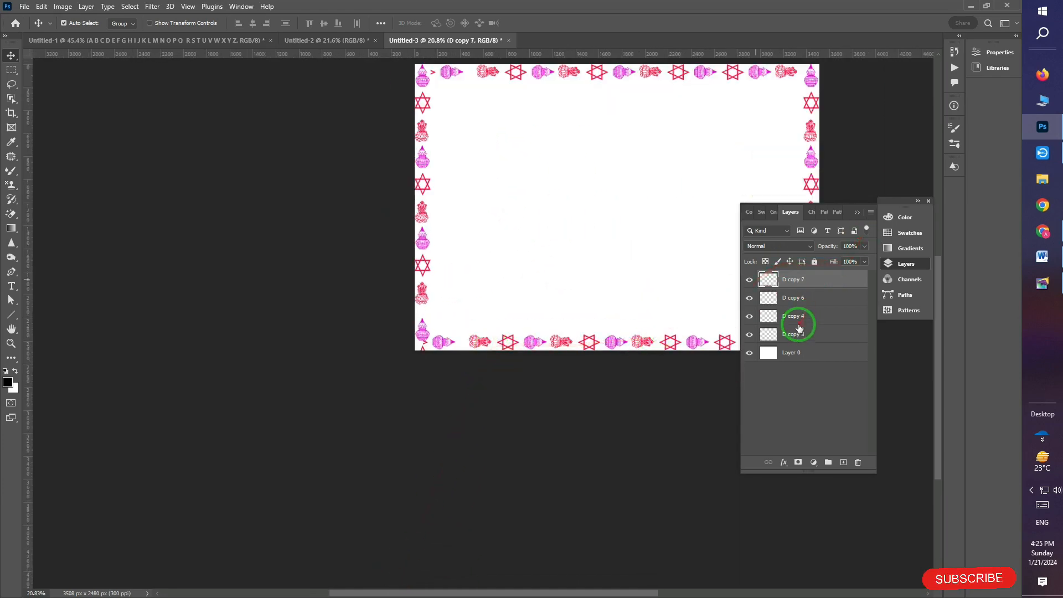
left_click(799, 330, "shift")
key("ctrl+e")
Make a rectangular selection of the blank page area just inside the symbol border.
left_click(11, 112)
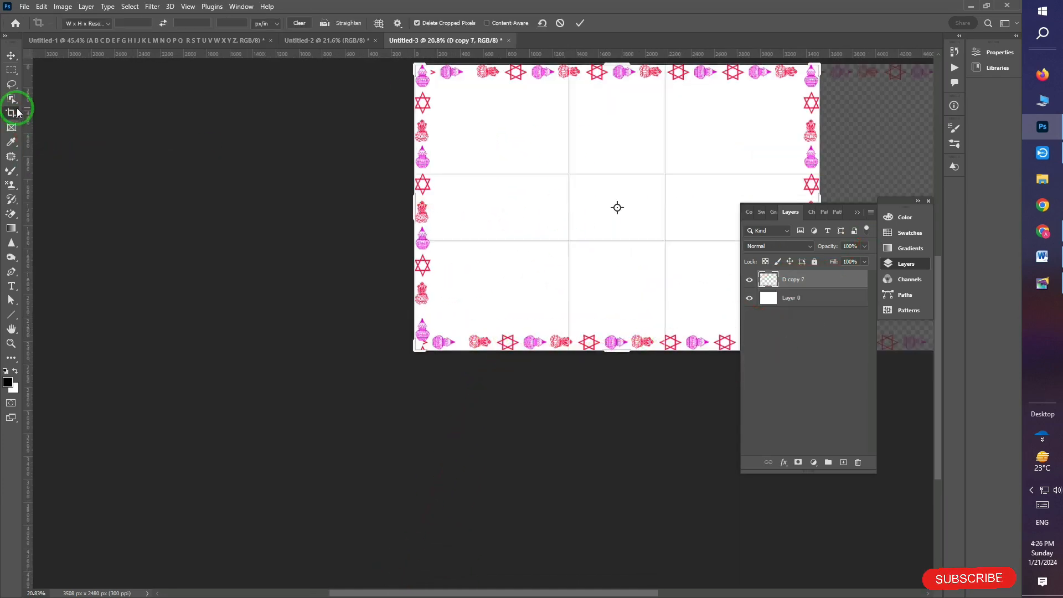
left_click(11, 70)
left_click_drag(435, 82, 794, 333)
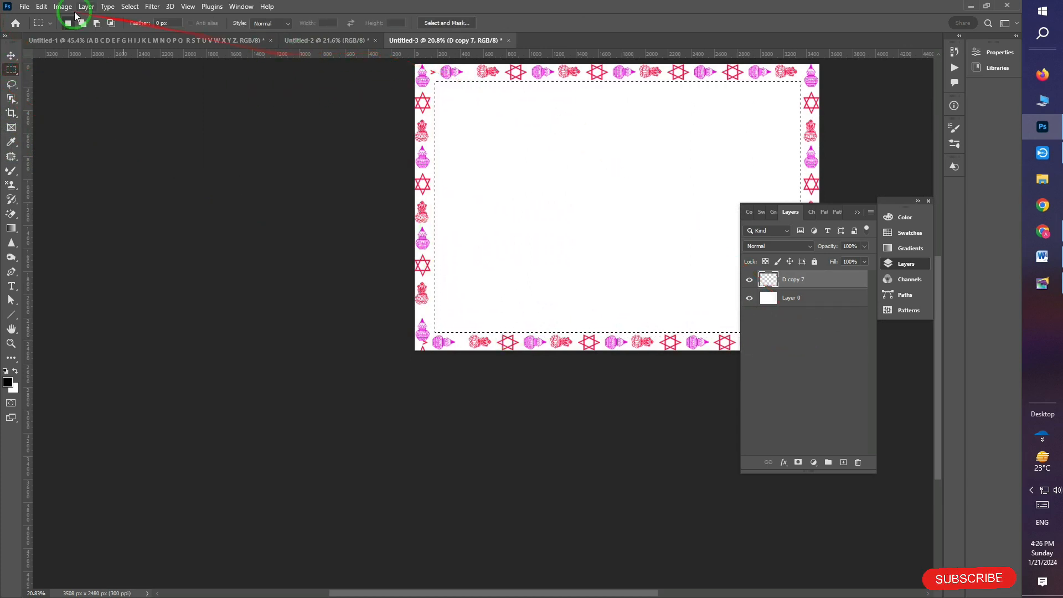
Stroke the selection just inside the symbol border with a centred 20 px red line and deselect it.
left_click(43, 8)
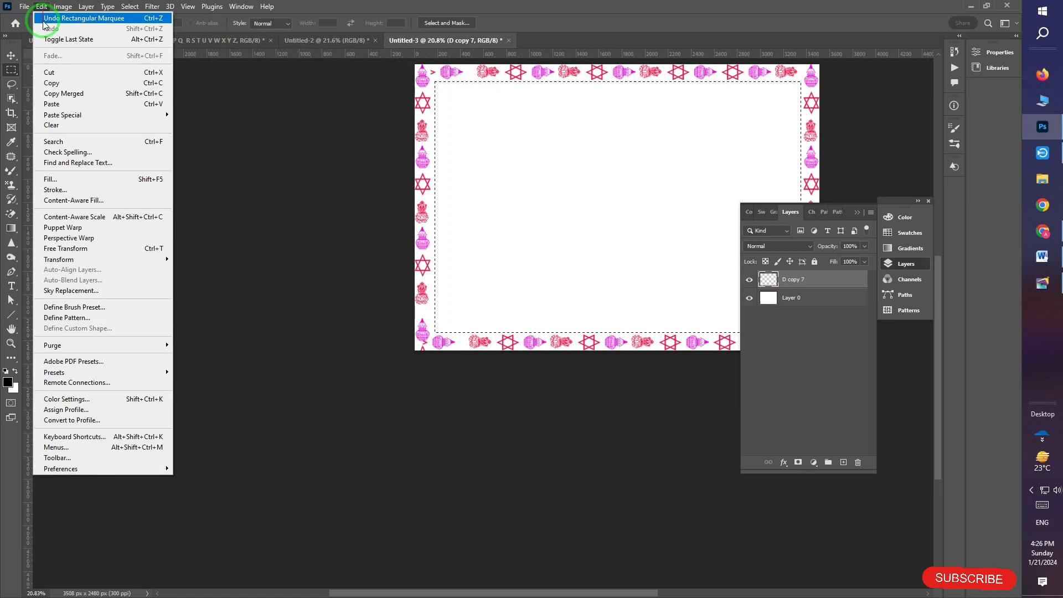
left_click(72, 189)
left_click(411, 158)
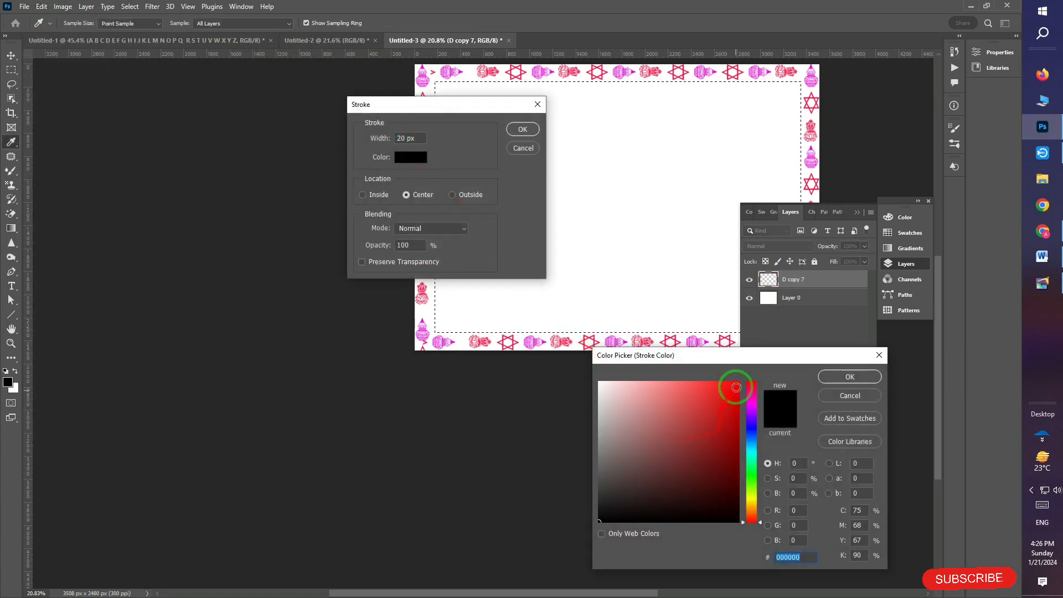
left_click(846, 379)
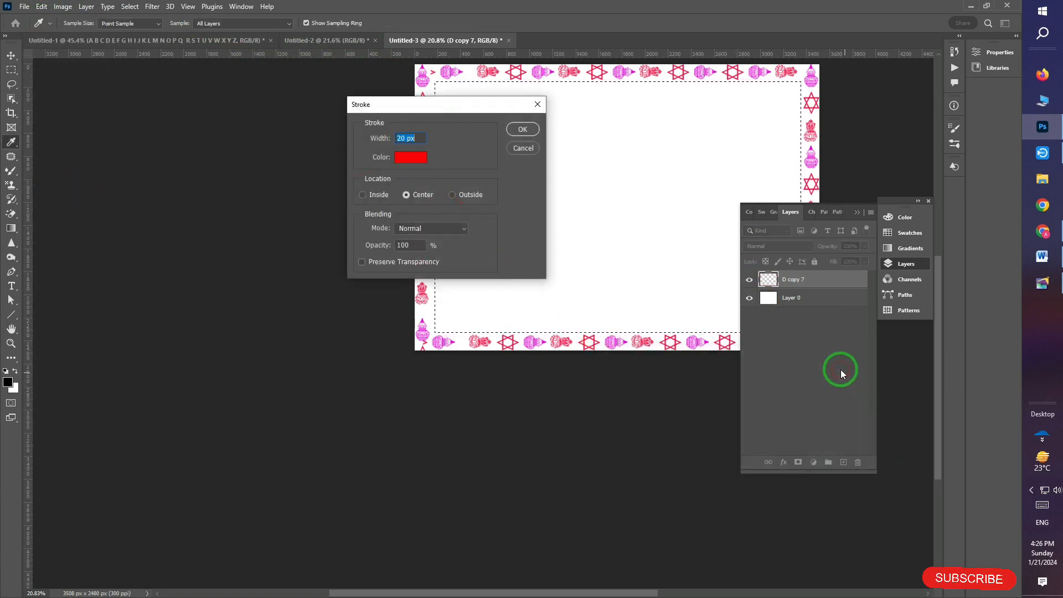
left_click(522, 130)
left_click(785, 164)
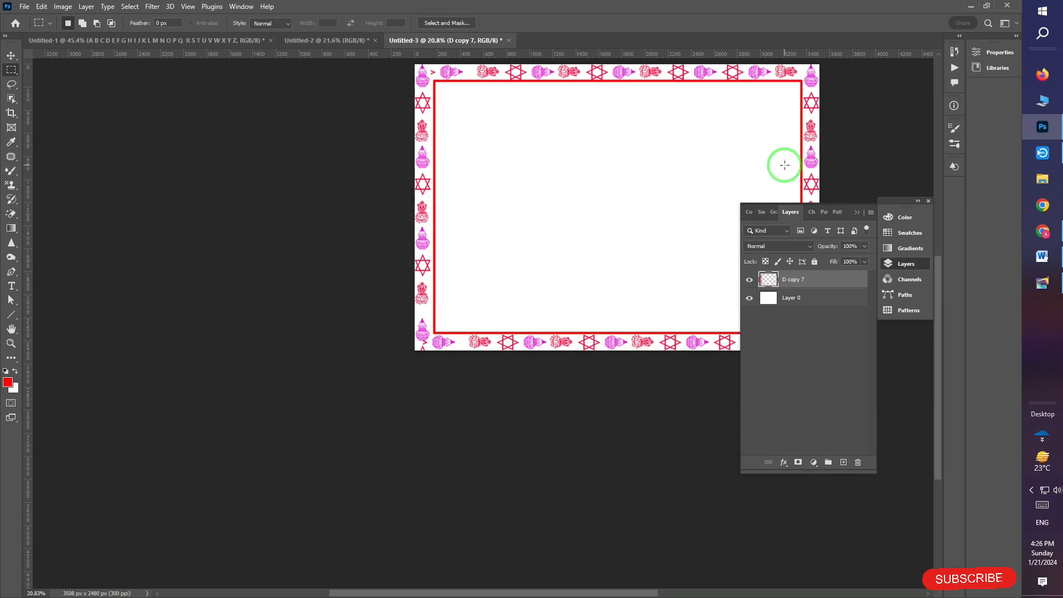
Move the Layers panel clear of the page, select the whole page and stroke its outline with a centred 2 px red line.
key("ctrl+t")
left_click_drag(843, 218, 910, 202)
scroll(745, 245, "down", 2)
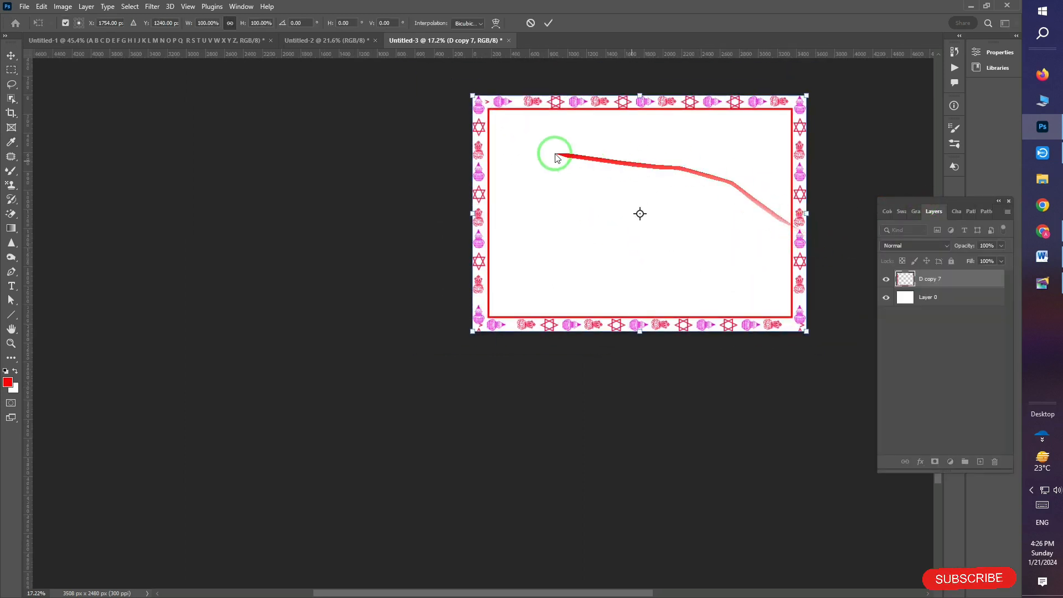
left_click(11, 69)
left_click_drag(473, 95, 810, 349)
left_click(42, 6)
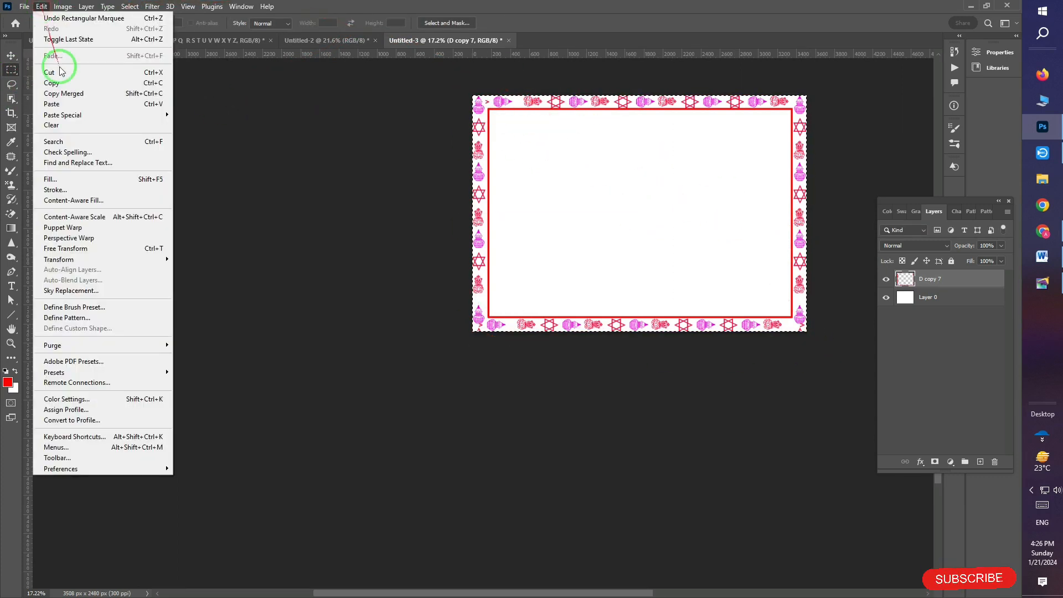
left_click(55, 189)
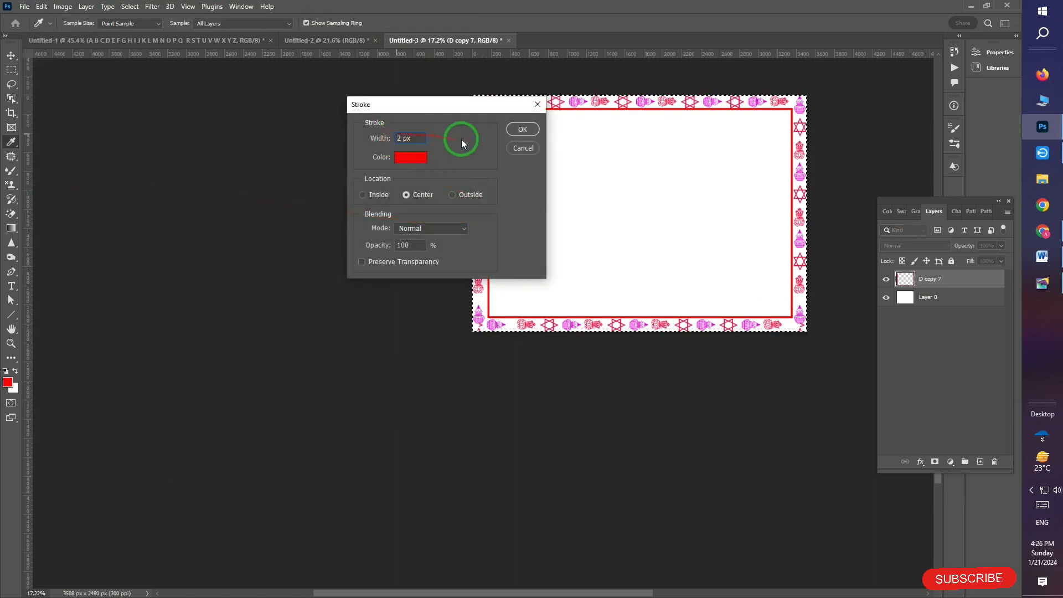
left_click(521, 130)
Examine the symbol border and its red outlines up close, and review the rows of font symbols in the Untitled-1 document.
scroll(591, 115, "up", 3)
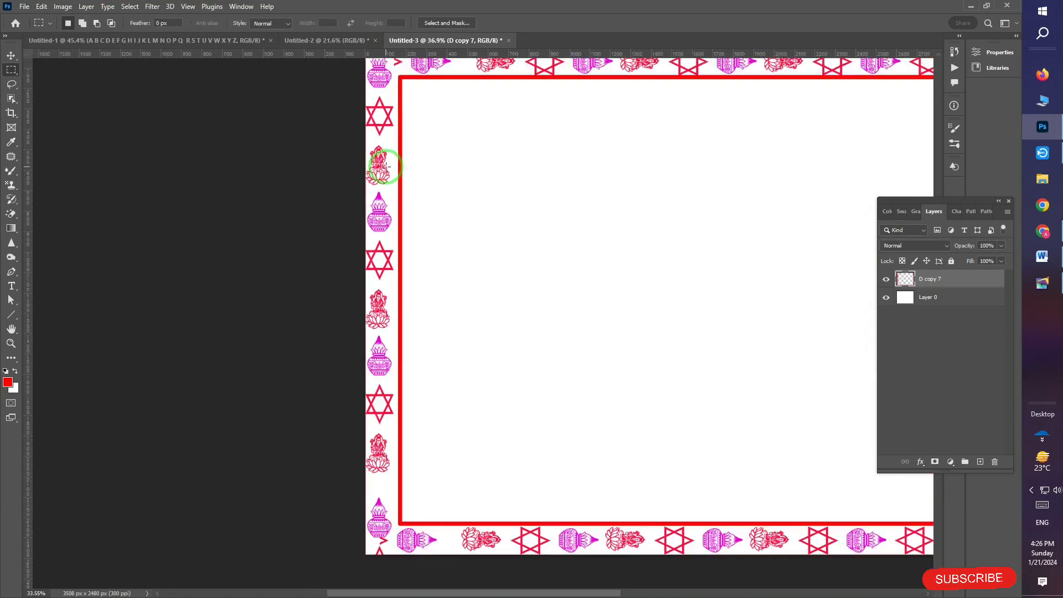
scroll(835, 294, "down", 3)
scroll(820, 244, "up", 3)
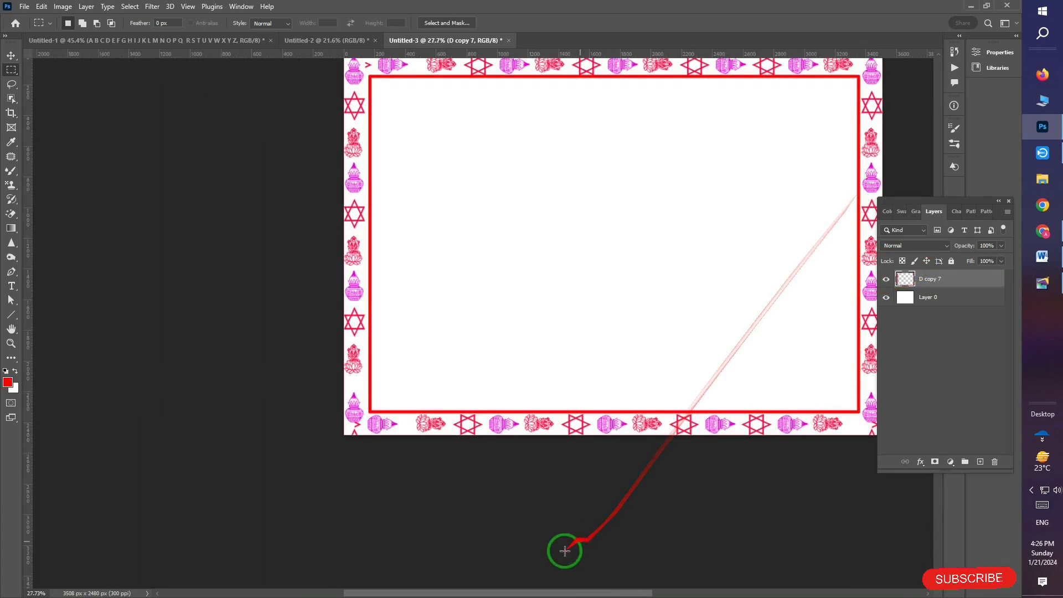
left_click_drag(472, 586, 495, 589)
scroll(700, 278, "up", 4)
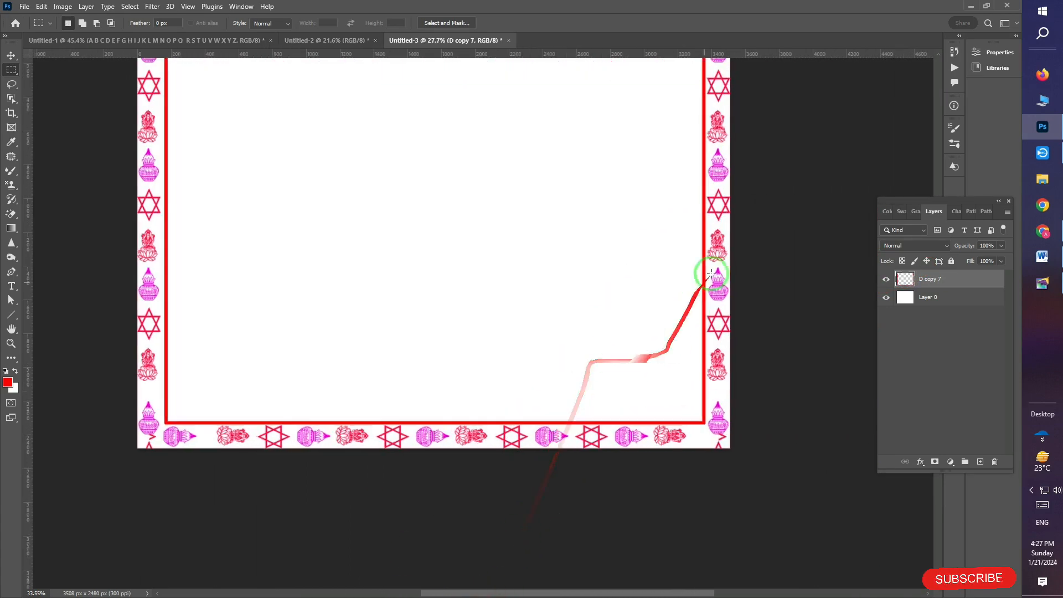
left_click(320, 40)
left_click(150, 41)
scroll(304, 177, "up", 2)
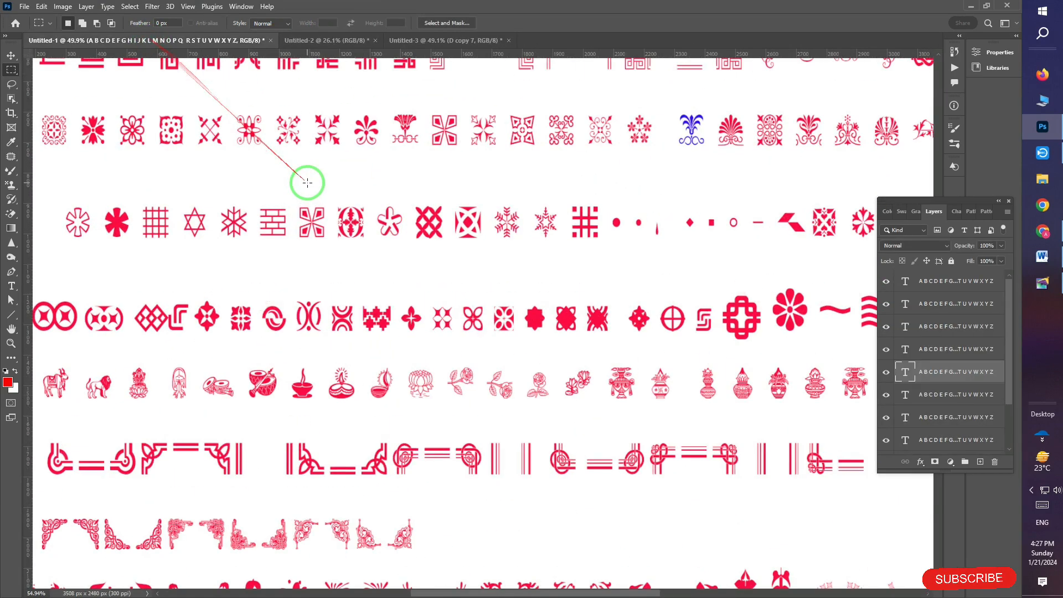
scroll(336, 183, "down", 1)
scroll(340, 221, "up", 5)
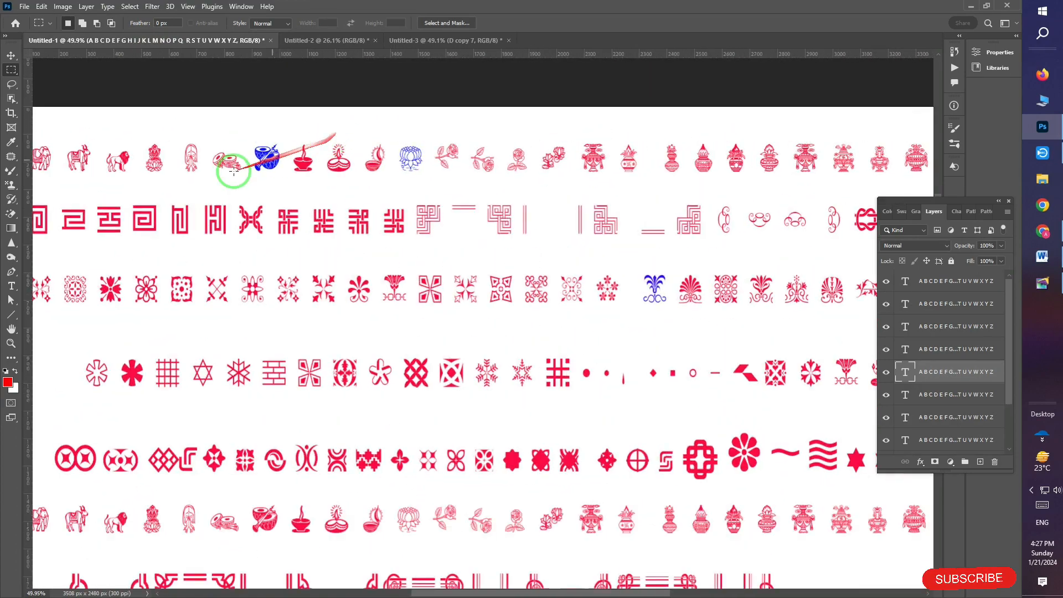